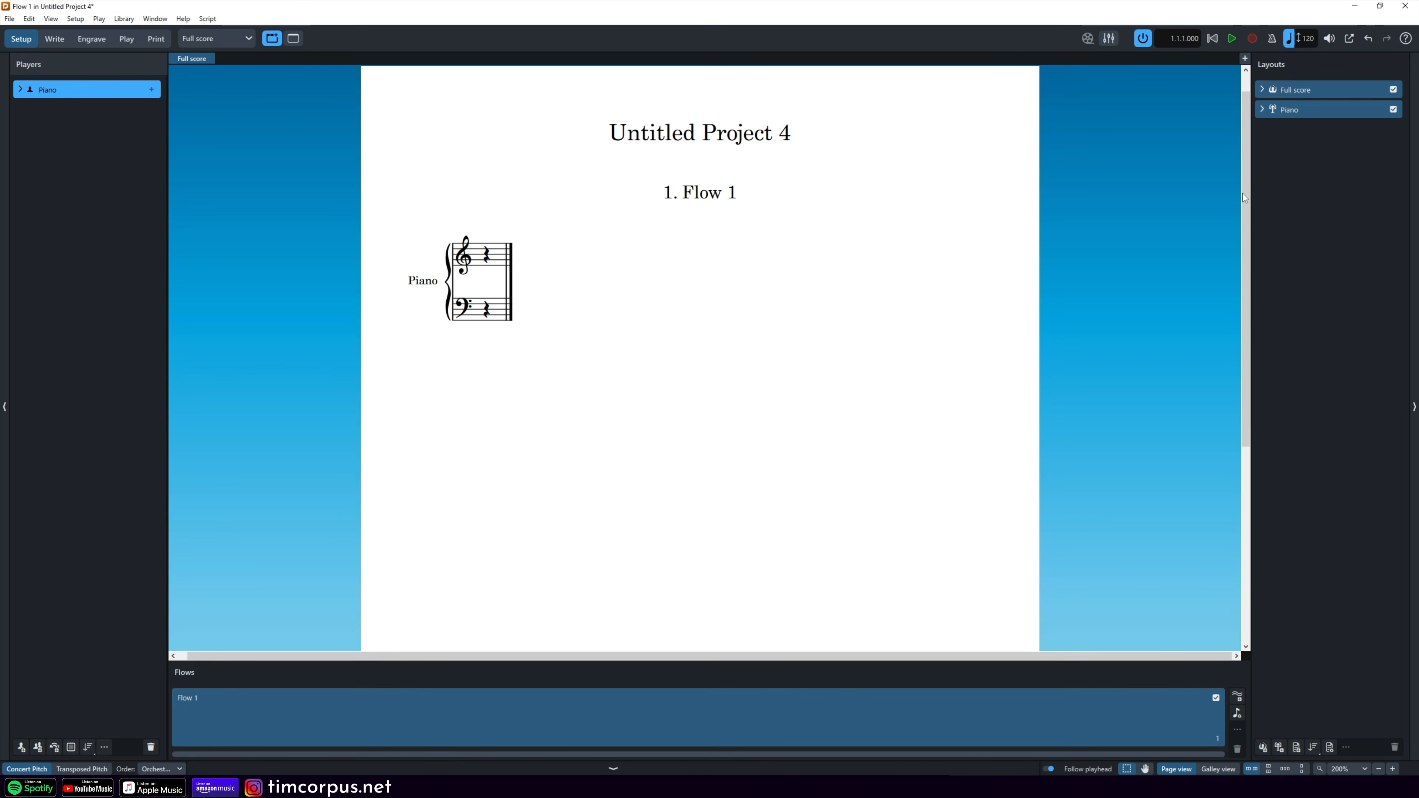
Step: Switch to Write mode and add a 4/4 time signature at the start of the Piano part
key("ctrl+2")
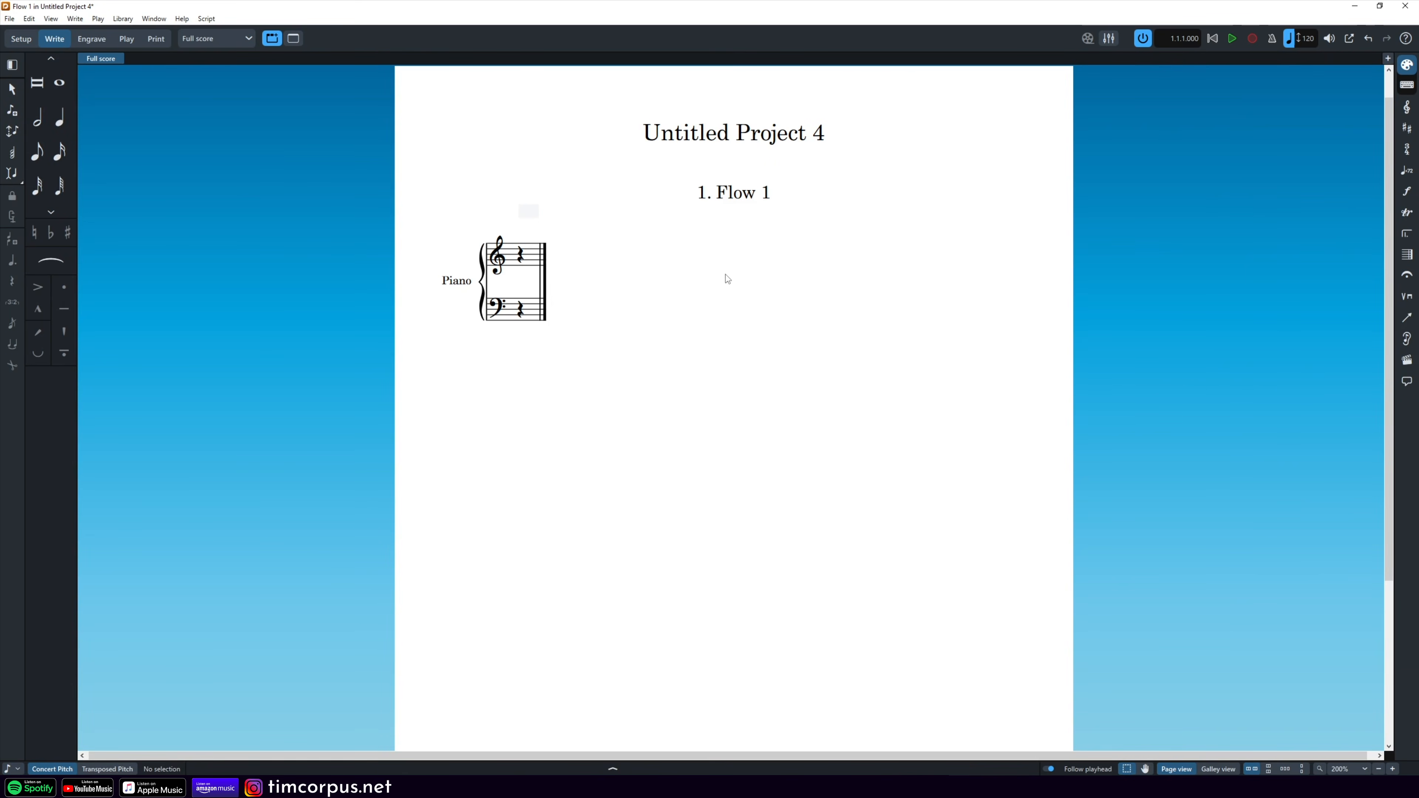
left_click(522, 260)
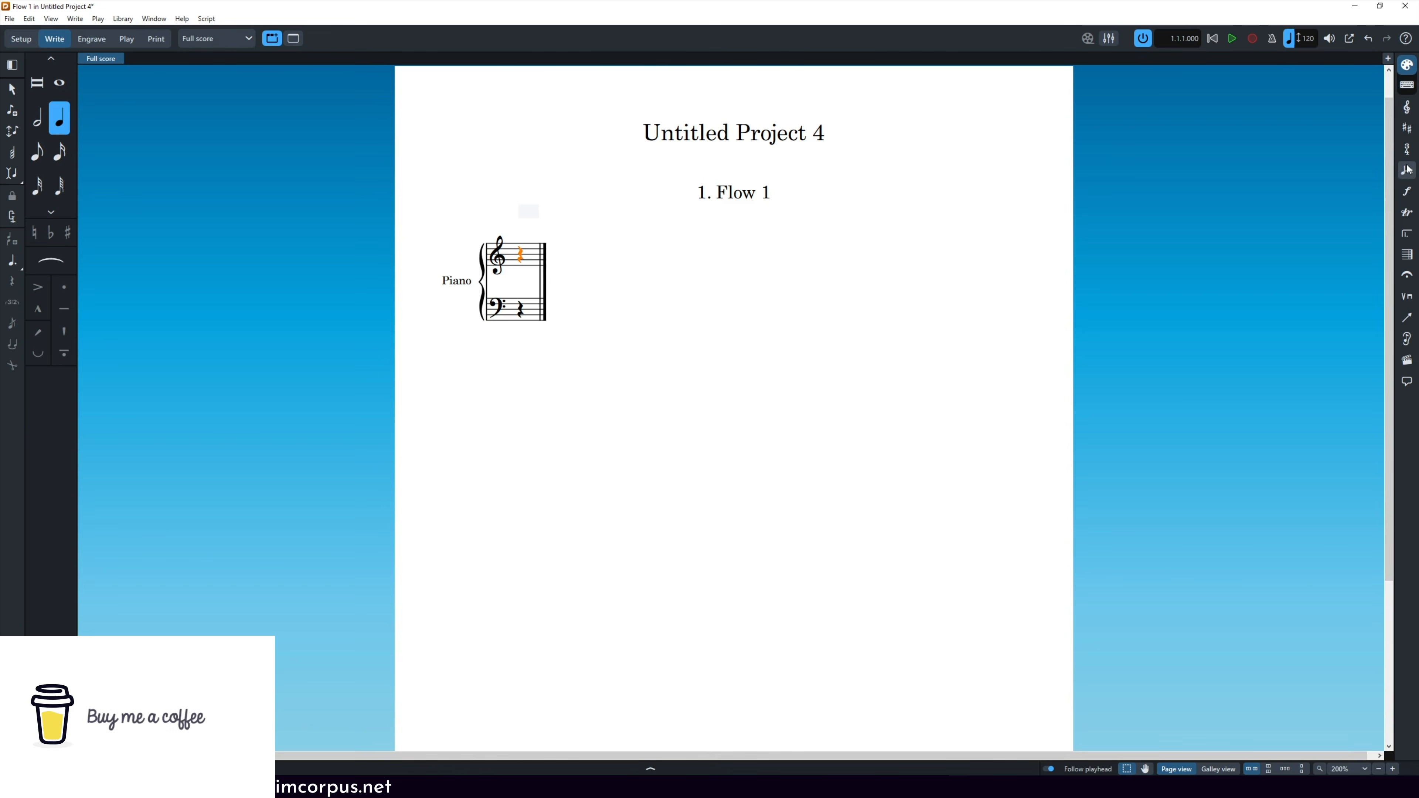
left_click(1407, 150)
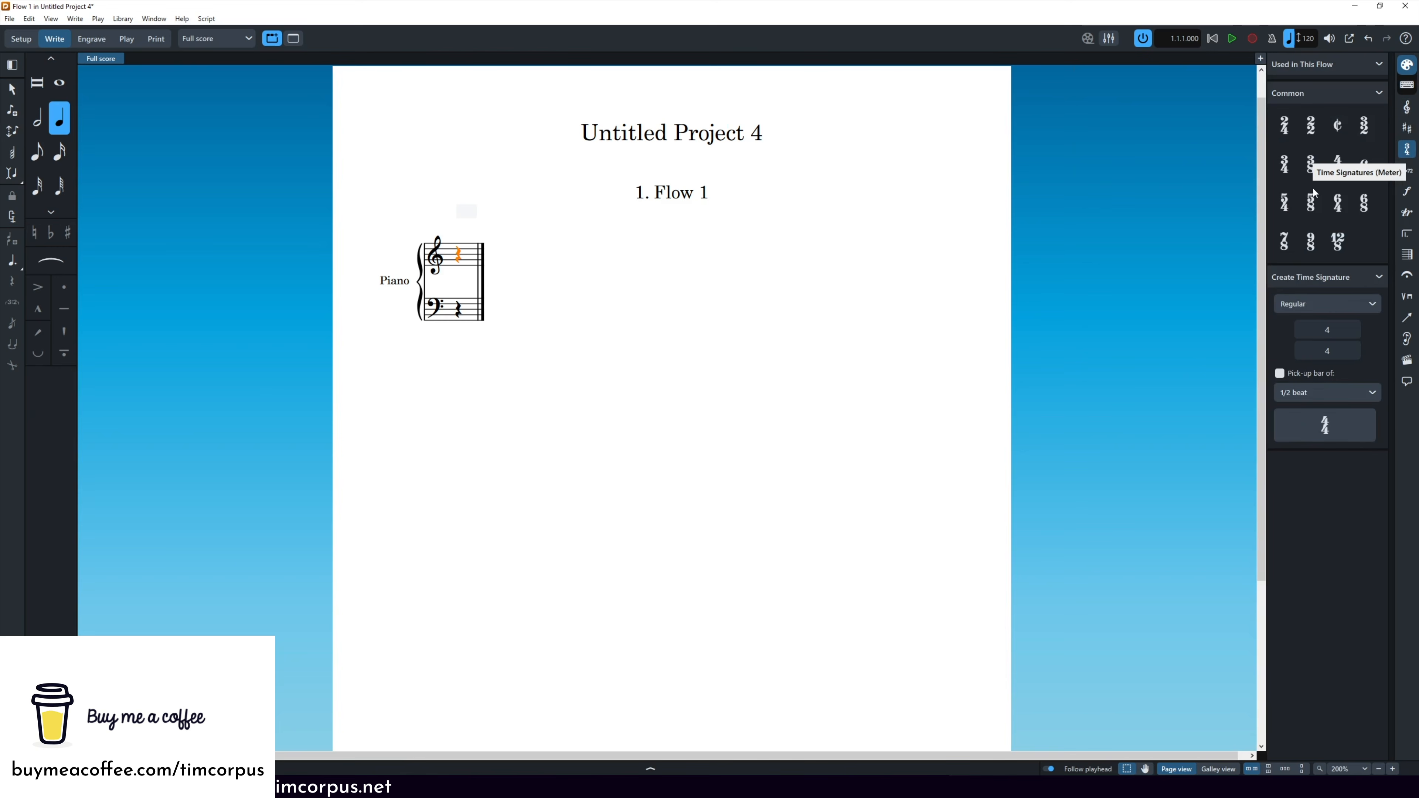
left_click(1407, 129)
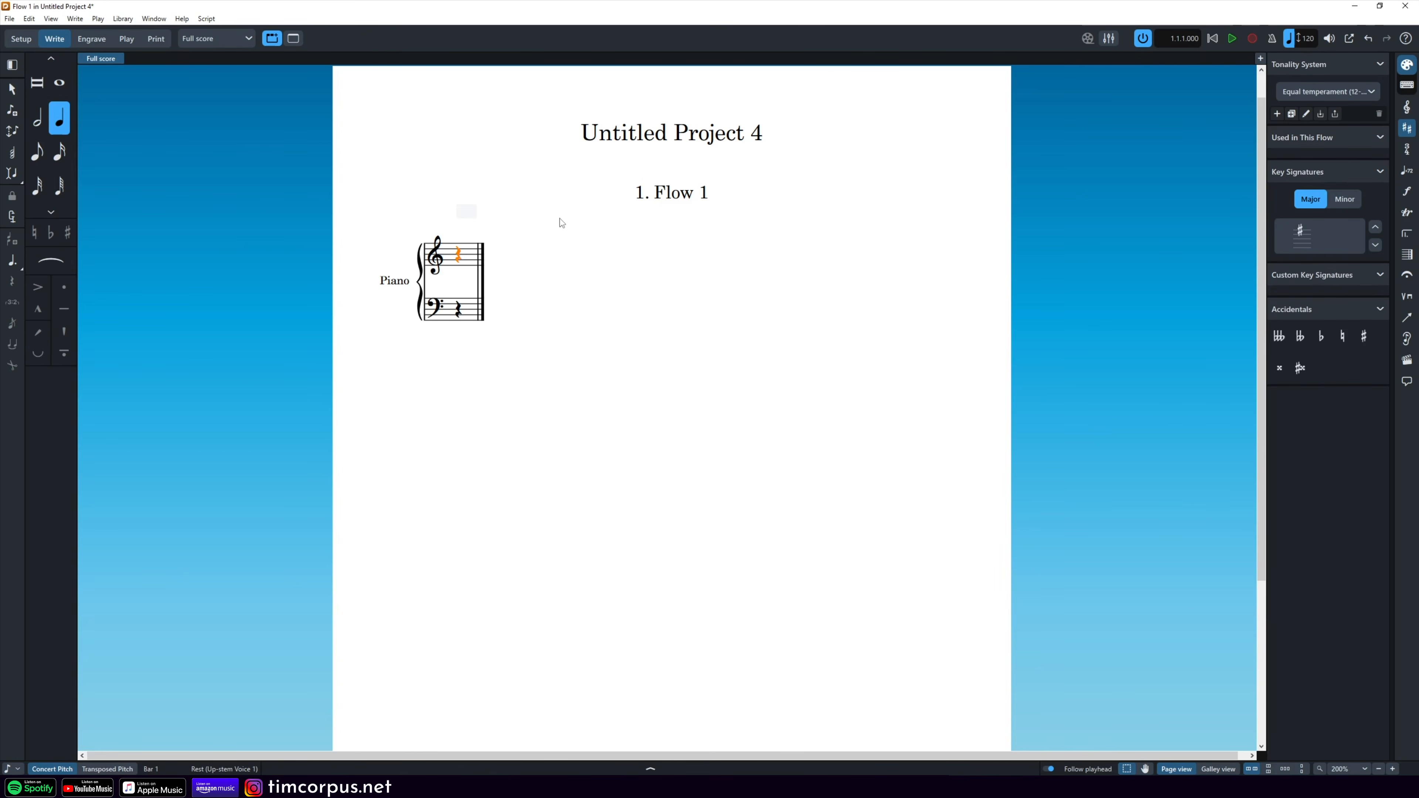
key("shift+m")
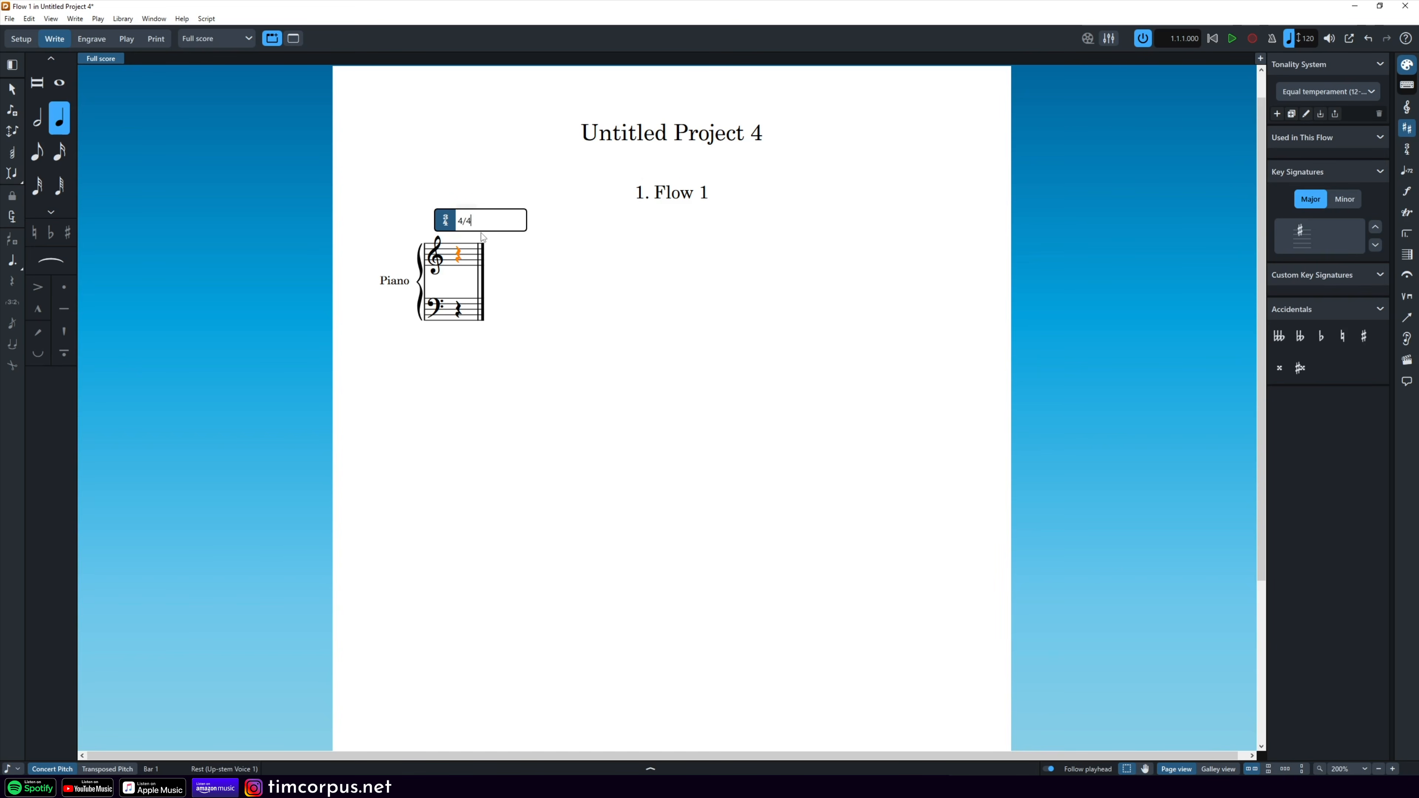
key("Return")
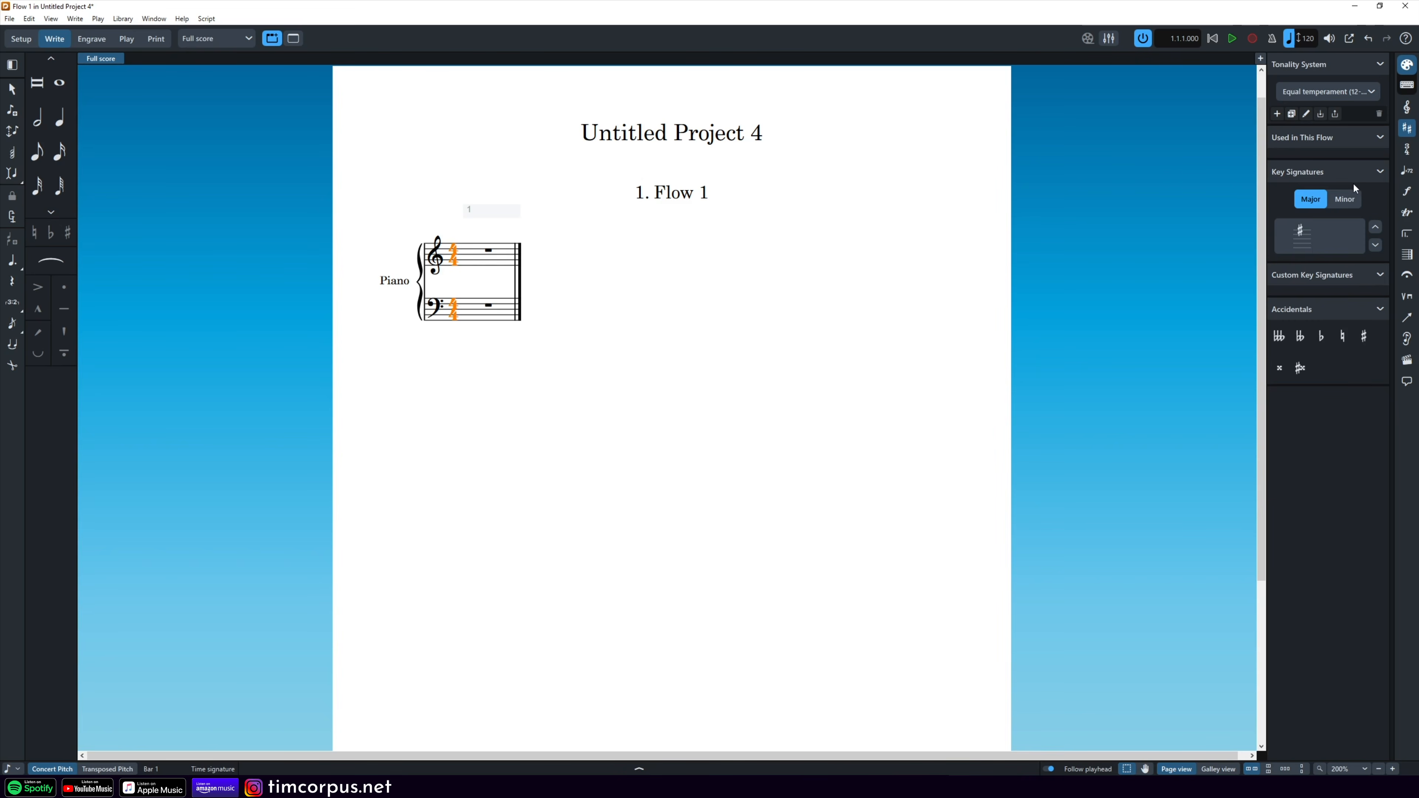
Step: Try a D major key signature at the start of bar 1 and undo it
key("shift+k")
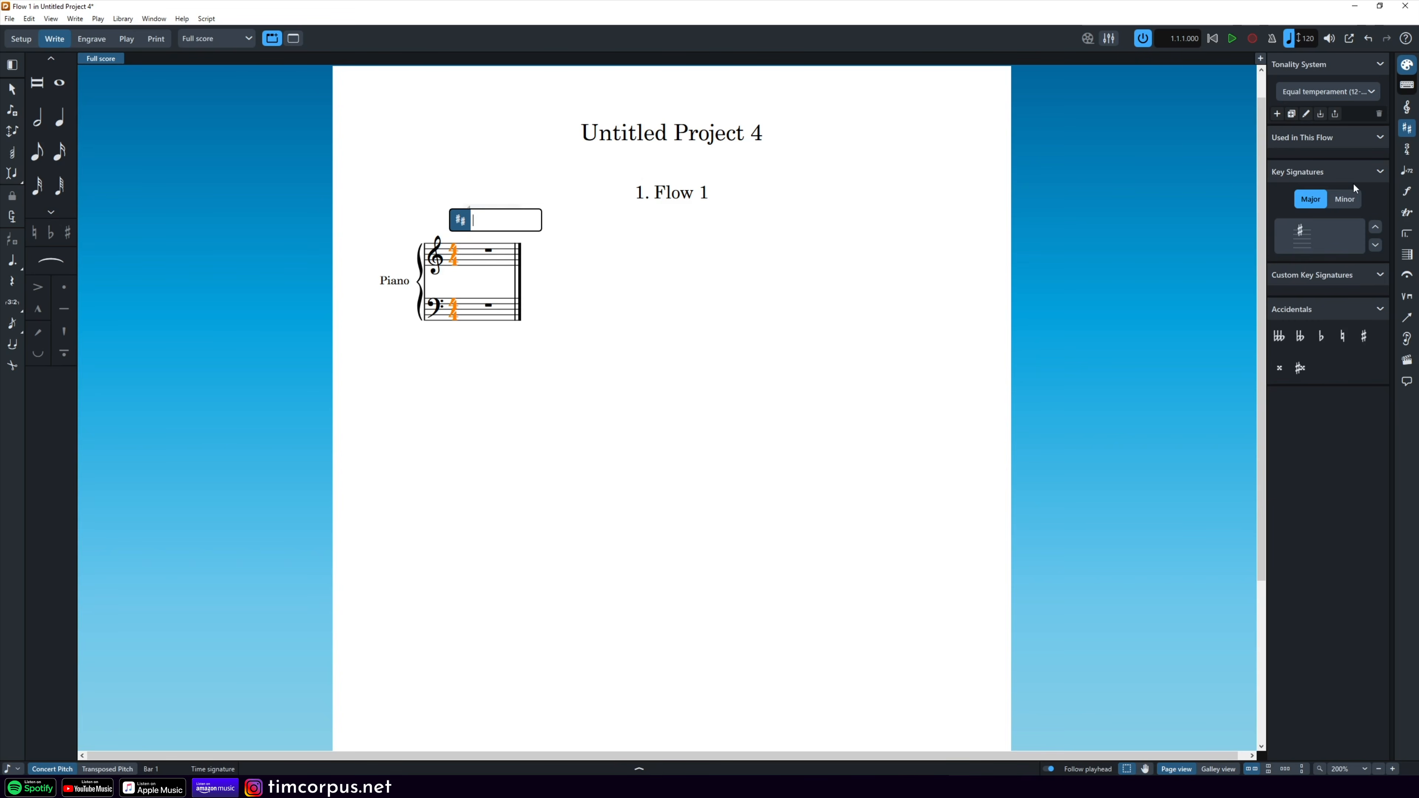
key("Return")
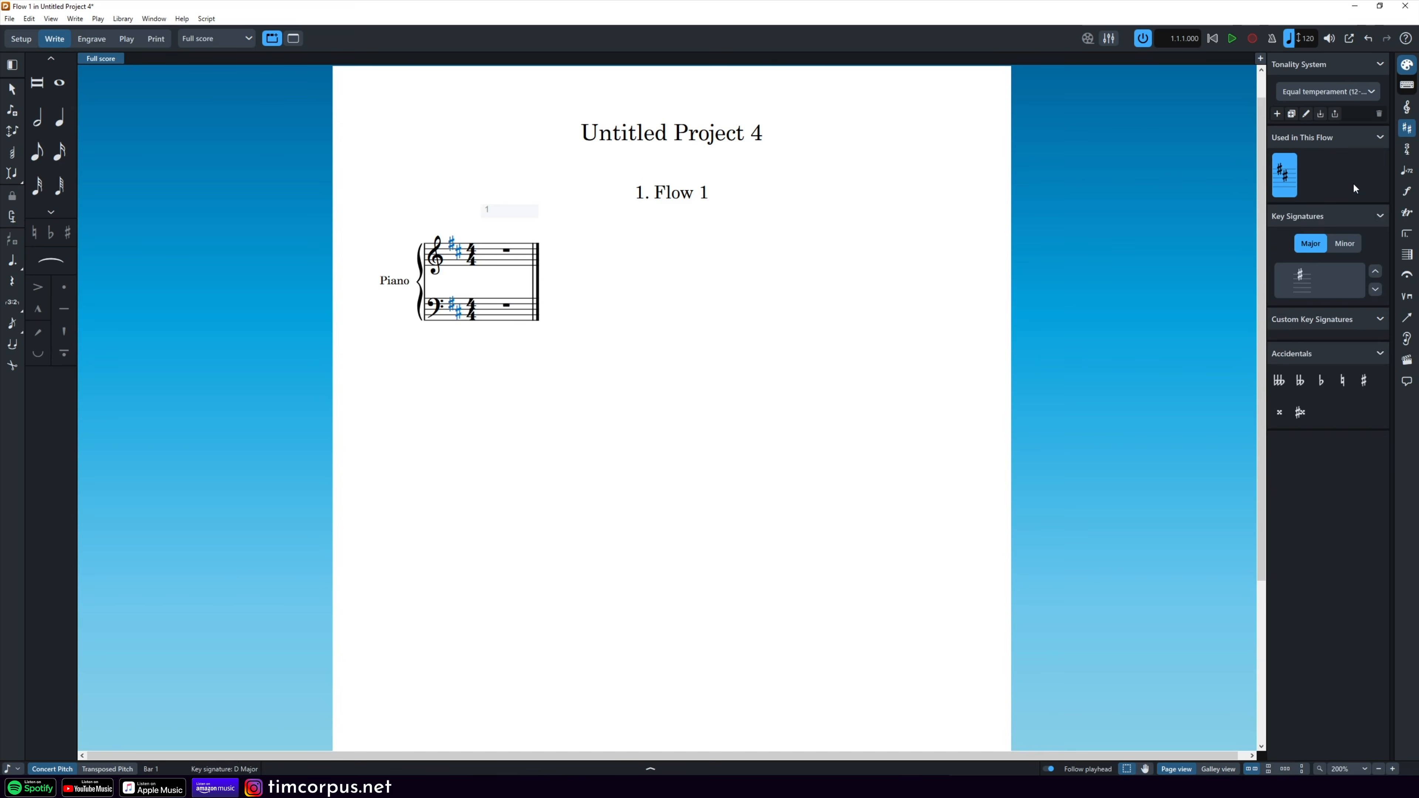
key("ctrl+z")
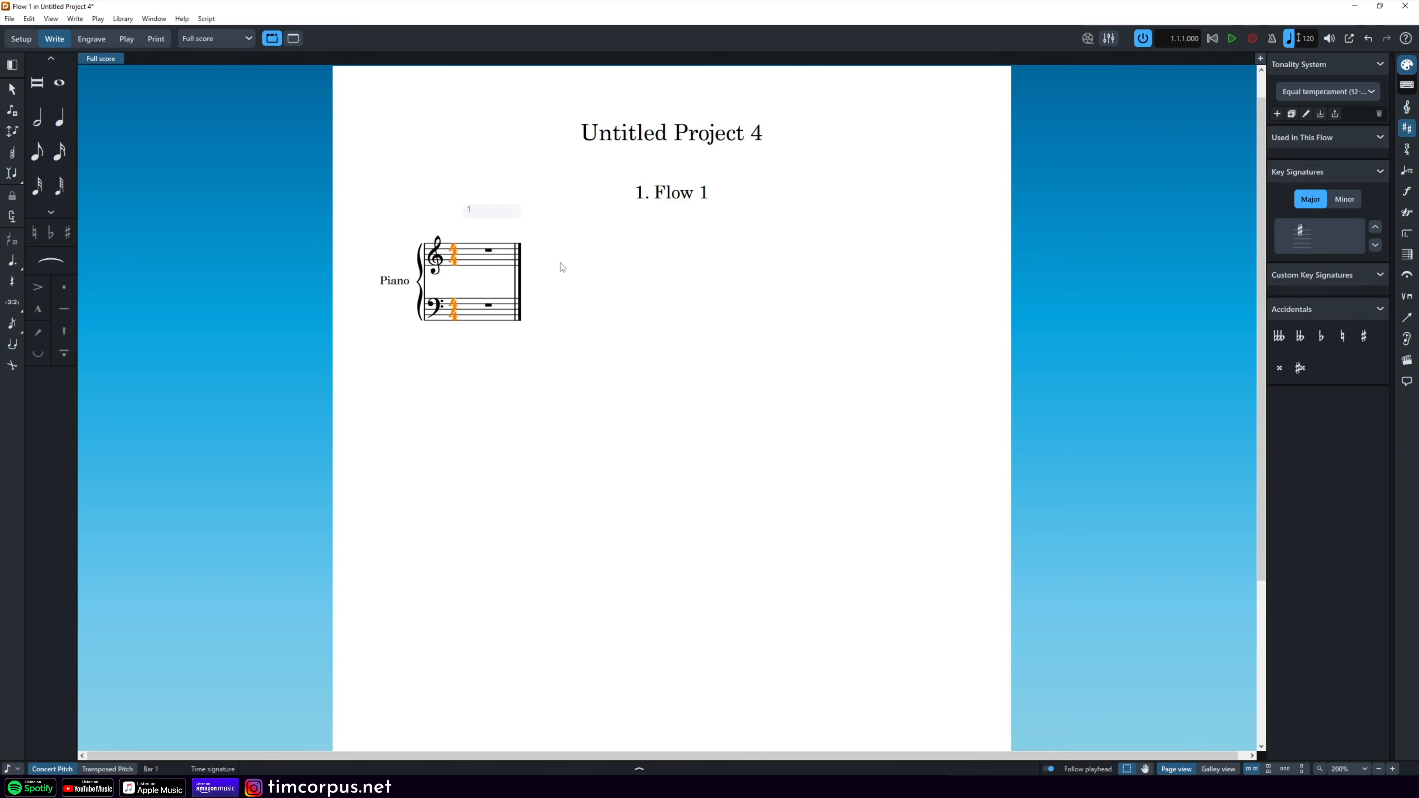
Step: Add a D minor key signature at the start of bar 1 and clear the selection
key("shift+k")
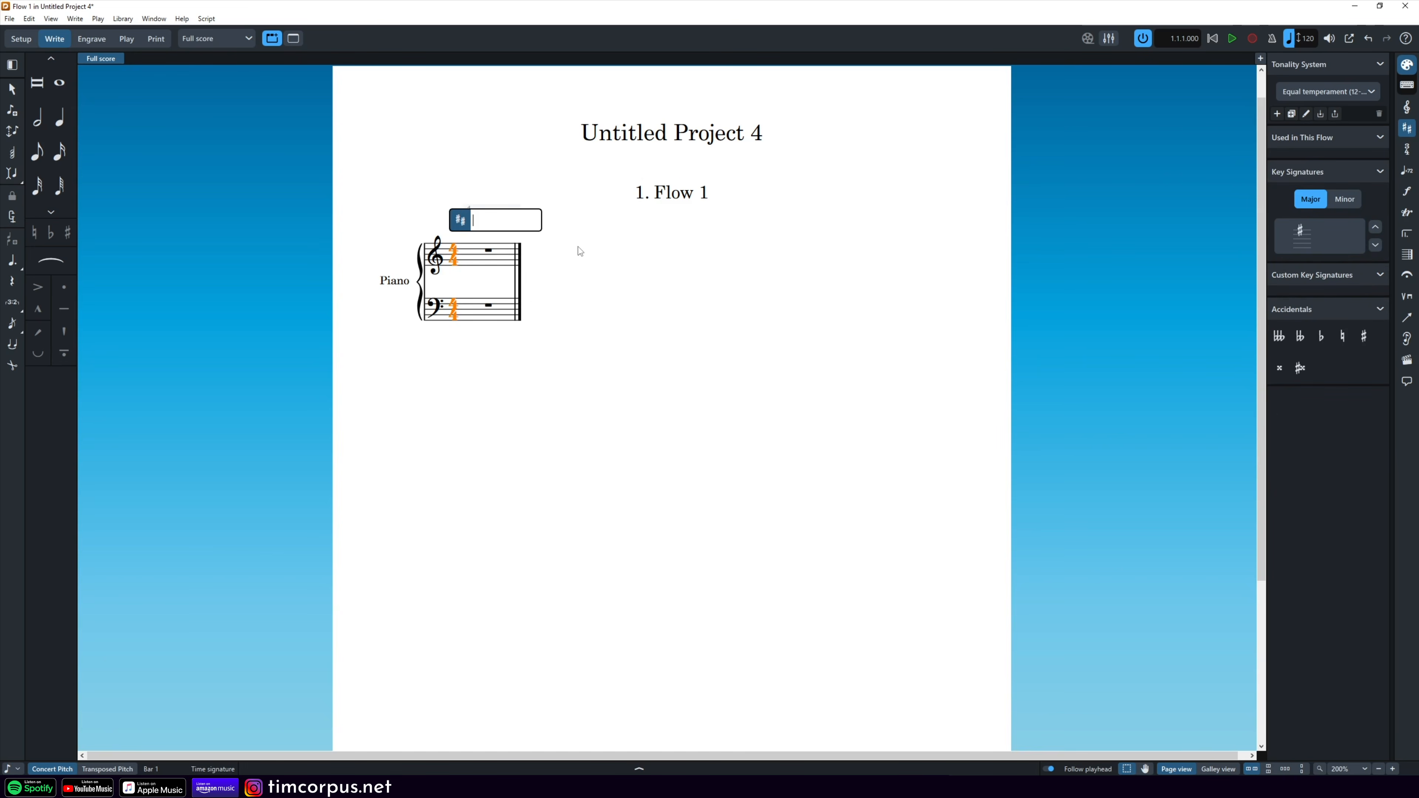
type("d")
key("Return")
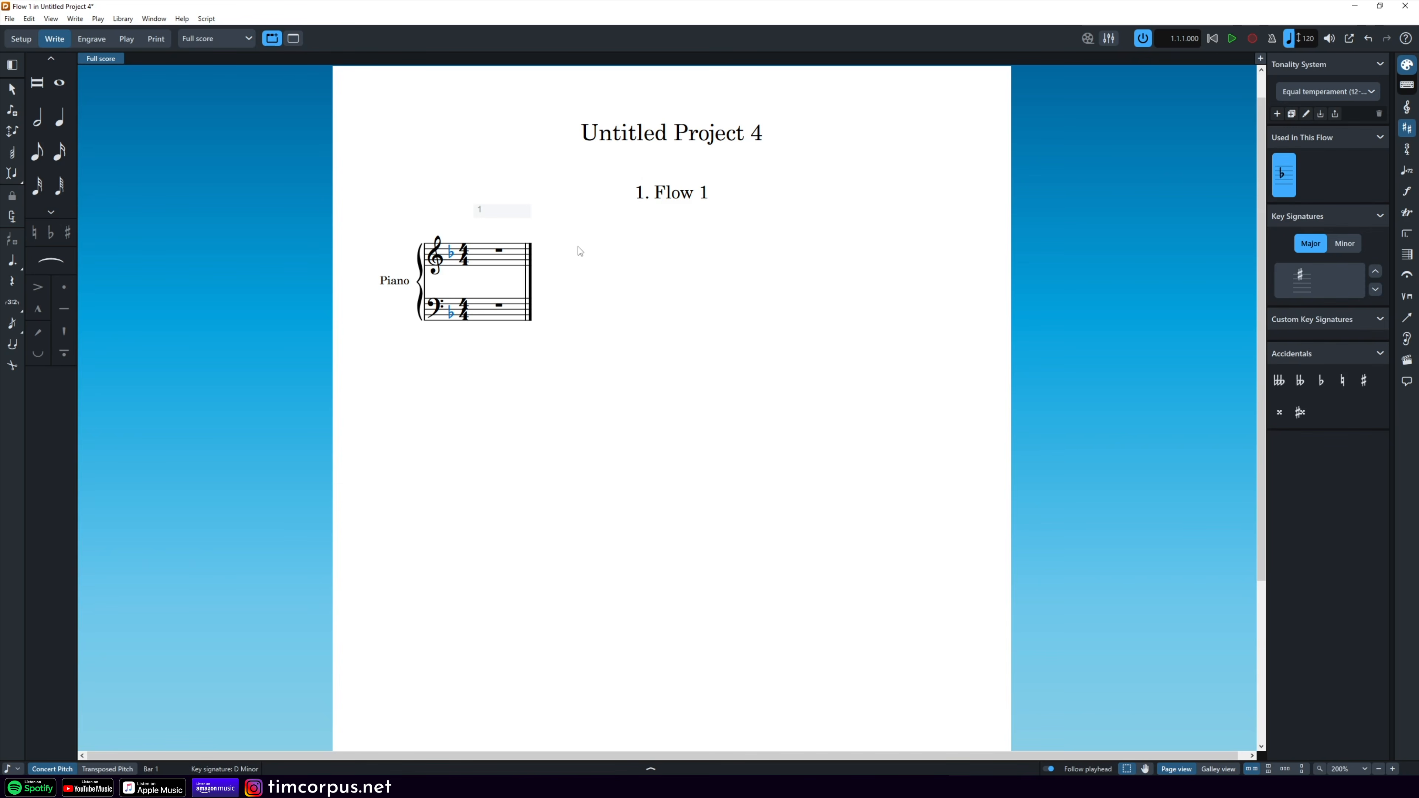
left_click(453, 569)
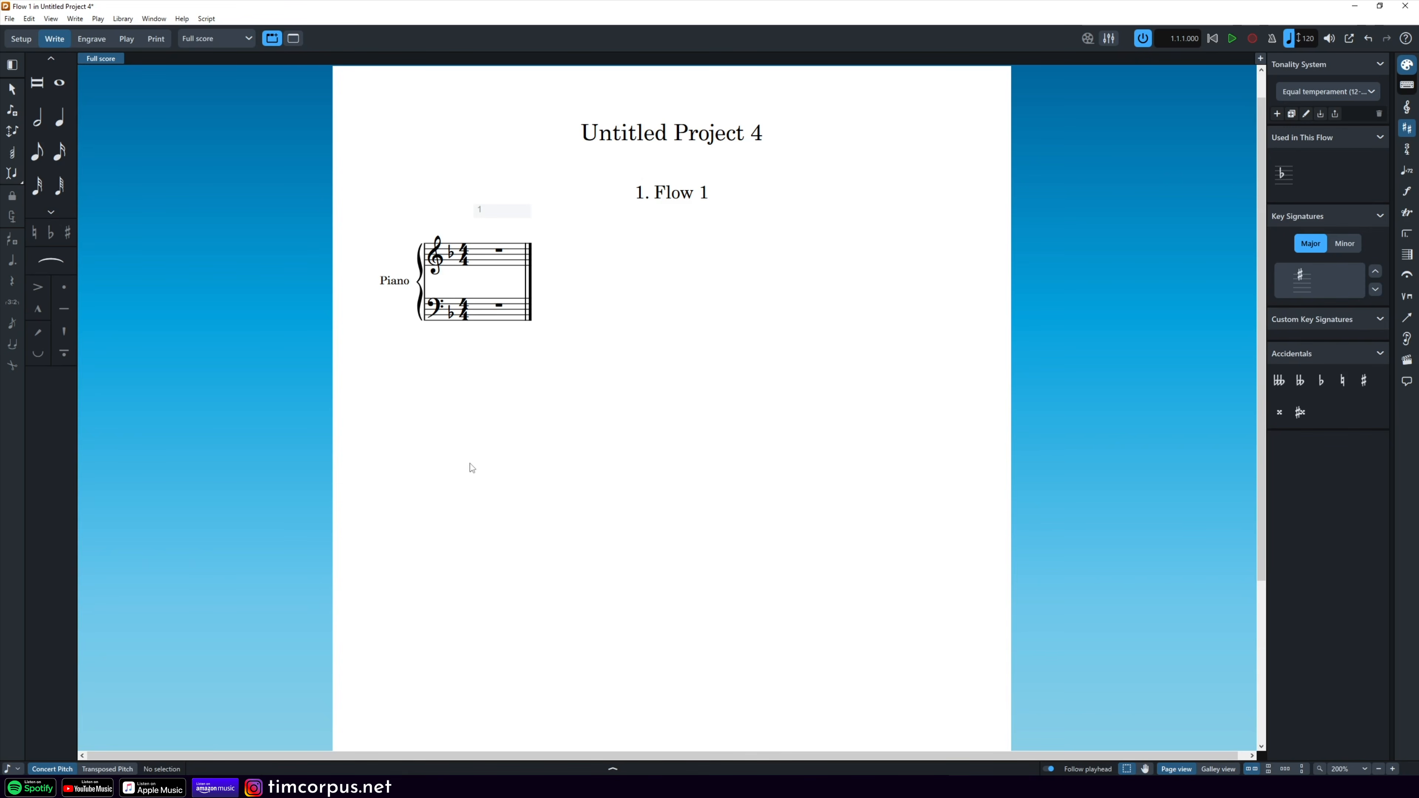
Step: Start note input in bar 1 of the treble staff and step through rhythmic grid resolutions, ending on eighth notes
double_click(480, 263)
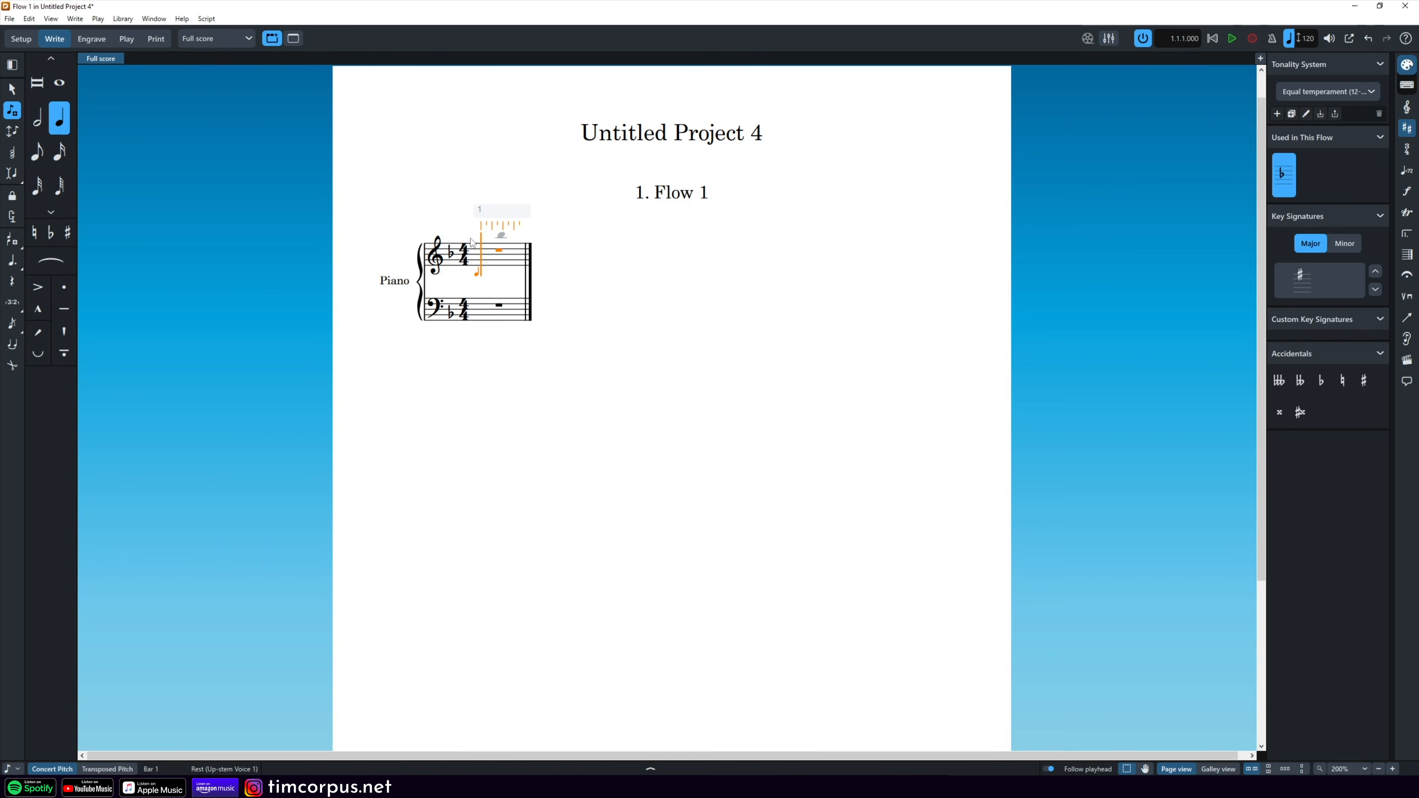
scroll(472, 242, "up", 5, "ctrl")
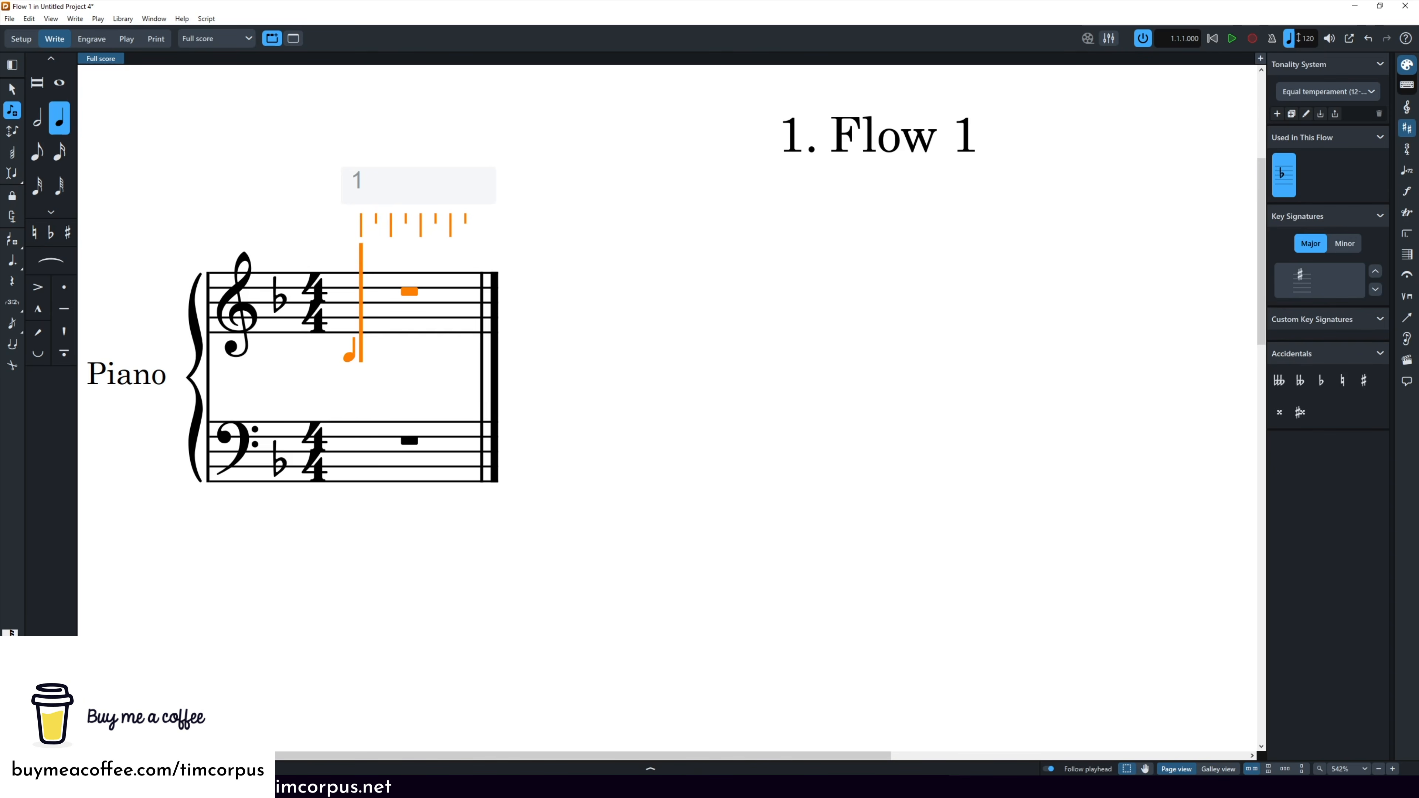
left_click(15, 659)
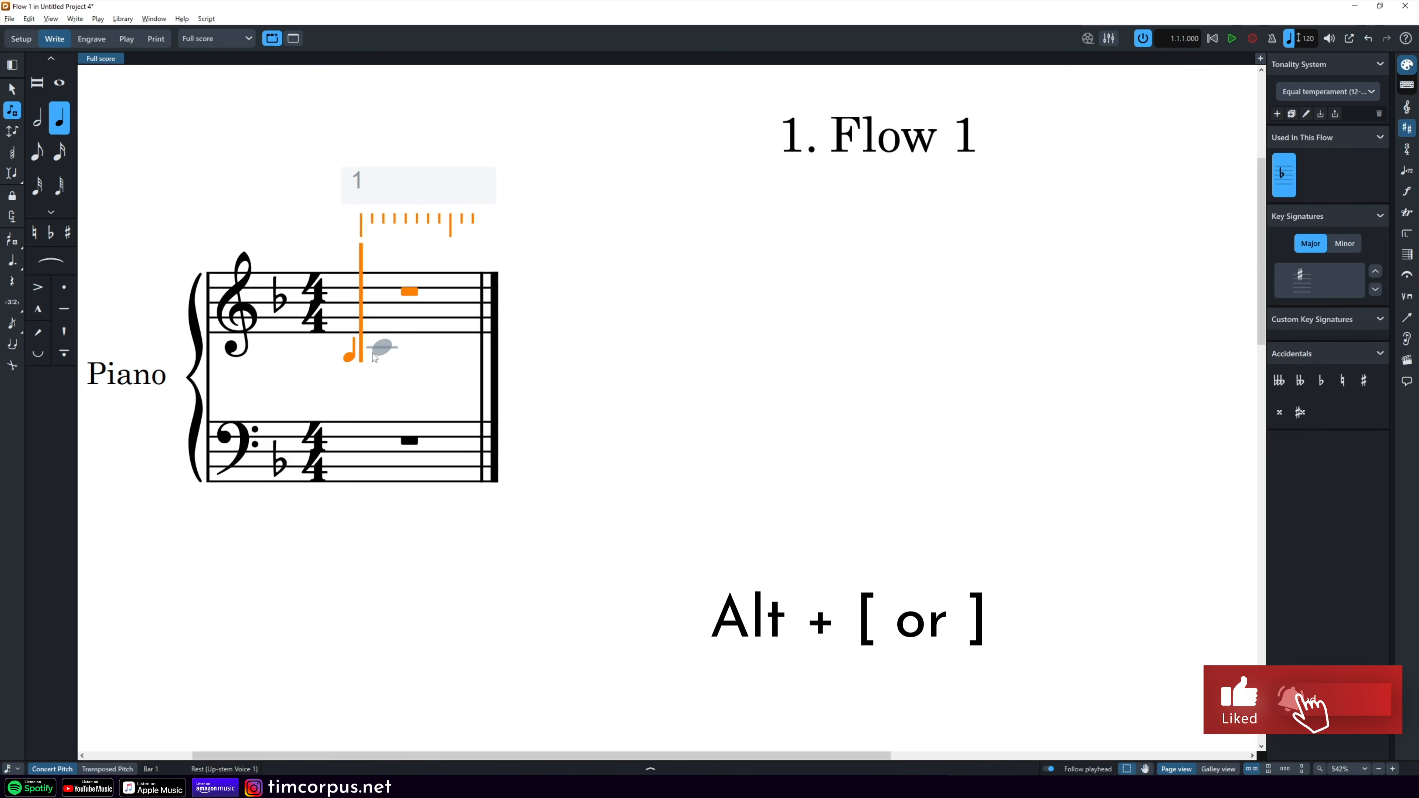
key("alt+bracketright")
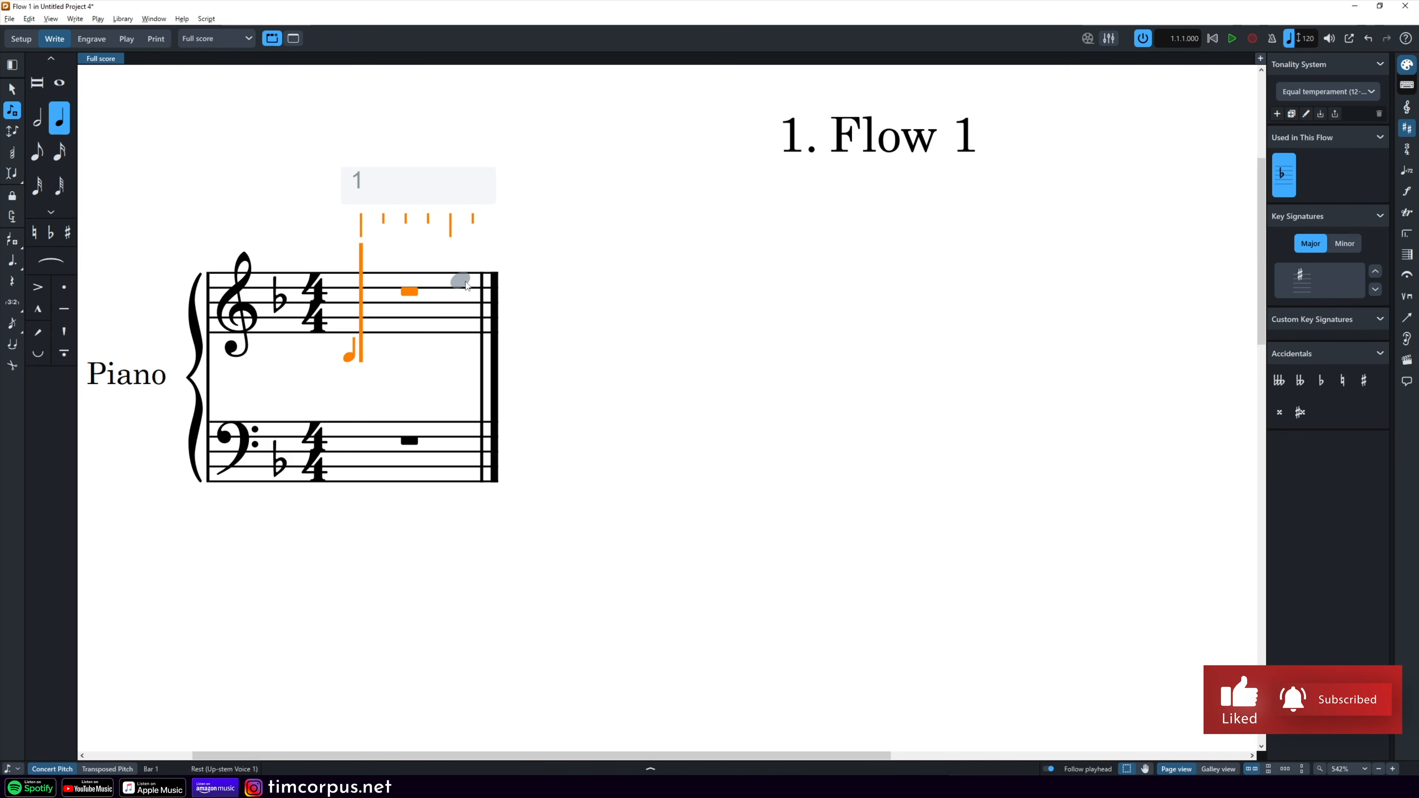
key("alt+bracketleft")
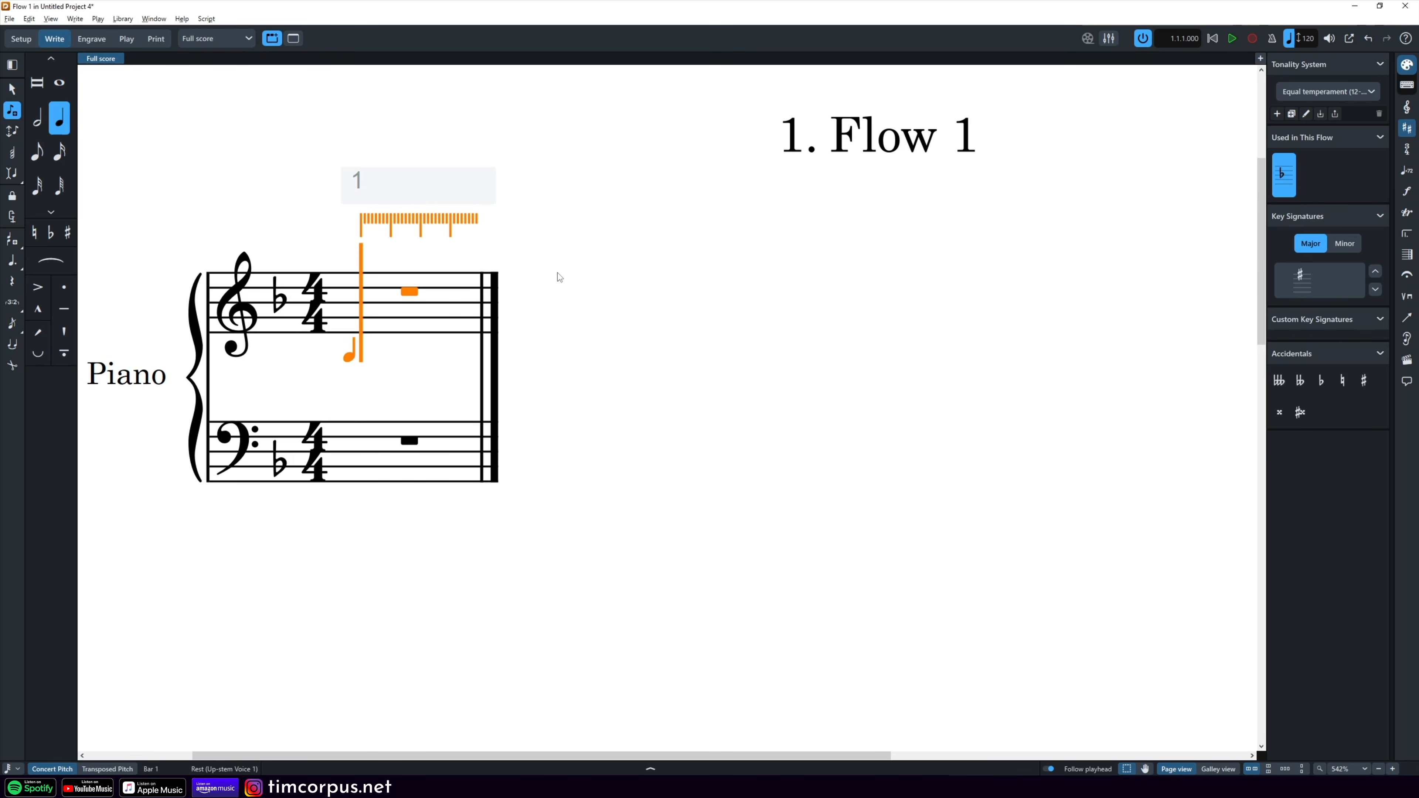
key("alt+bracketright")
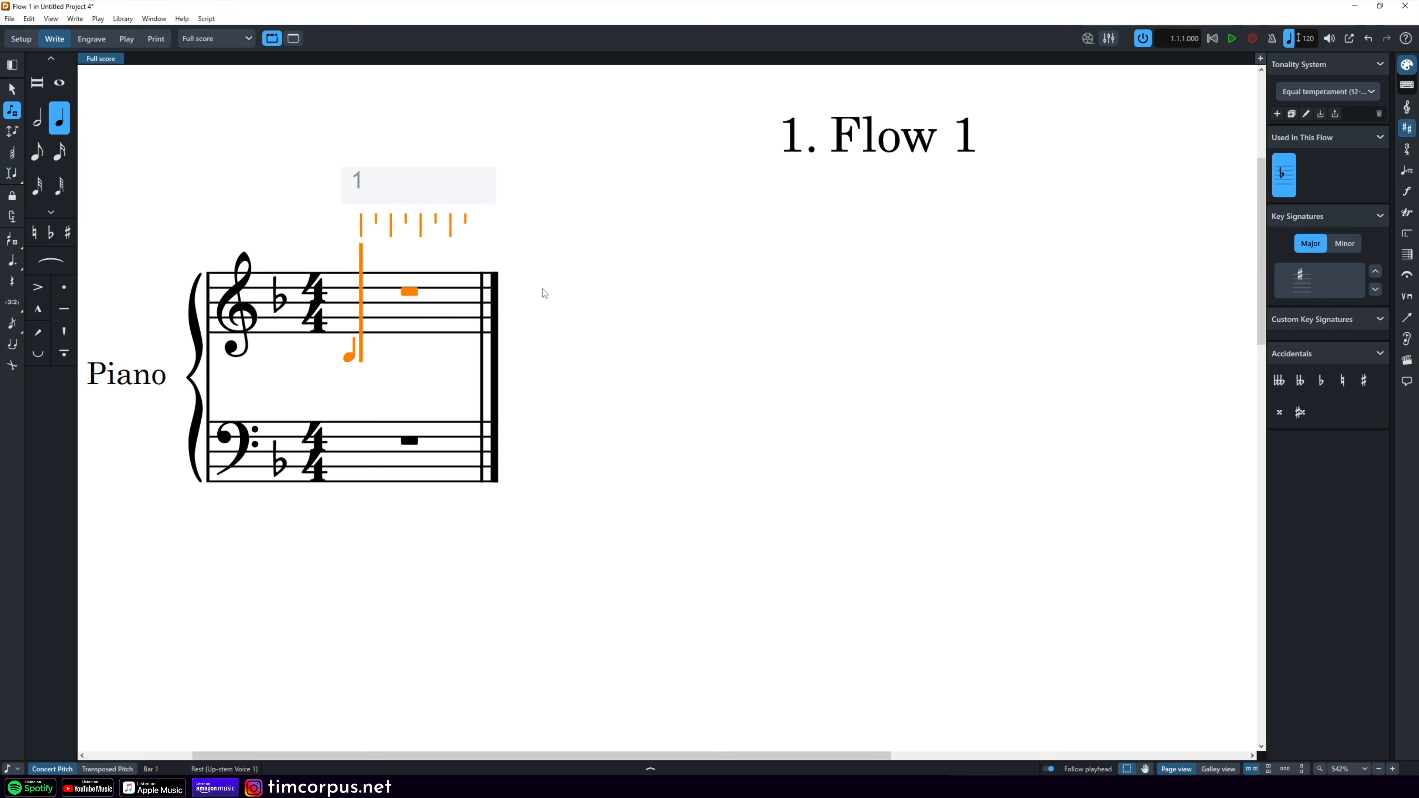
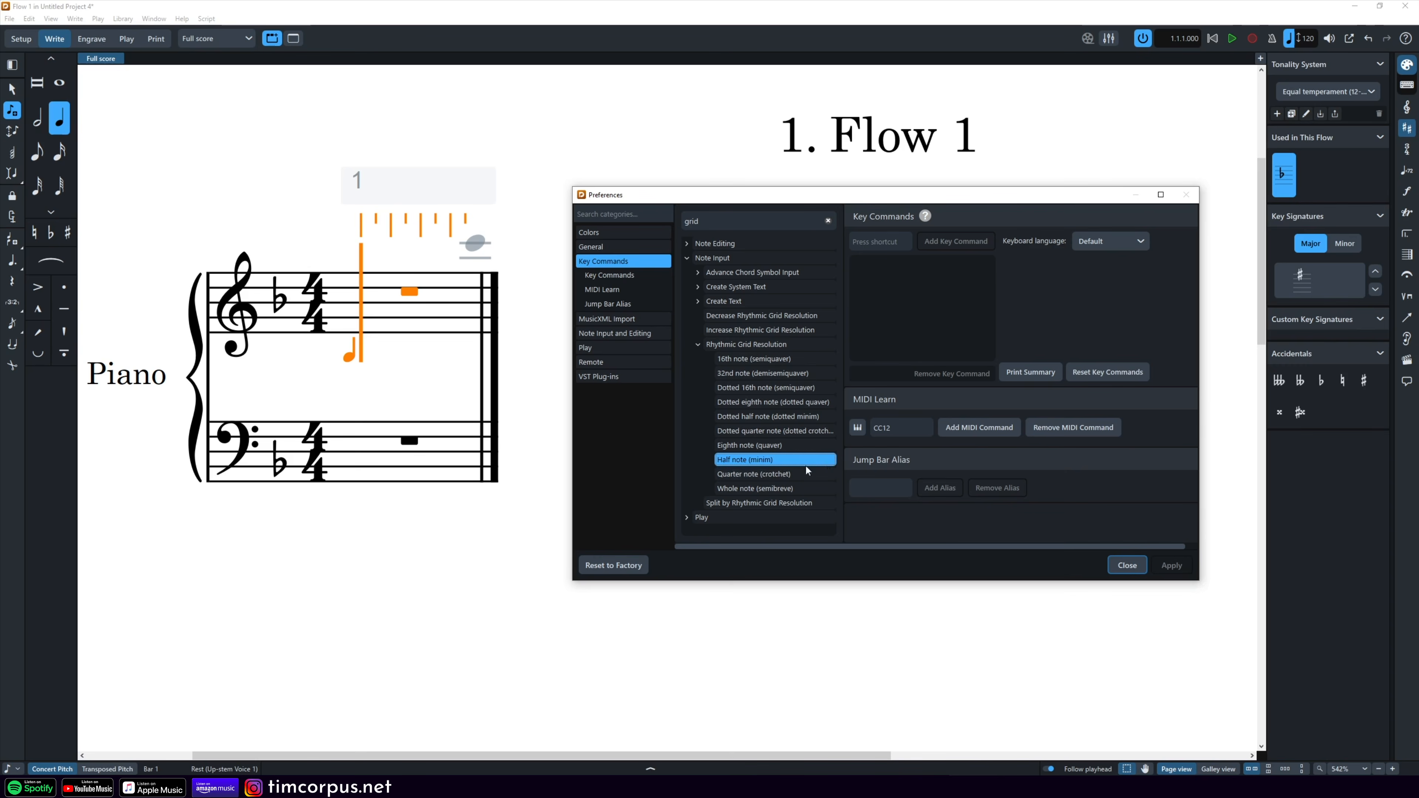
Step: Check the key commands assigned to the eighth, 16th and 32nd note rhythmic grid resolutions
left_click(761, 447)
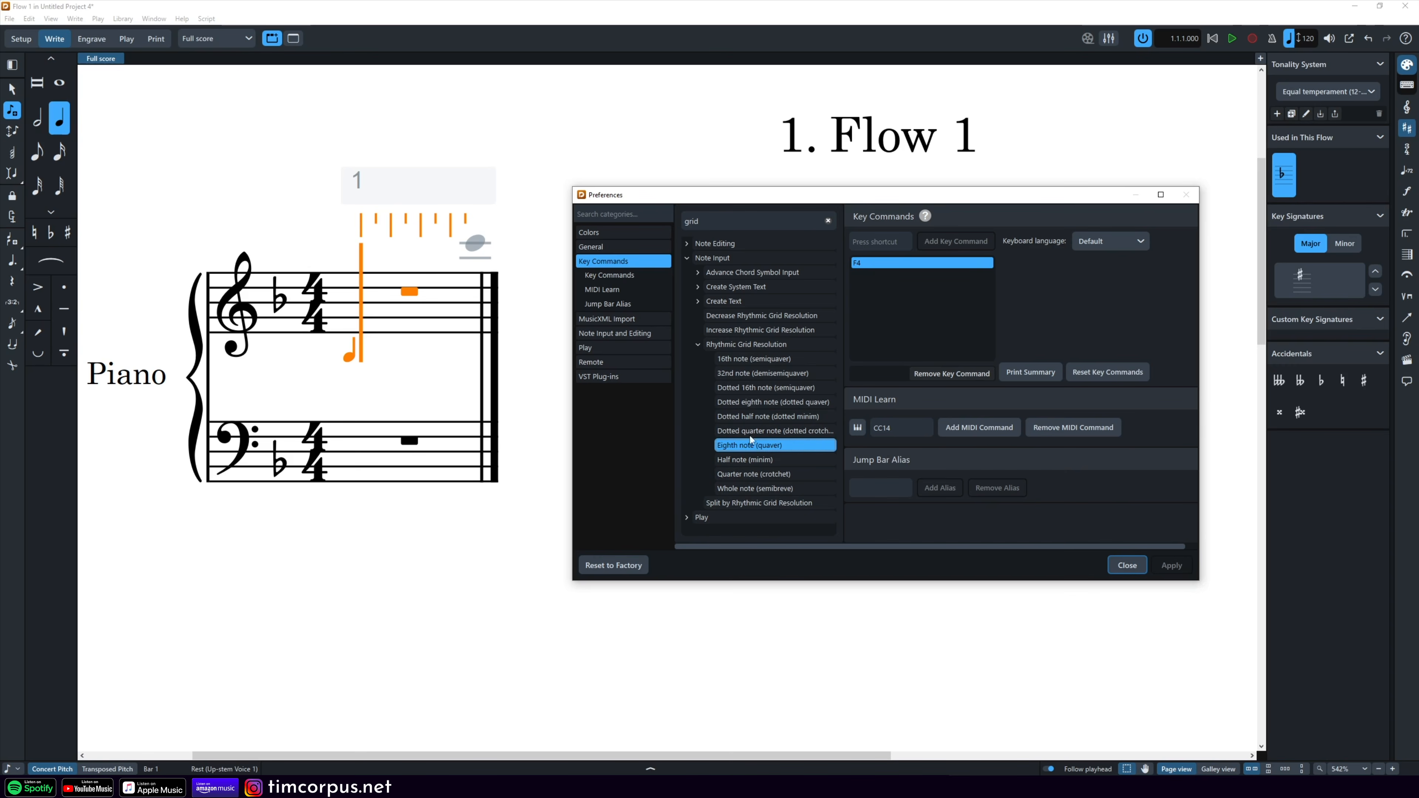
left_click(754, 359)
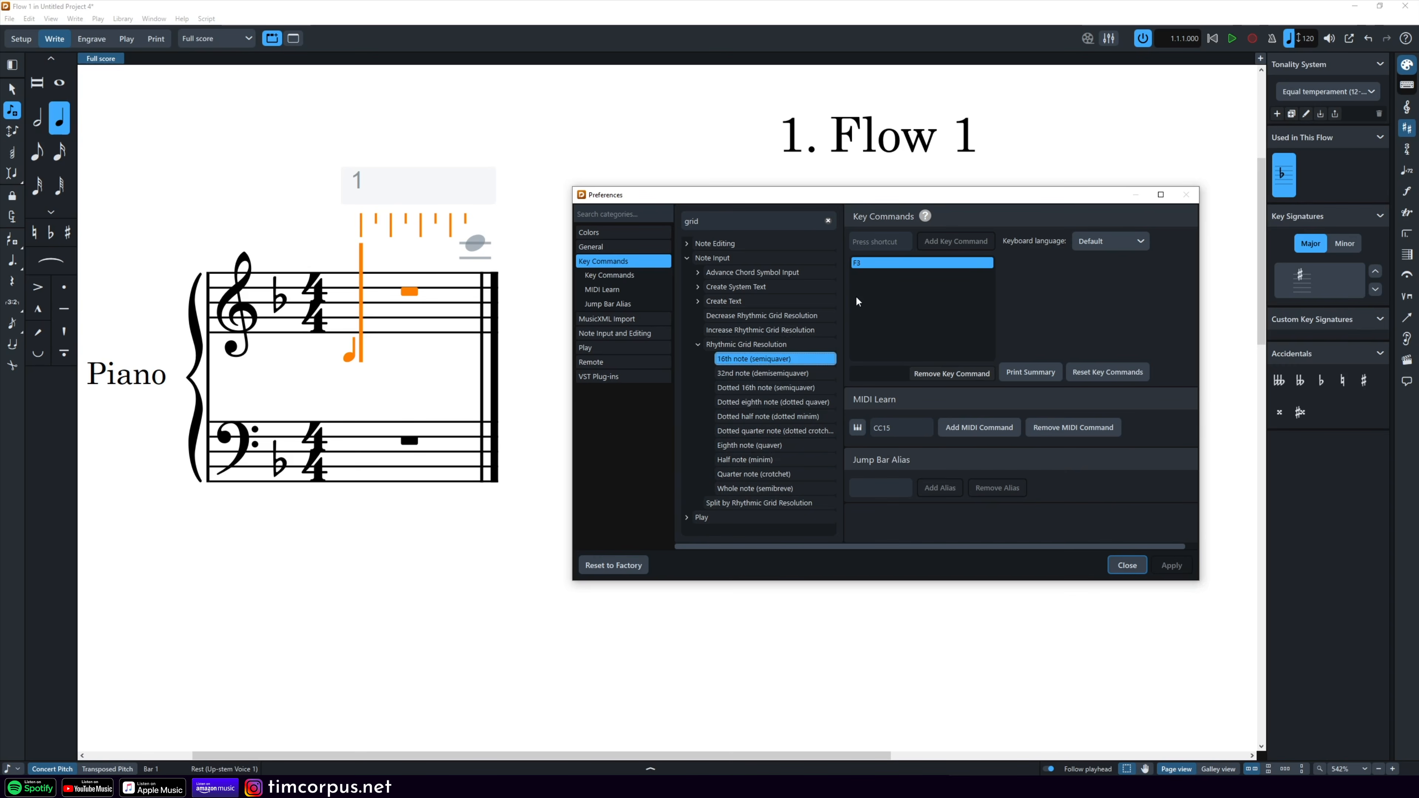
left_click(791, 376)
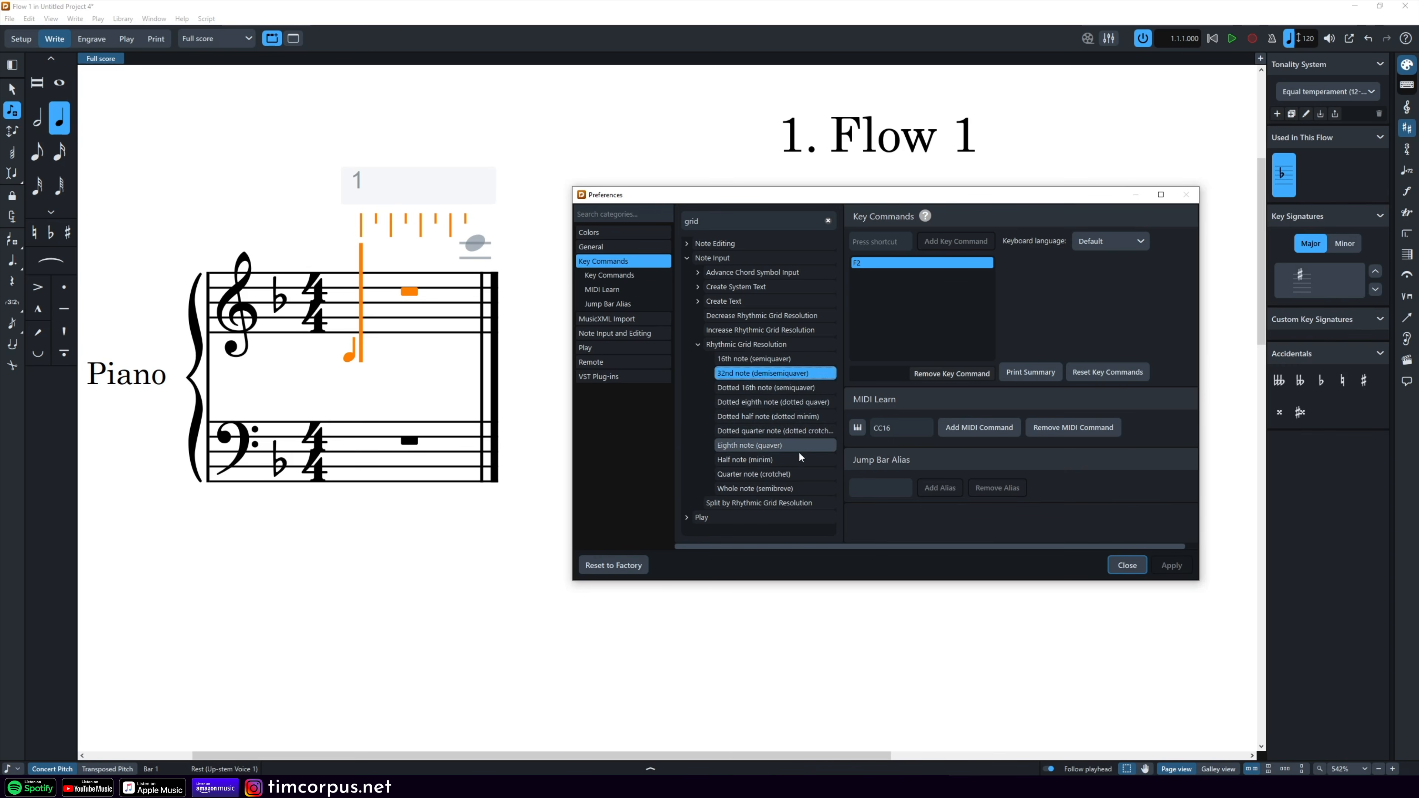
Step: Assign F5 as the key command for the quarter note rhythmic grid resolution, apply it and close the preferences
left_click(800, 474)
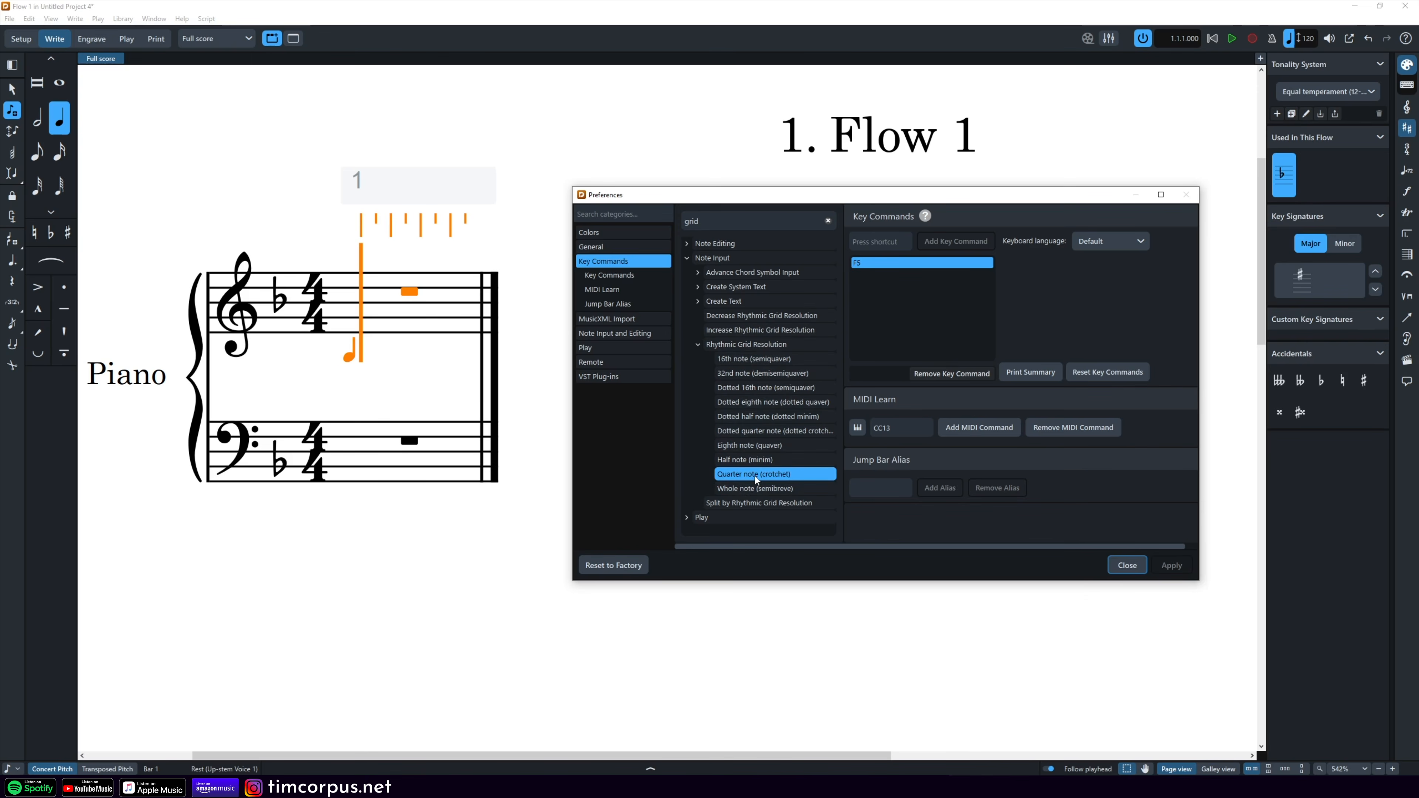
left_click(871, 238)
key("F5")
left_click(938, 242)
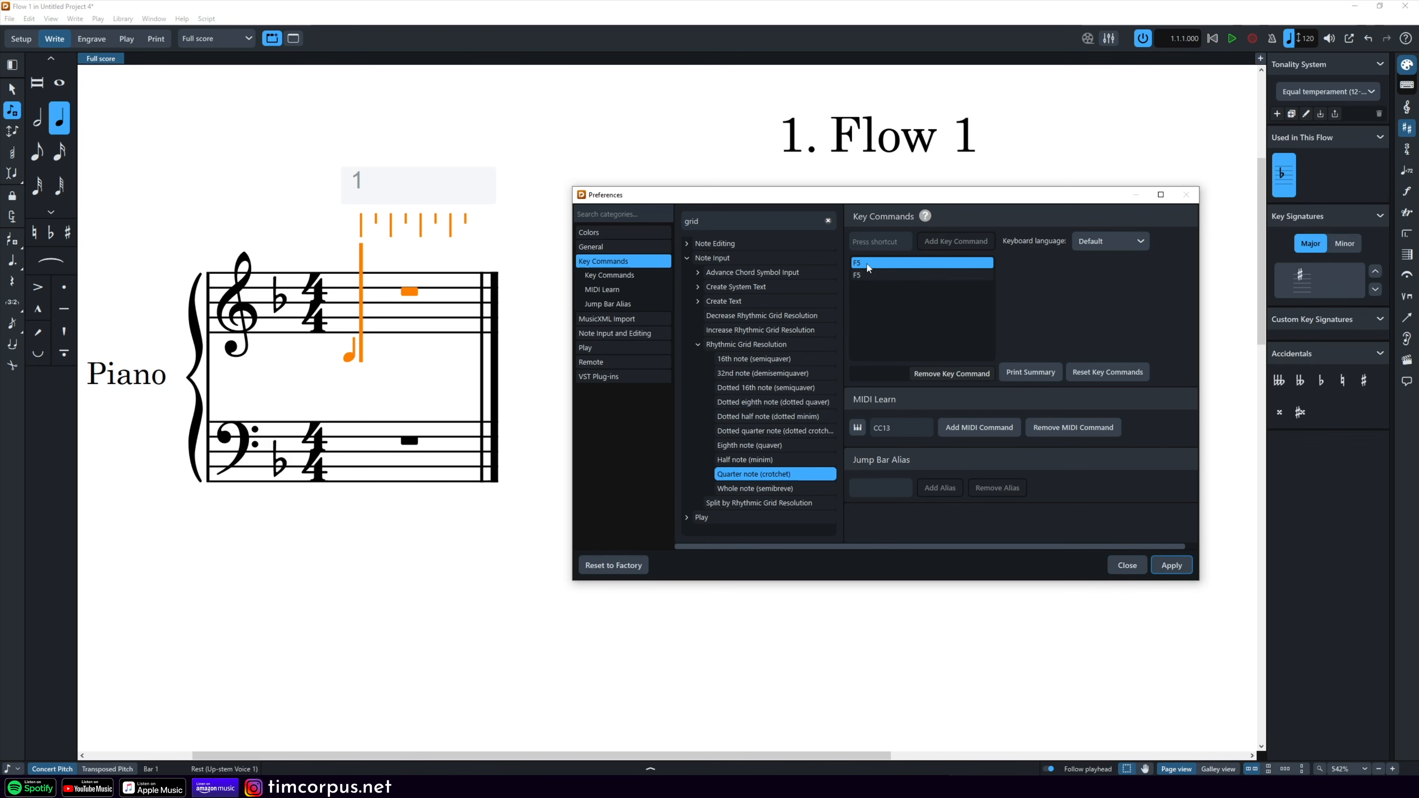
left_click(1171, 563)
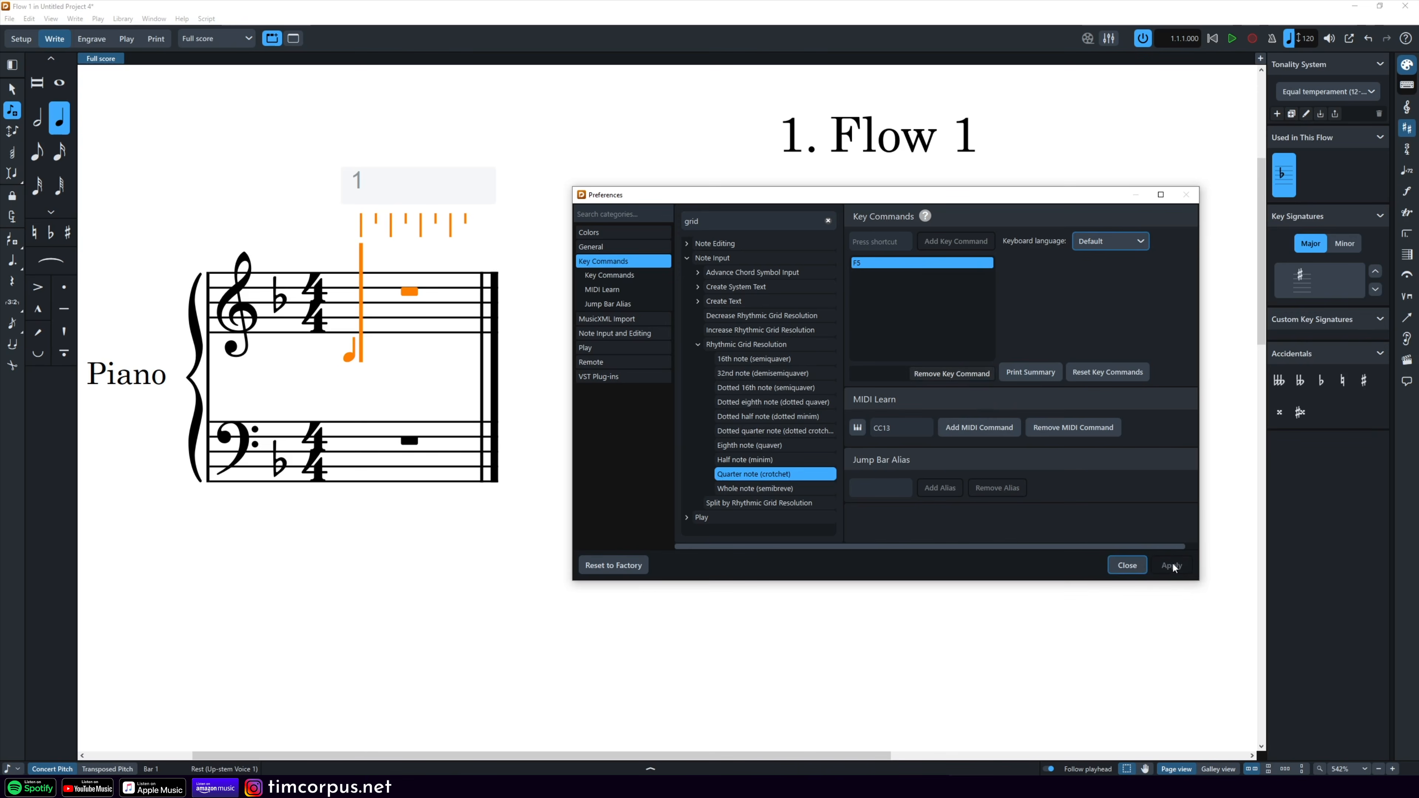
left_click(1120, 569)
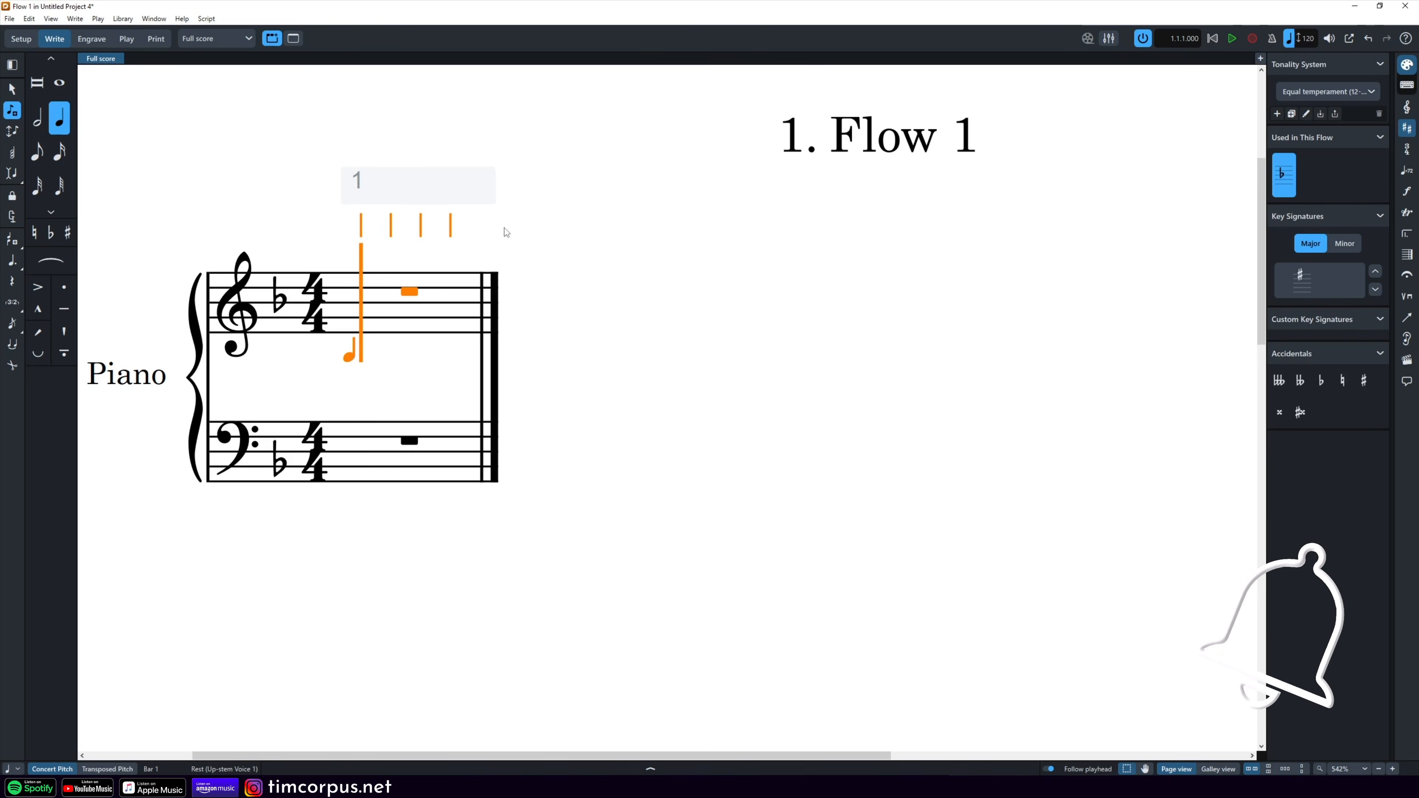
Step: Try the eighth and 16th note durations, and set the rhythmic grid resolution to quarter notes
key("alt+shift+[")
key("alt+shift+[")
key("alt+shift+]")
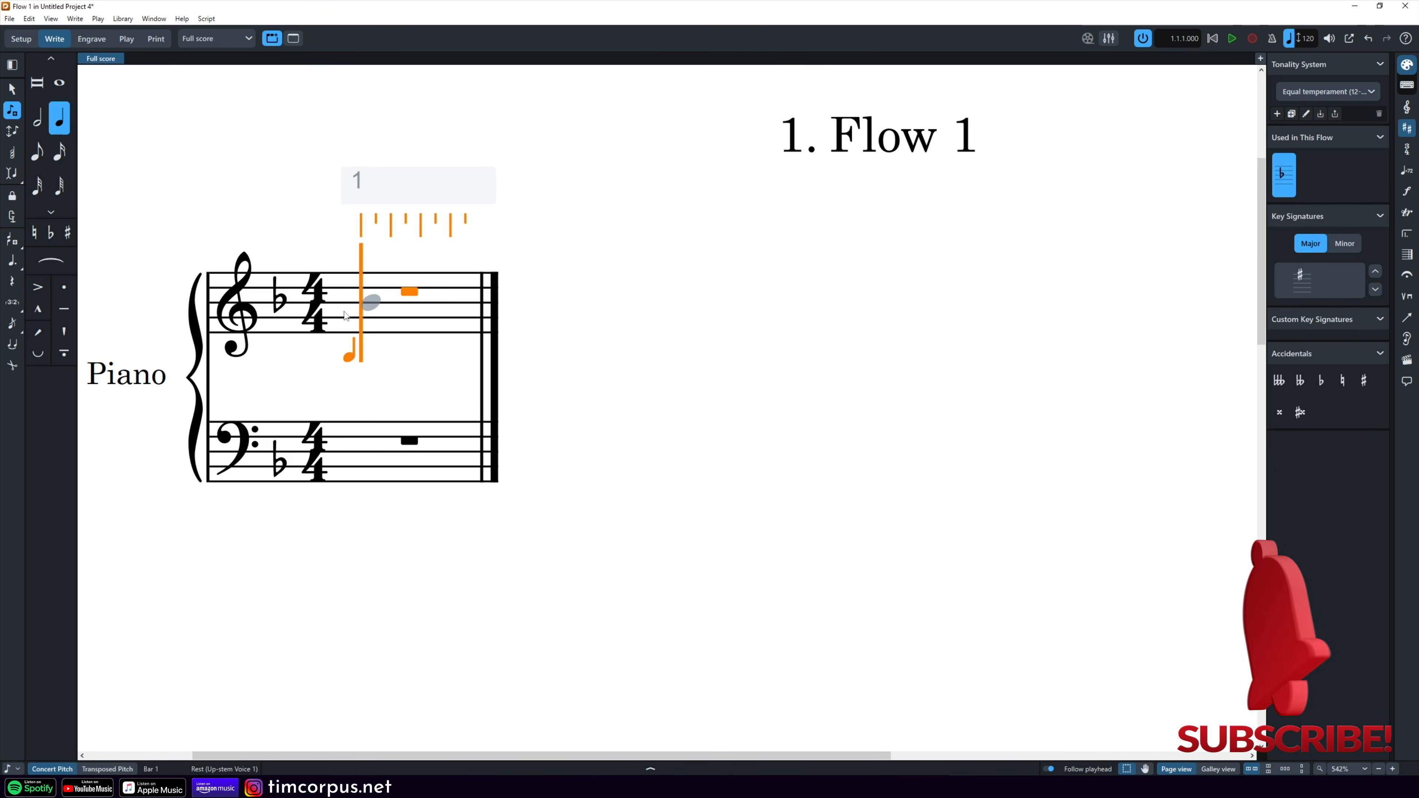
key("4")
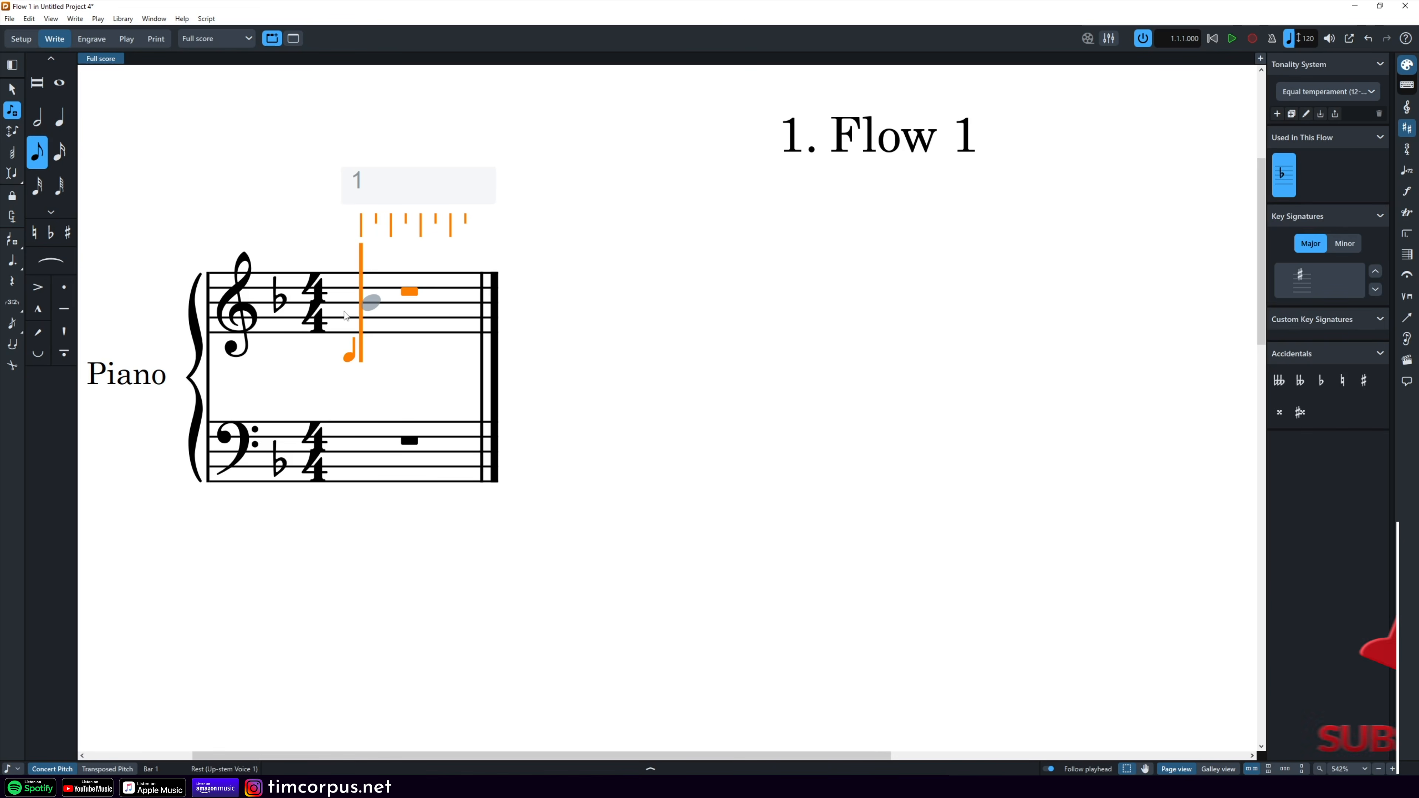
key("3")
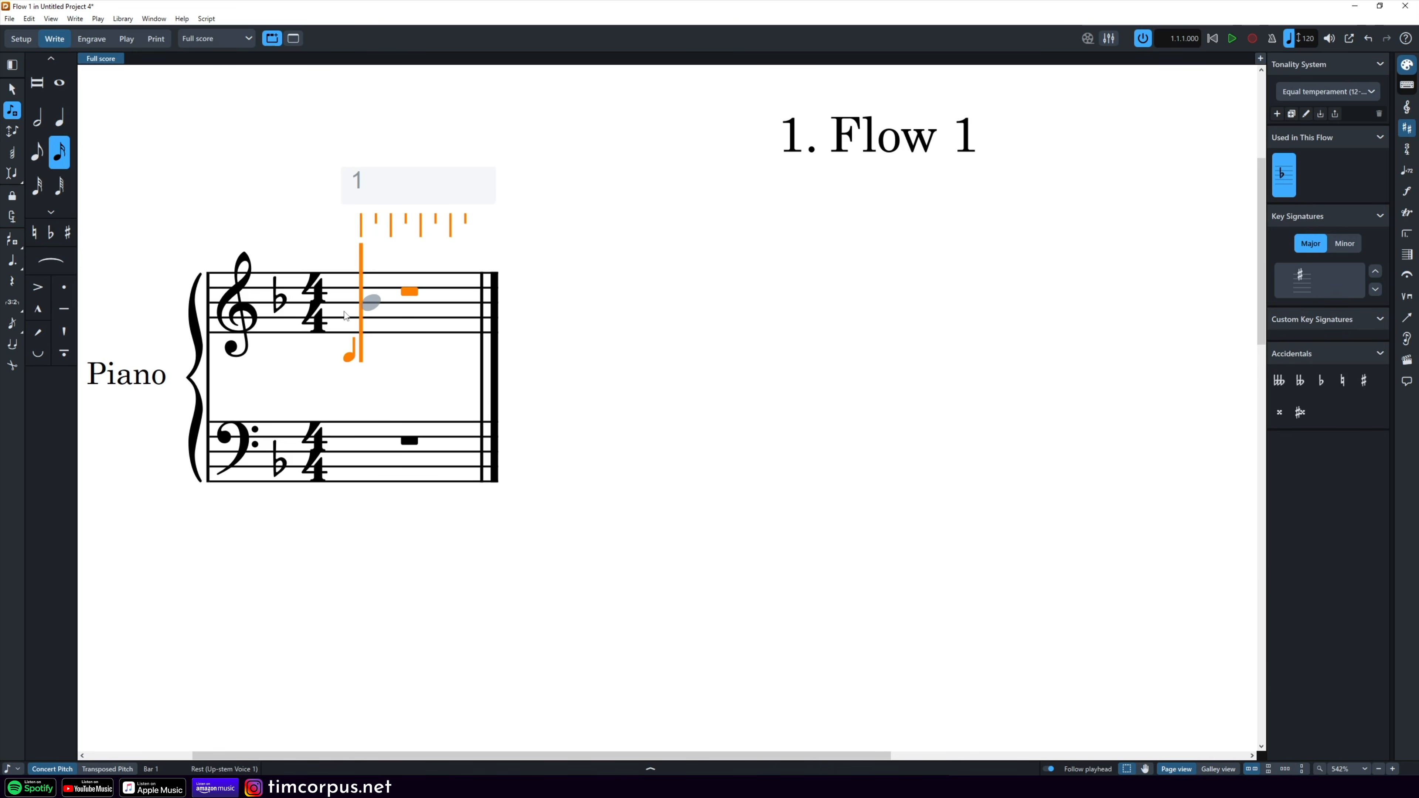
key("alt+shift+[")
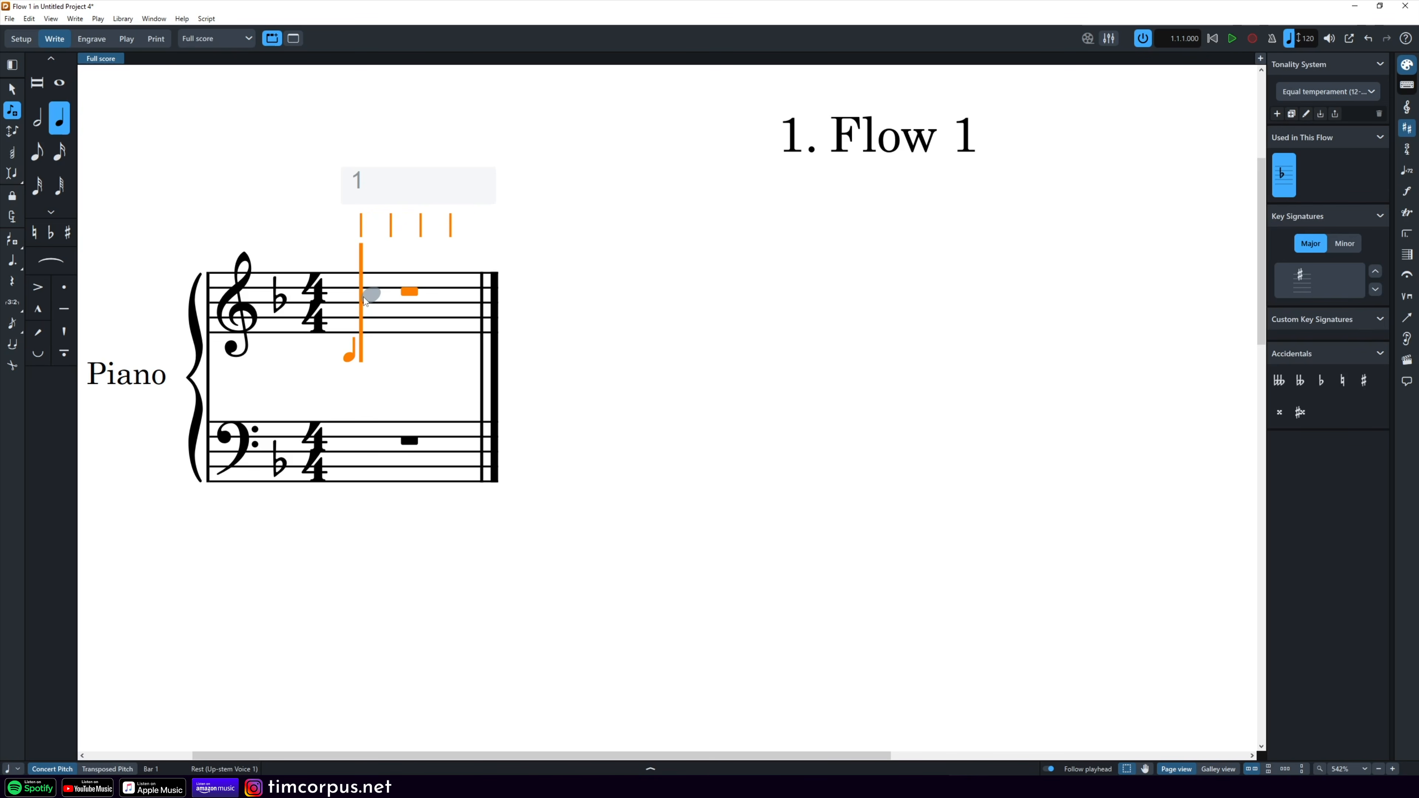
Step: Enter a quarter-note chord of C5, A4, F4 and E5 on beat 1 of the treble staff using chord input
left_click(366, 298)
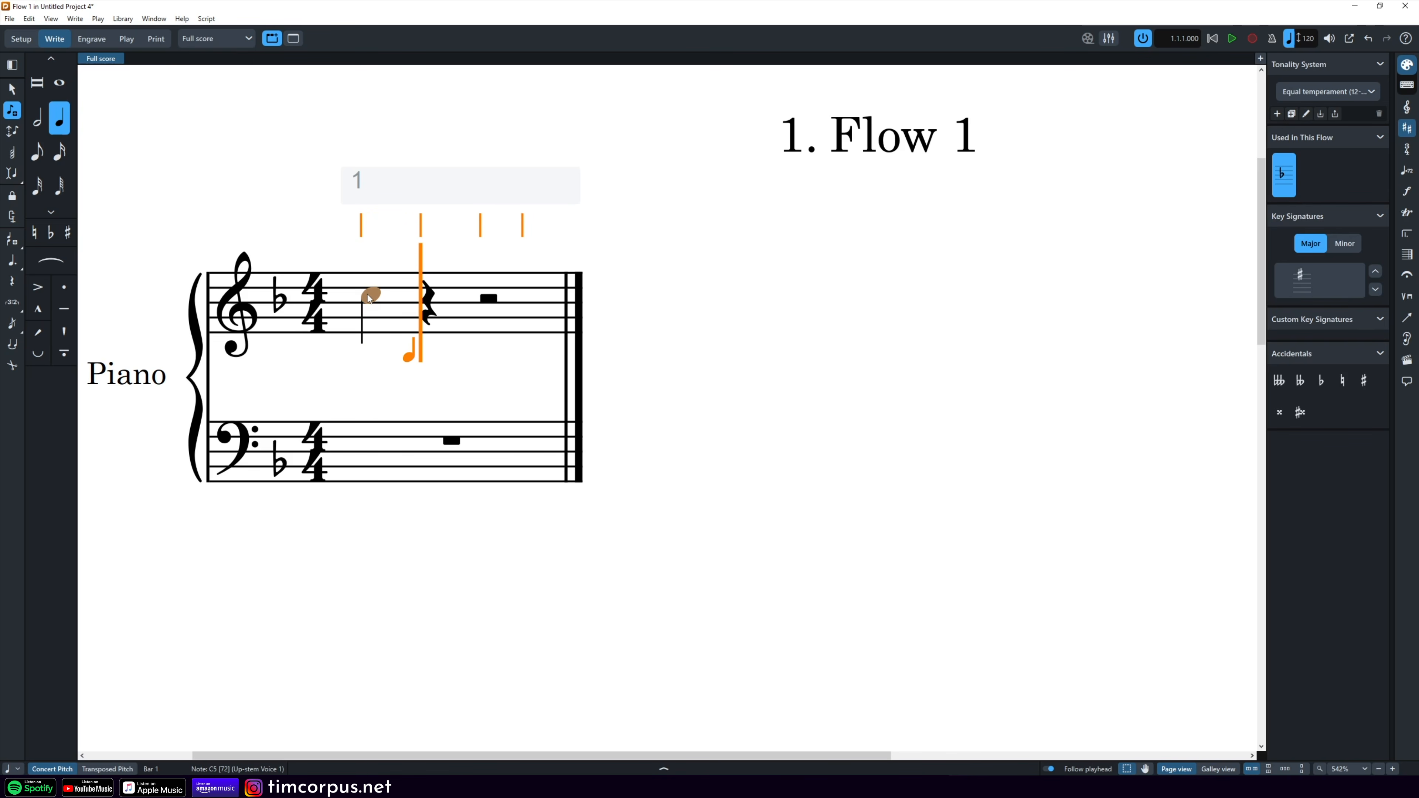
left_click(17, 155)
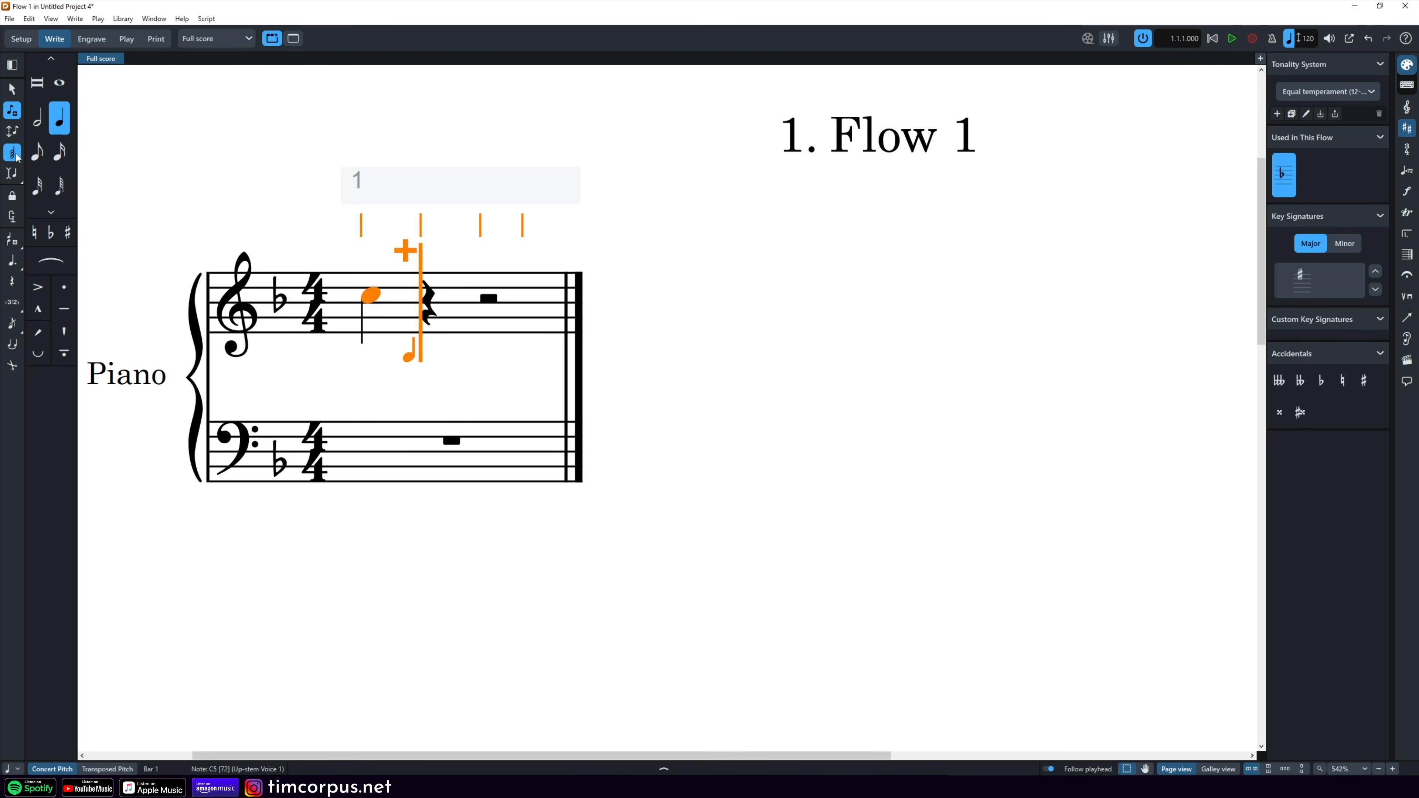
left_click(367, 317)
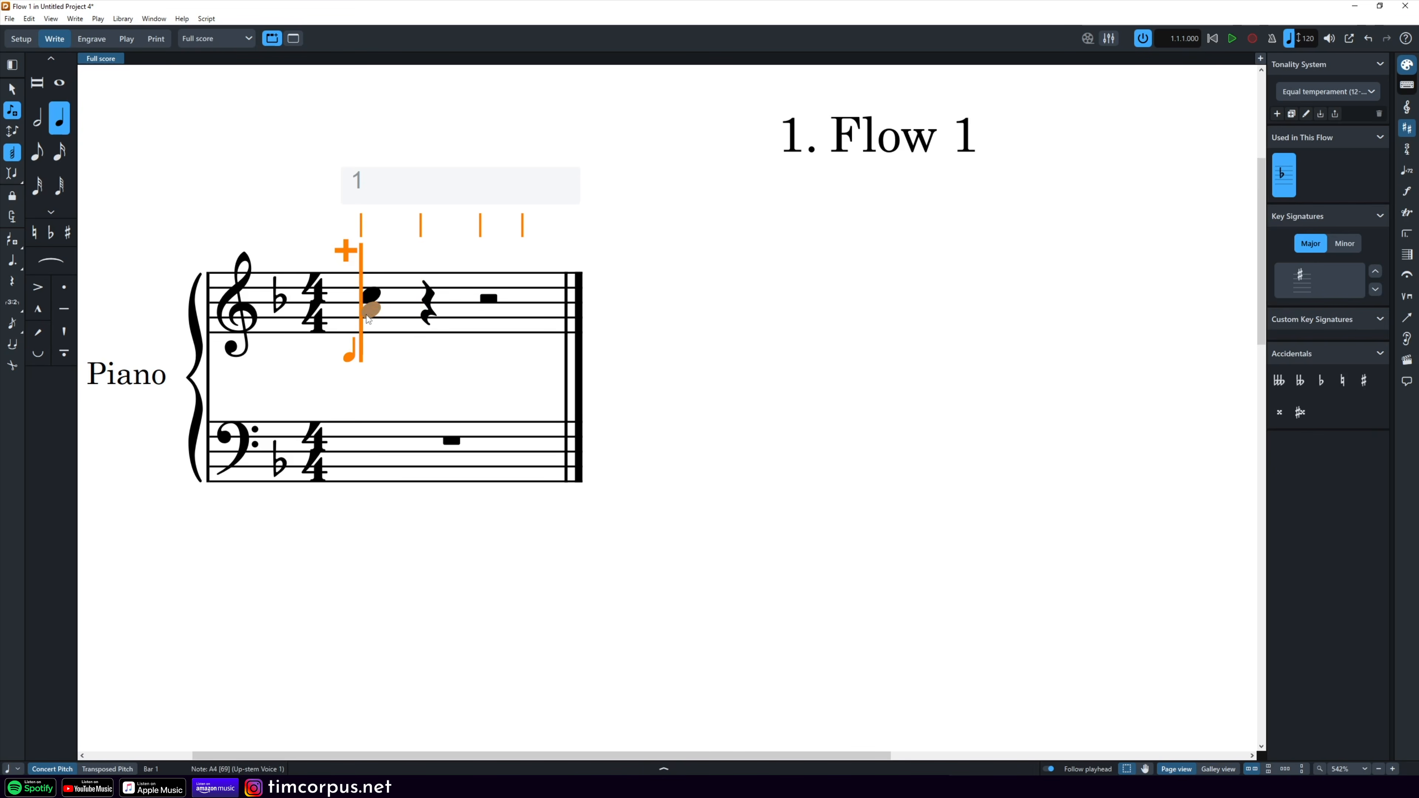
left_click(370, 333)
left_click(723, 239)
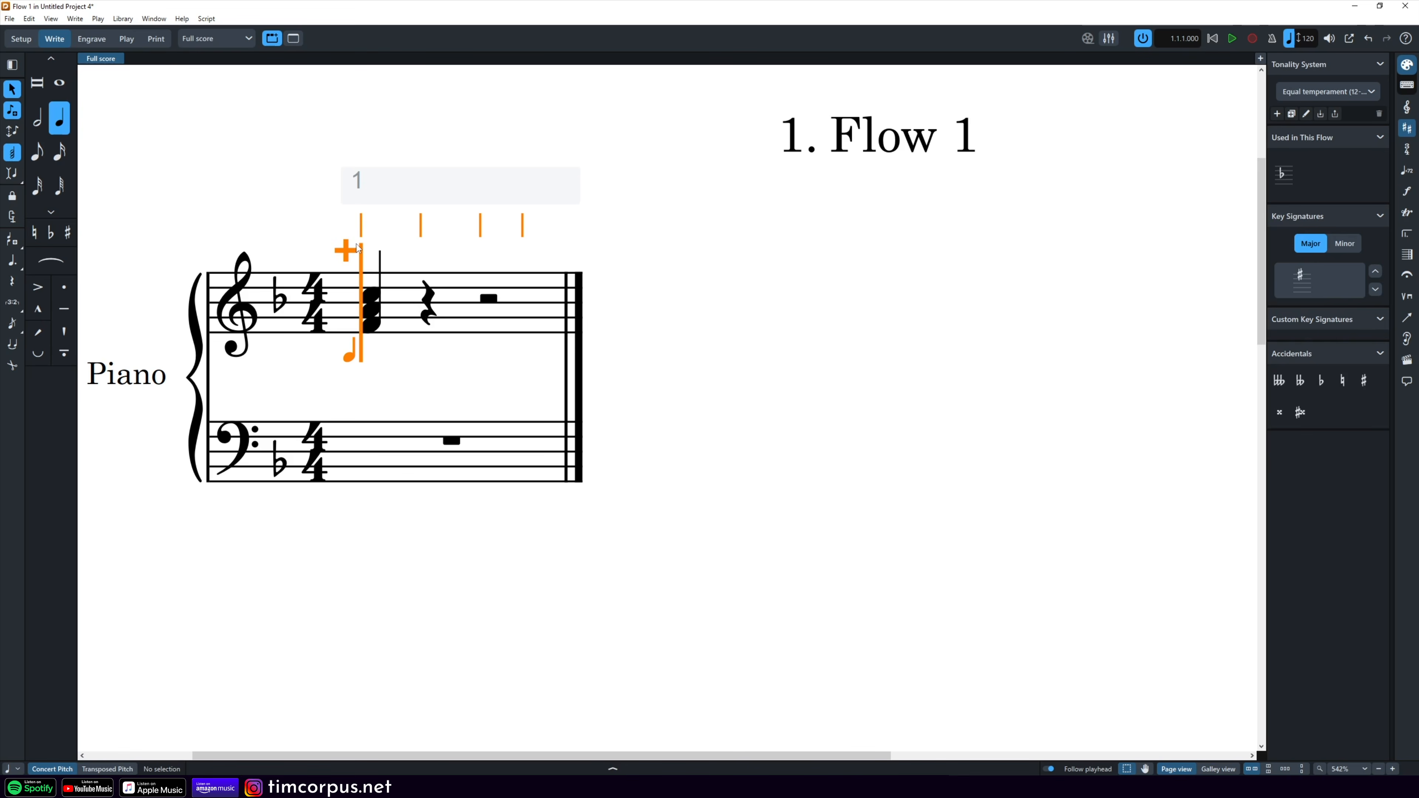
key("e")
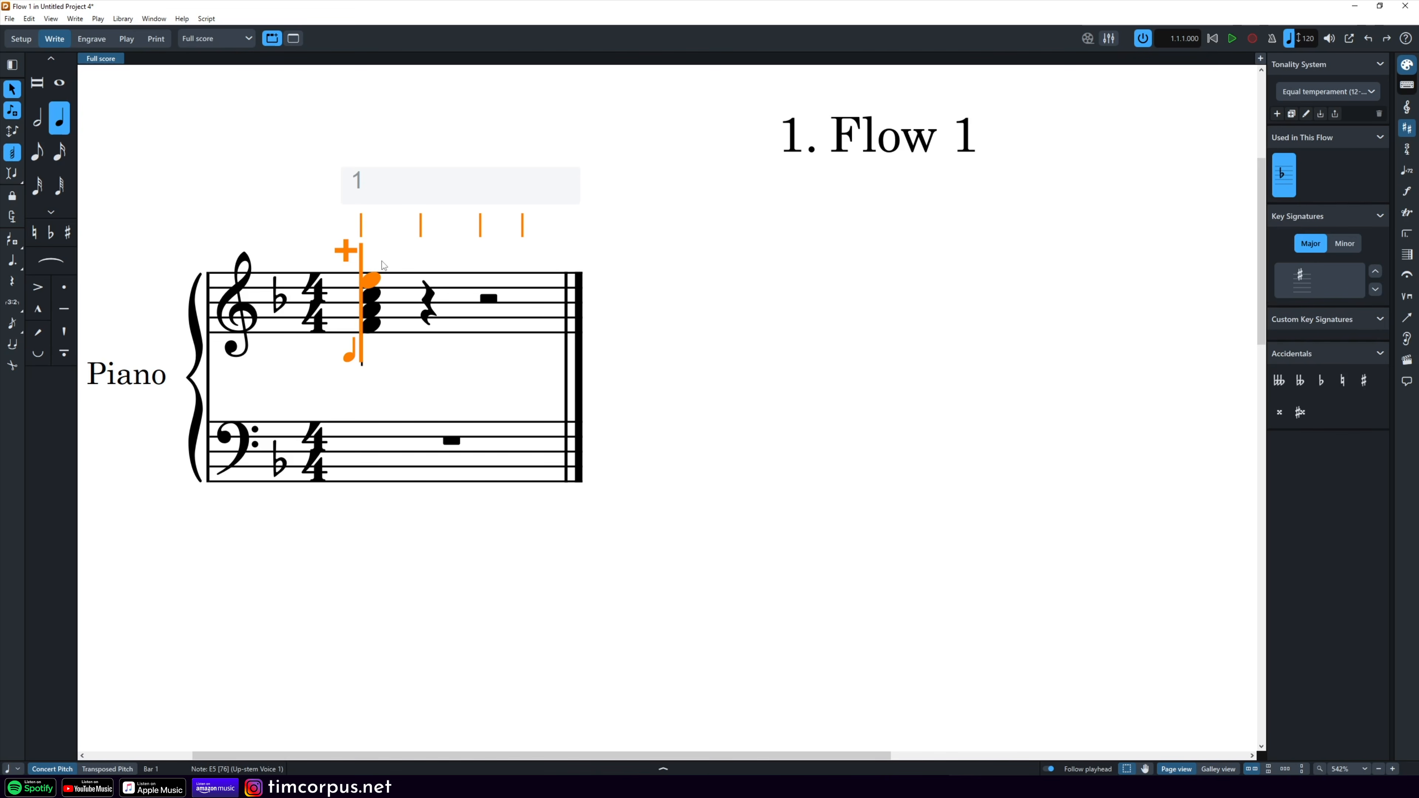
Step: Add G5 on top of the beat 1 chord in the treble staff and end note input
key("g")
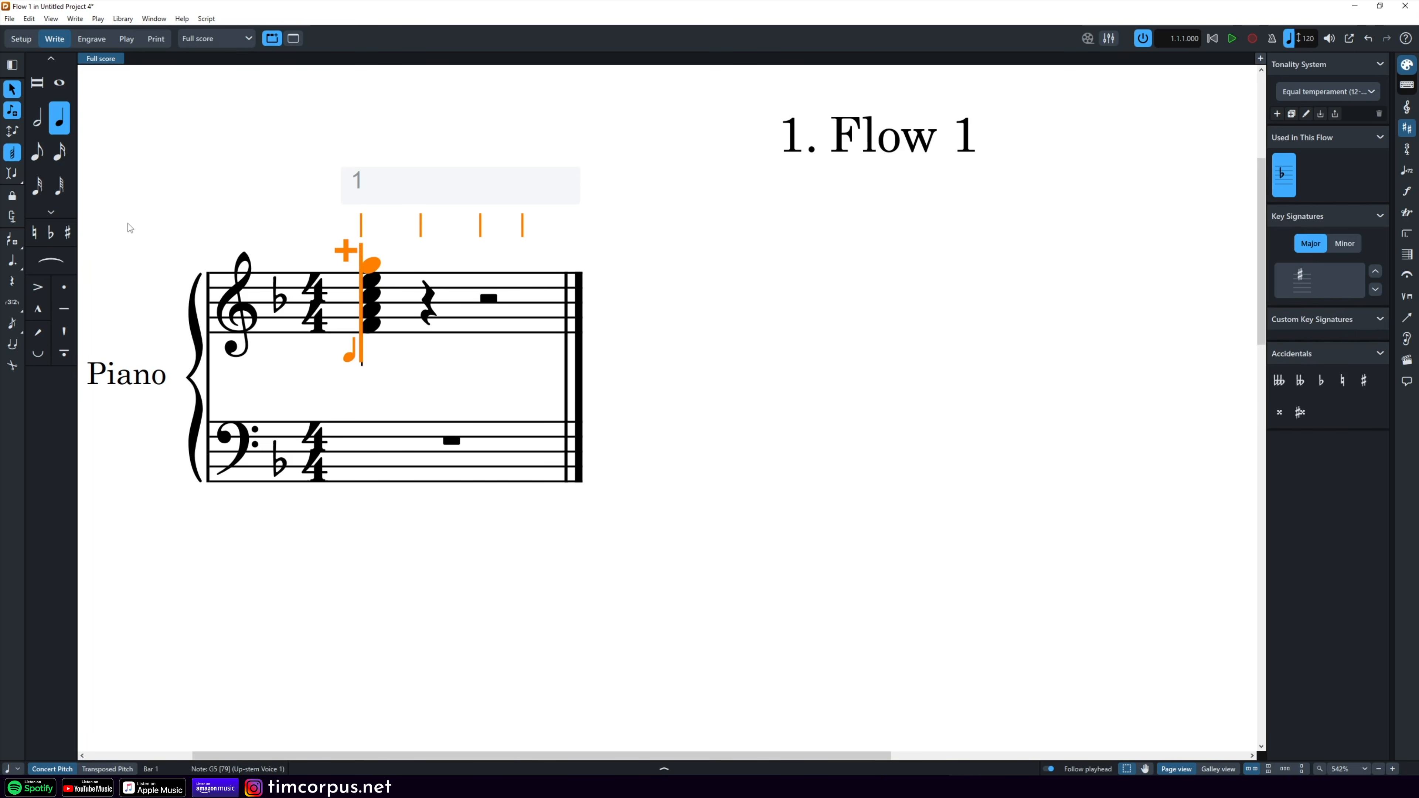
key("Escape")
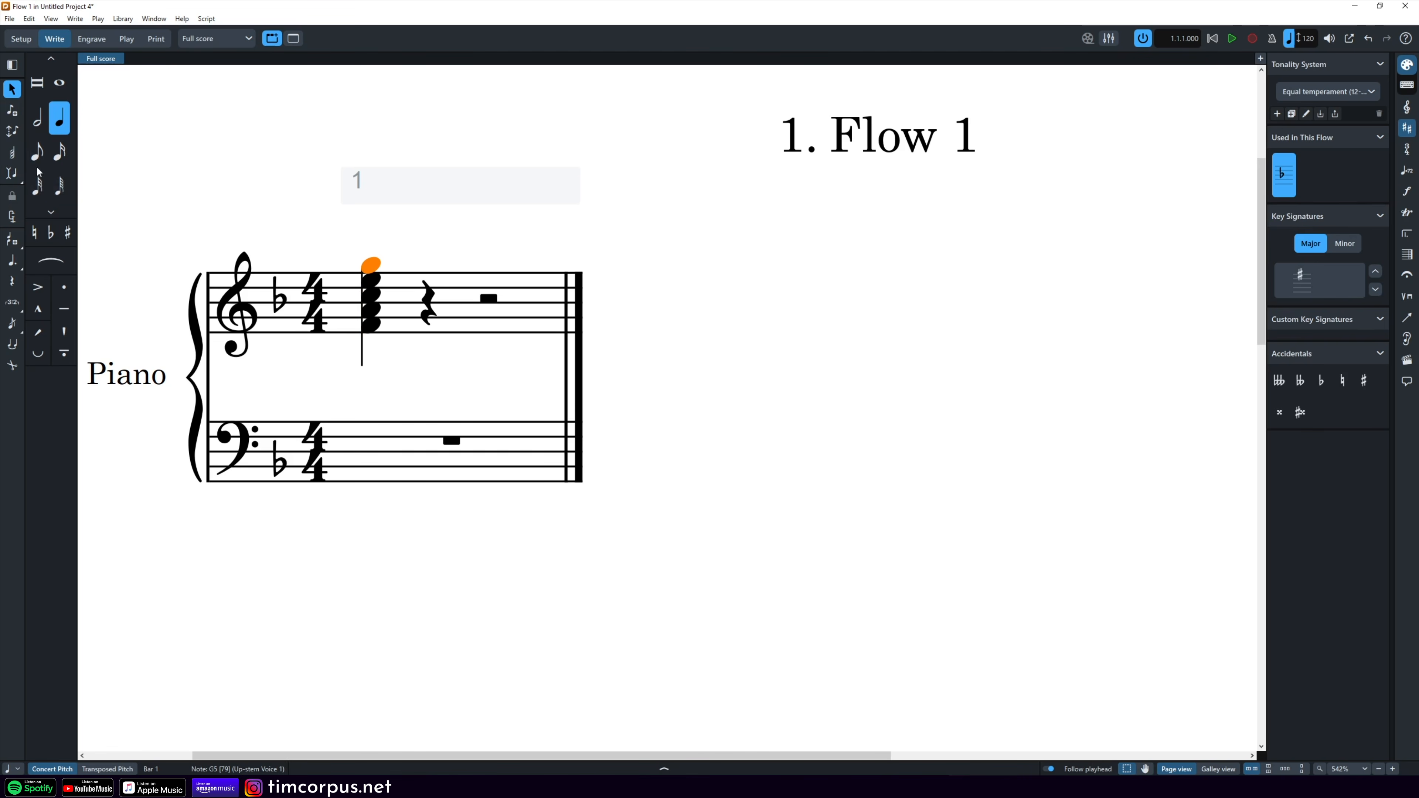
left_click(797, 332)
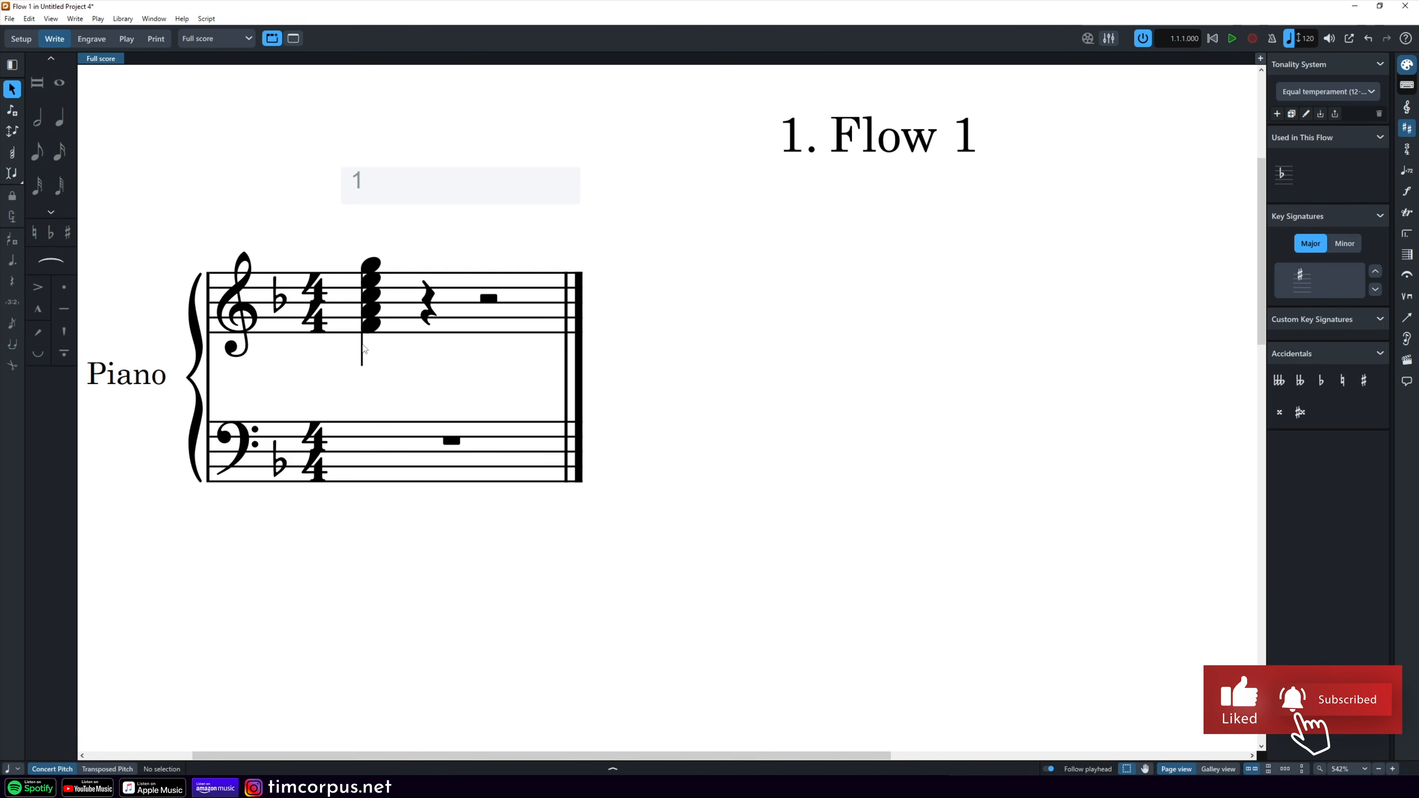
Step: Transpose the whole beat 1 chord down a major third, including the key signature
left_click_drag(387, 338, 396, 373)
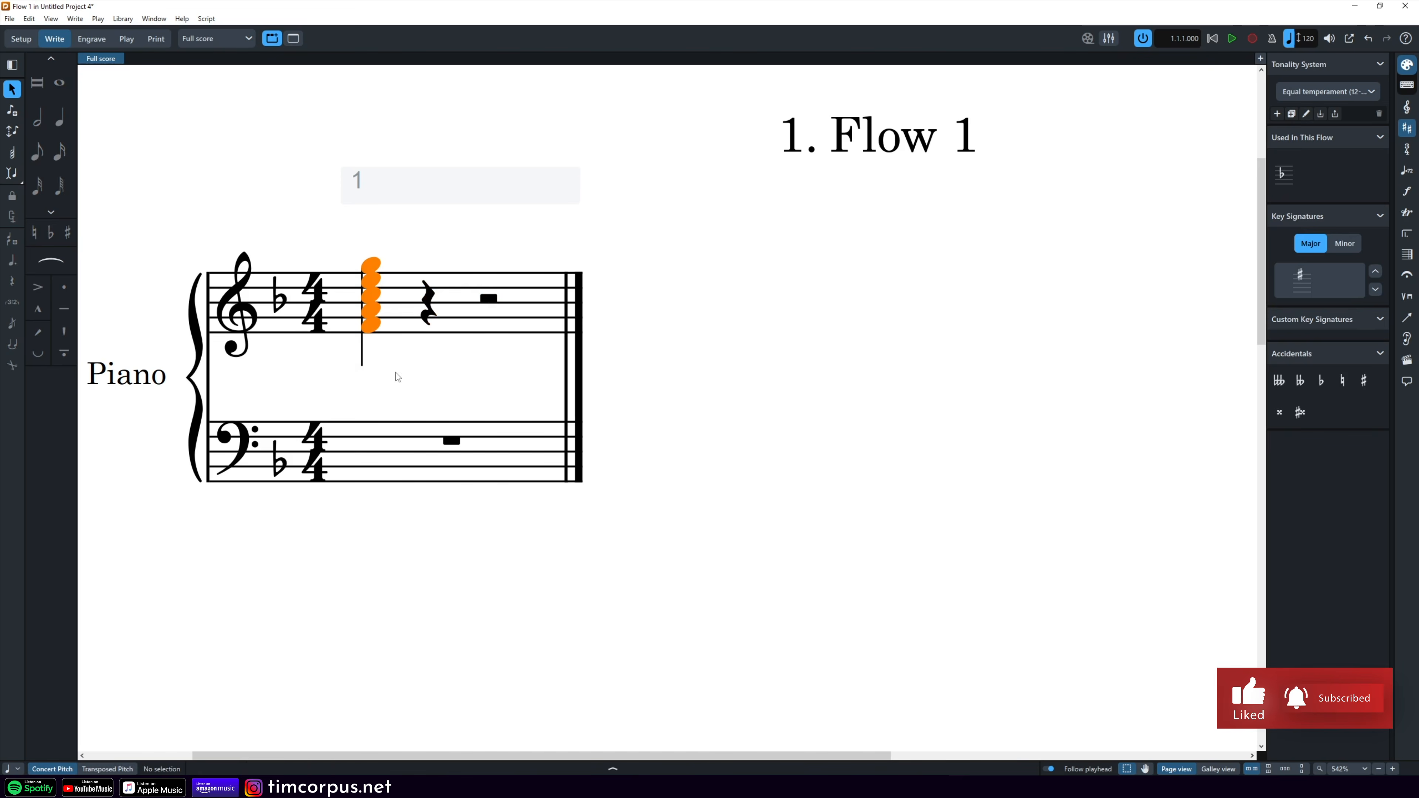
key("shift+alt+t")
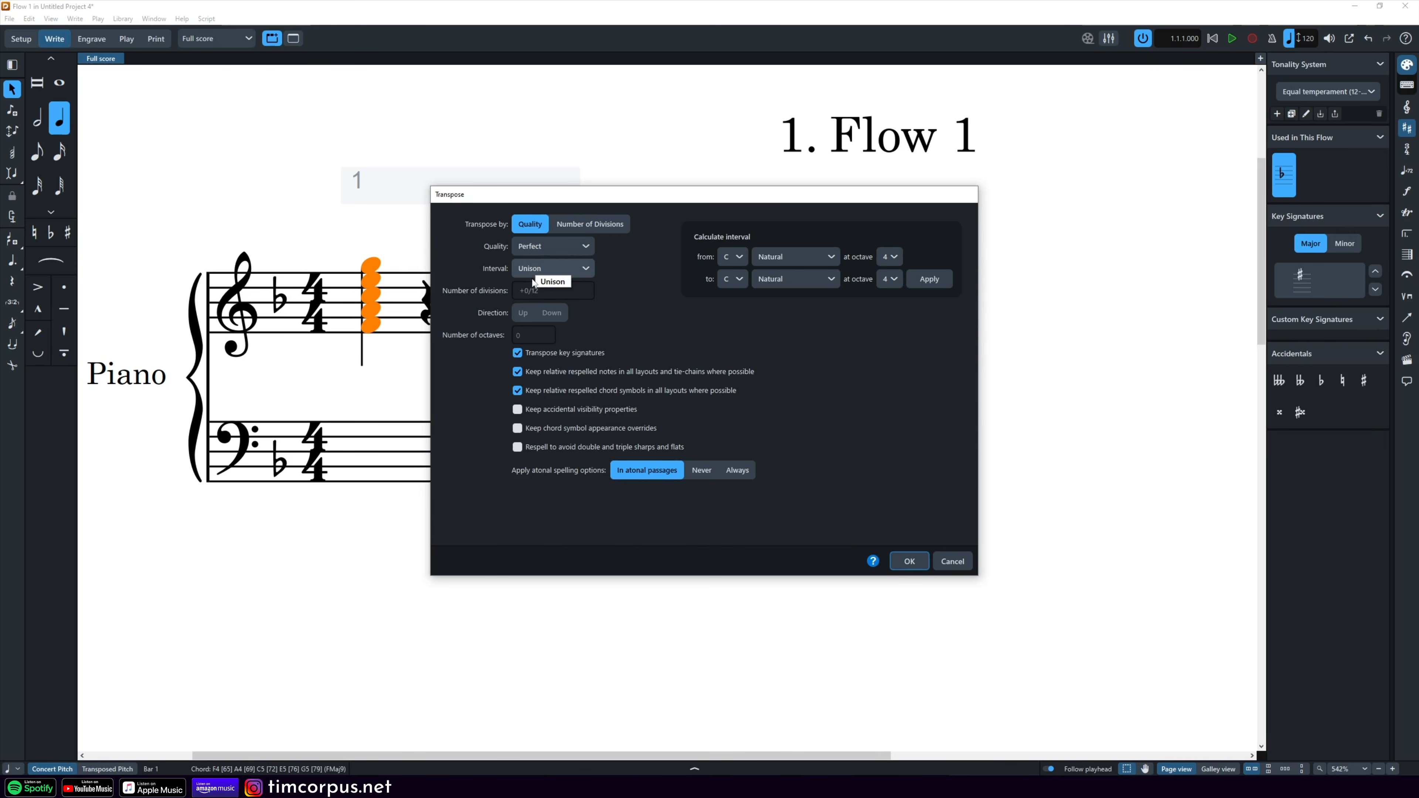
left_click(541, 247)
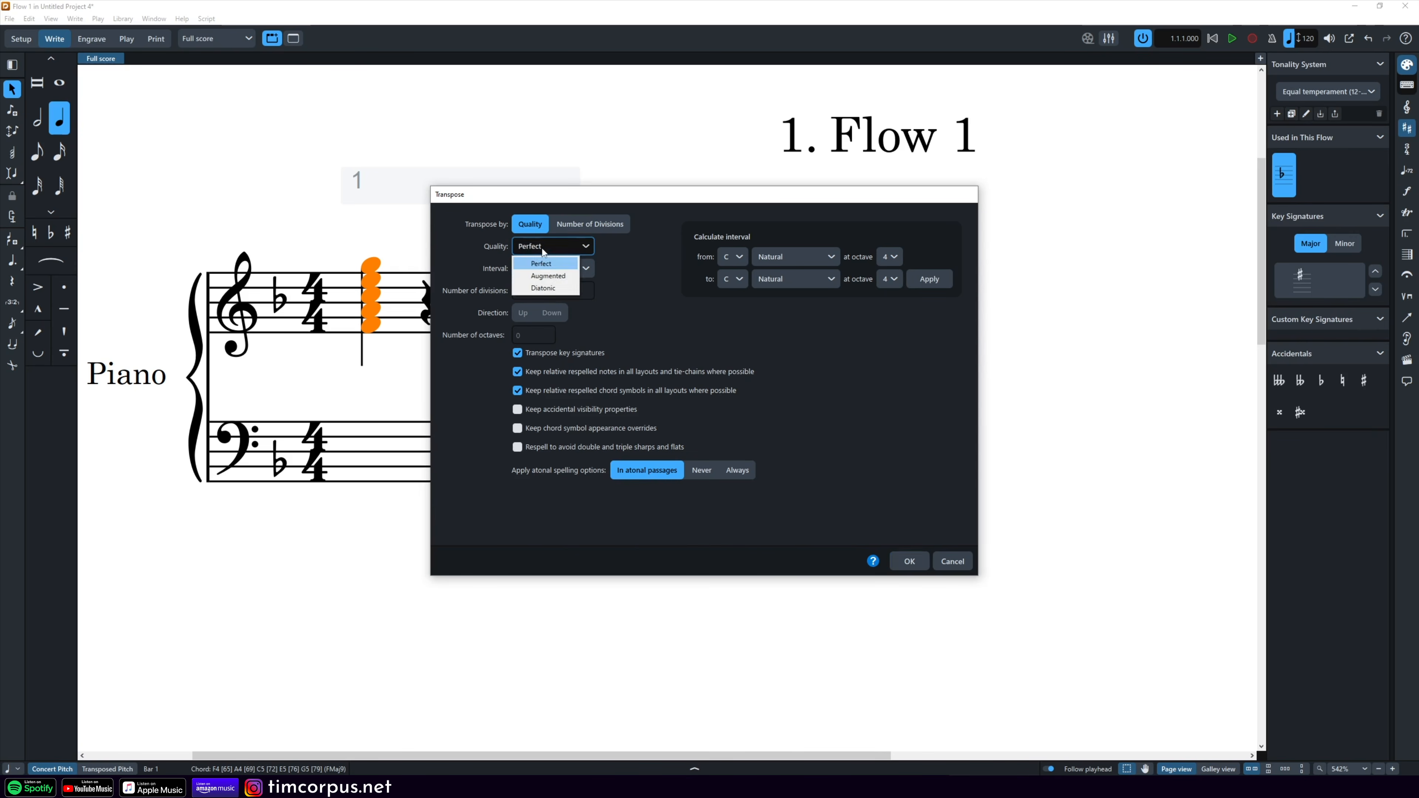
left_click(541, 263)
left_click(538, 269)
left_click(547, 311)
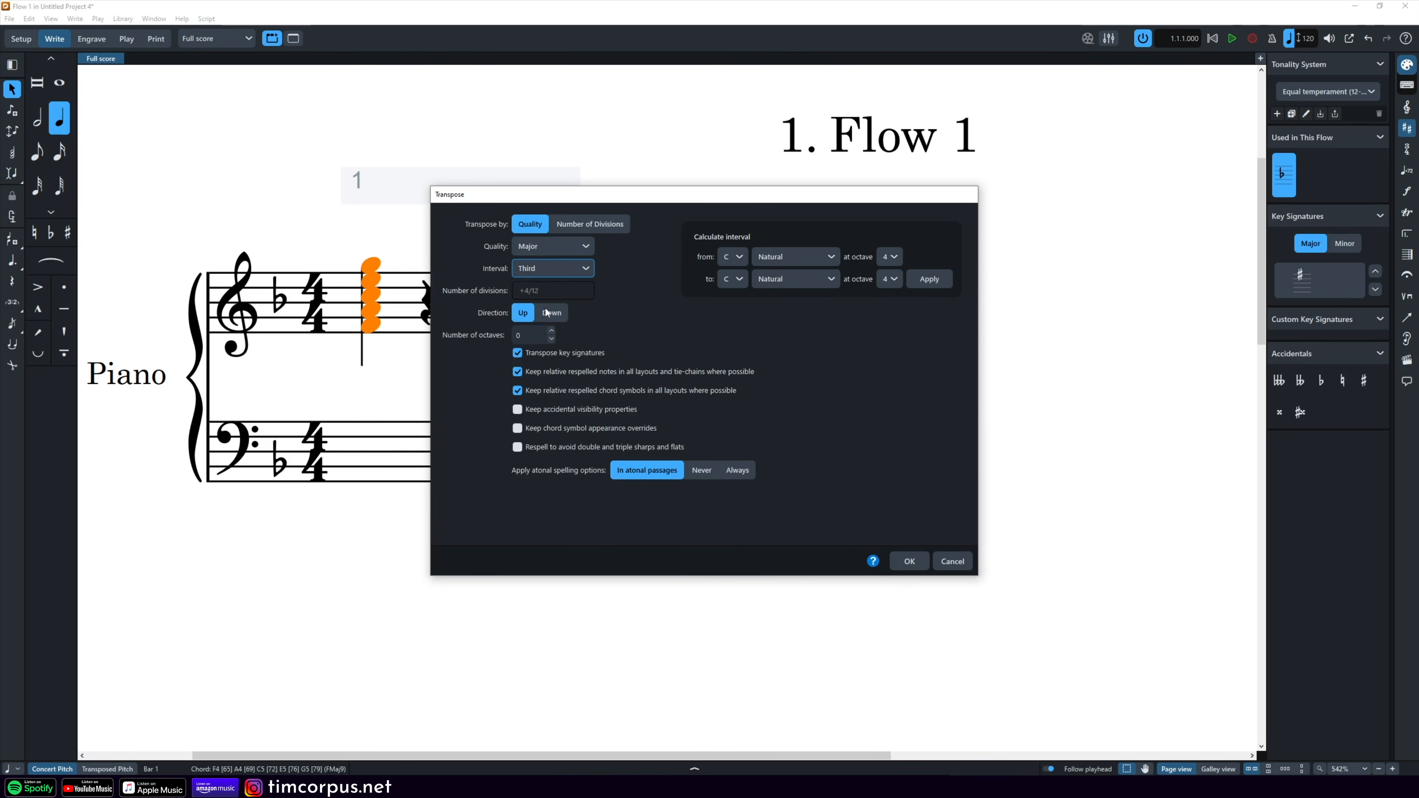
left_click(547, 313)
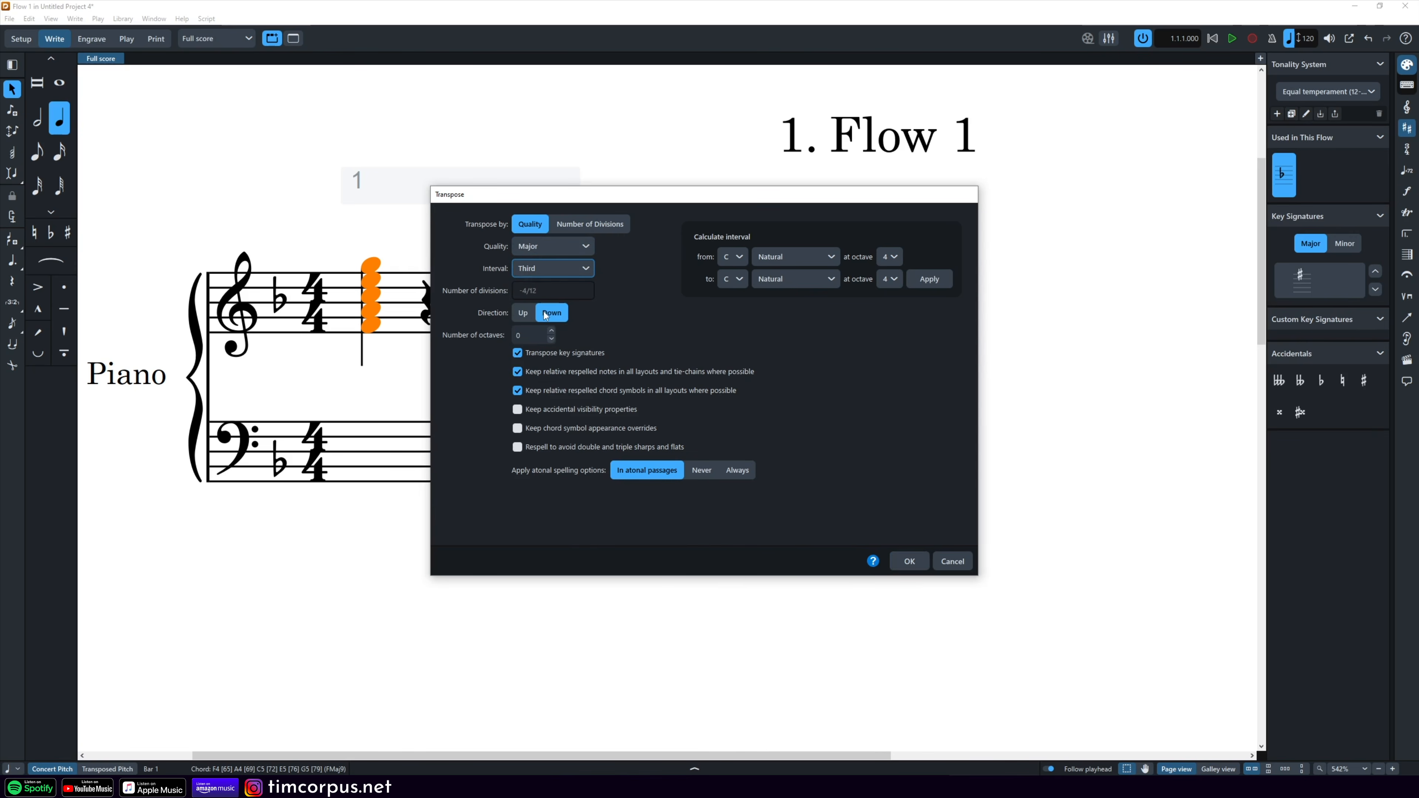
left_click(909, 561)
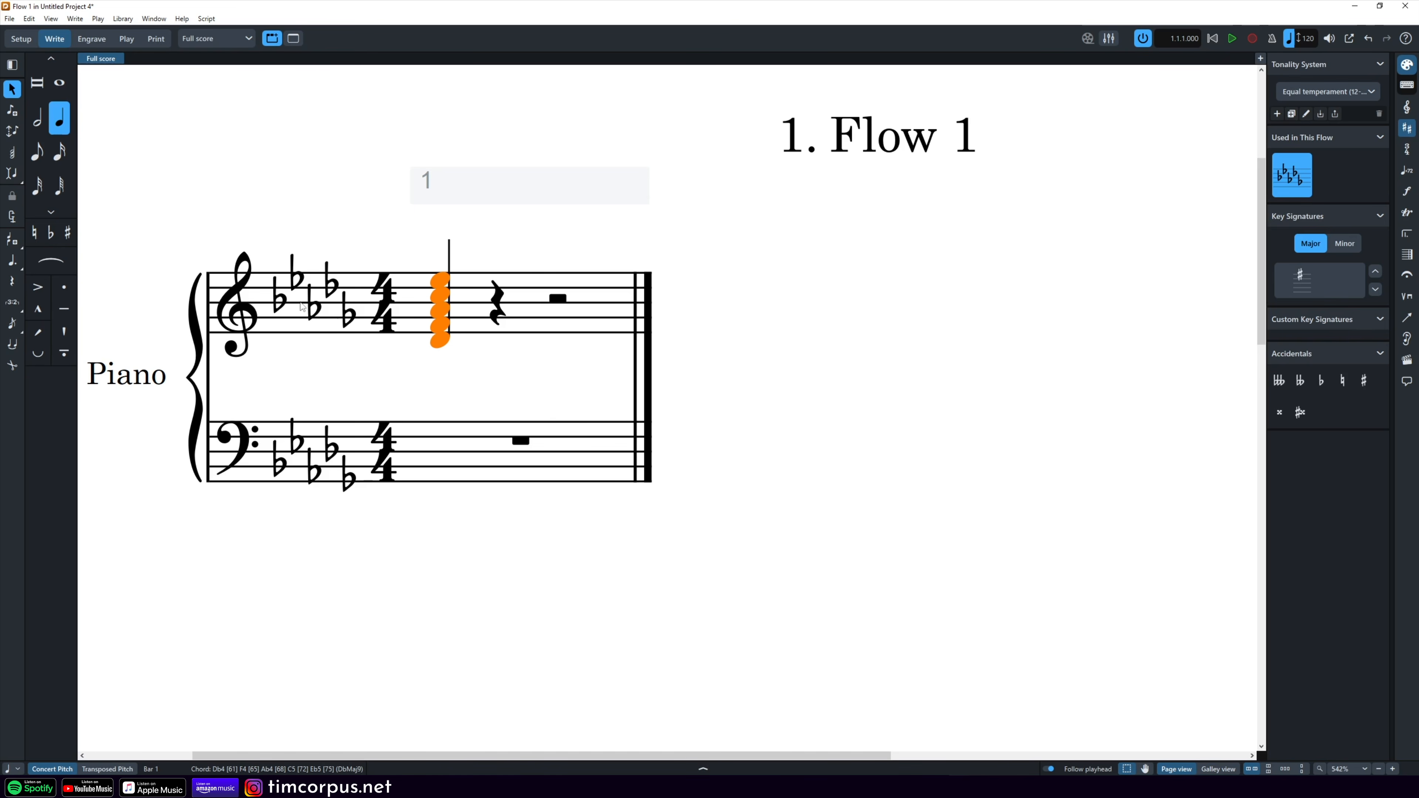
left_click(586, 387)
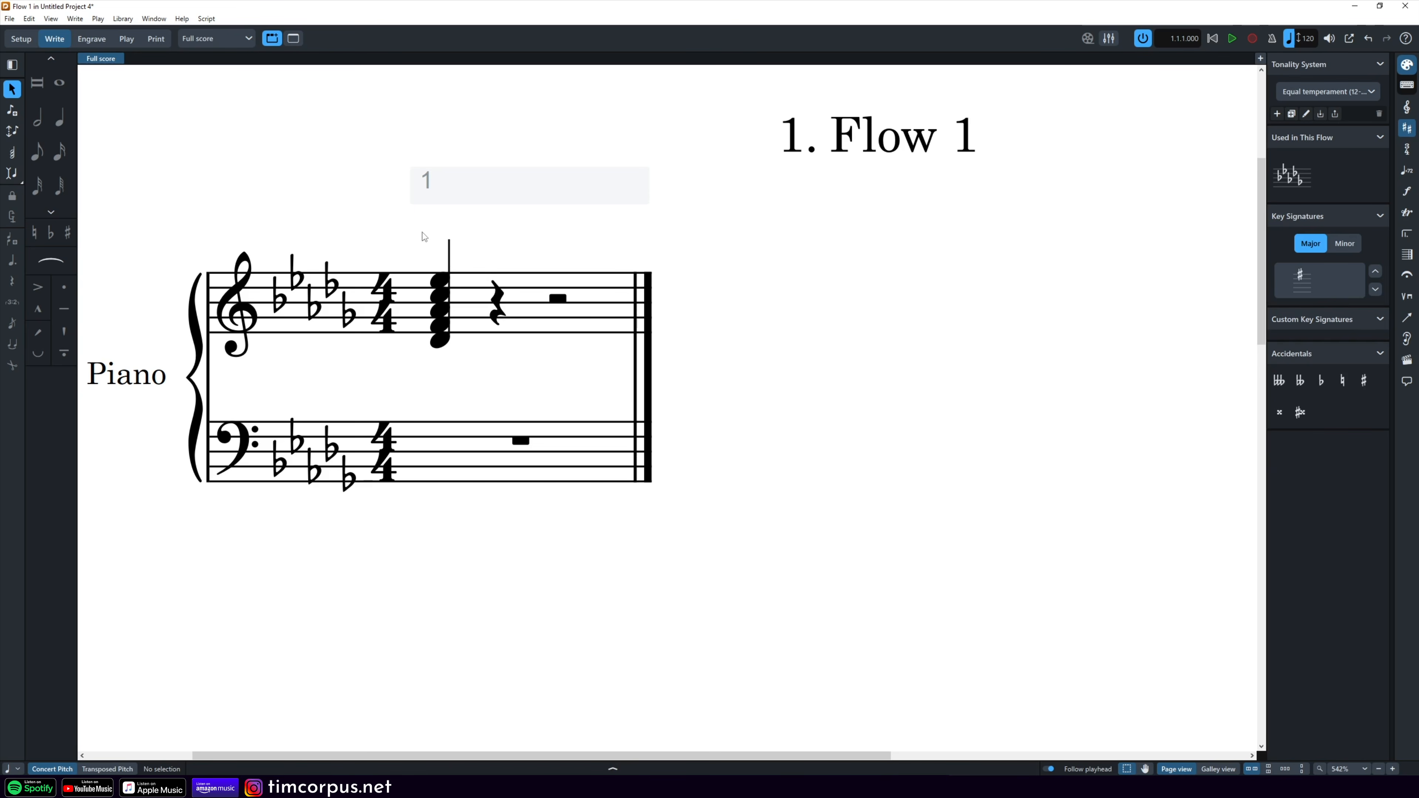
Step: Delete the chord in bar 1 and change the key signature at the start to C major
left_click_drag(401, 216, 478, 409)
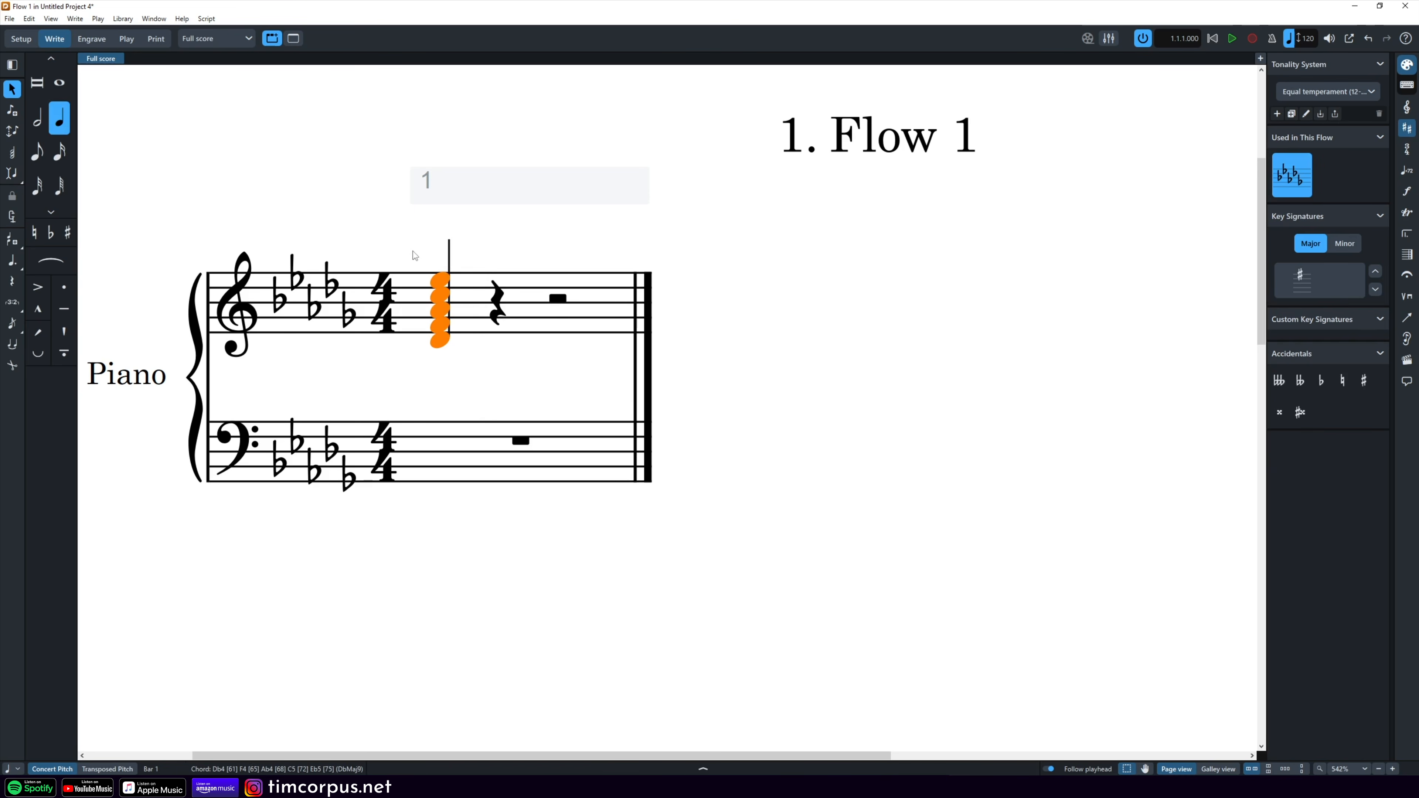
key("Delete")
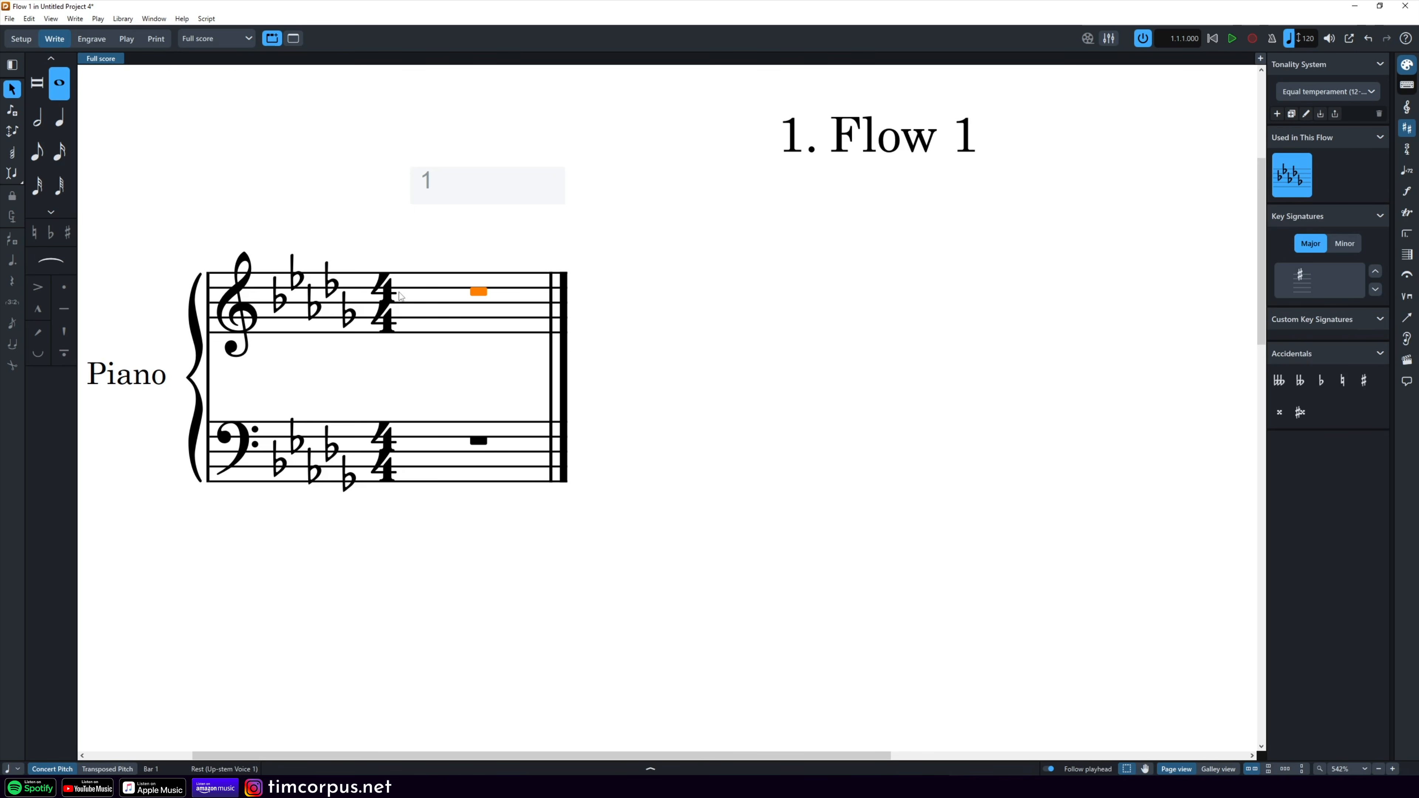
left_click(393, 297)
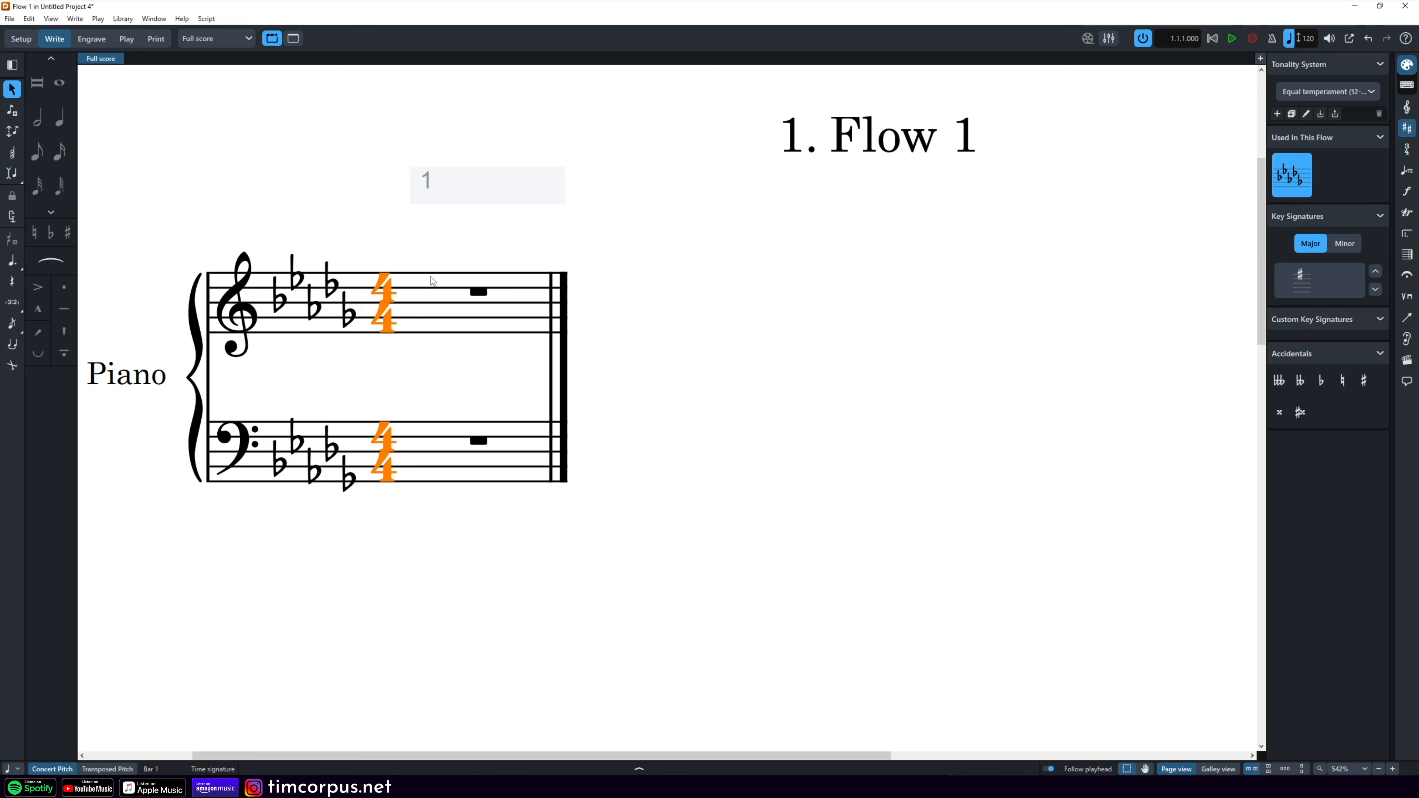
key("shift+k")
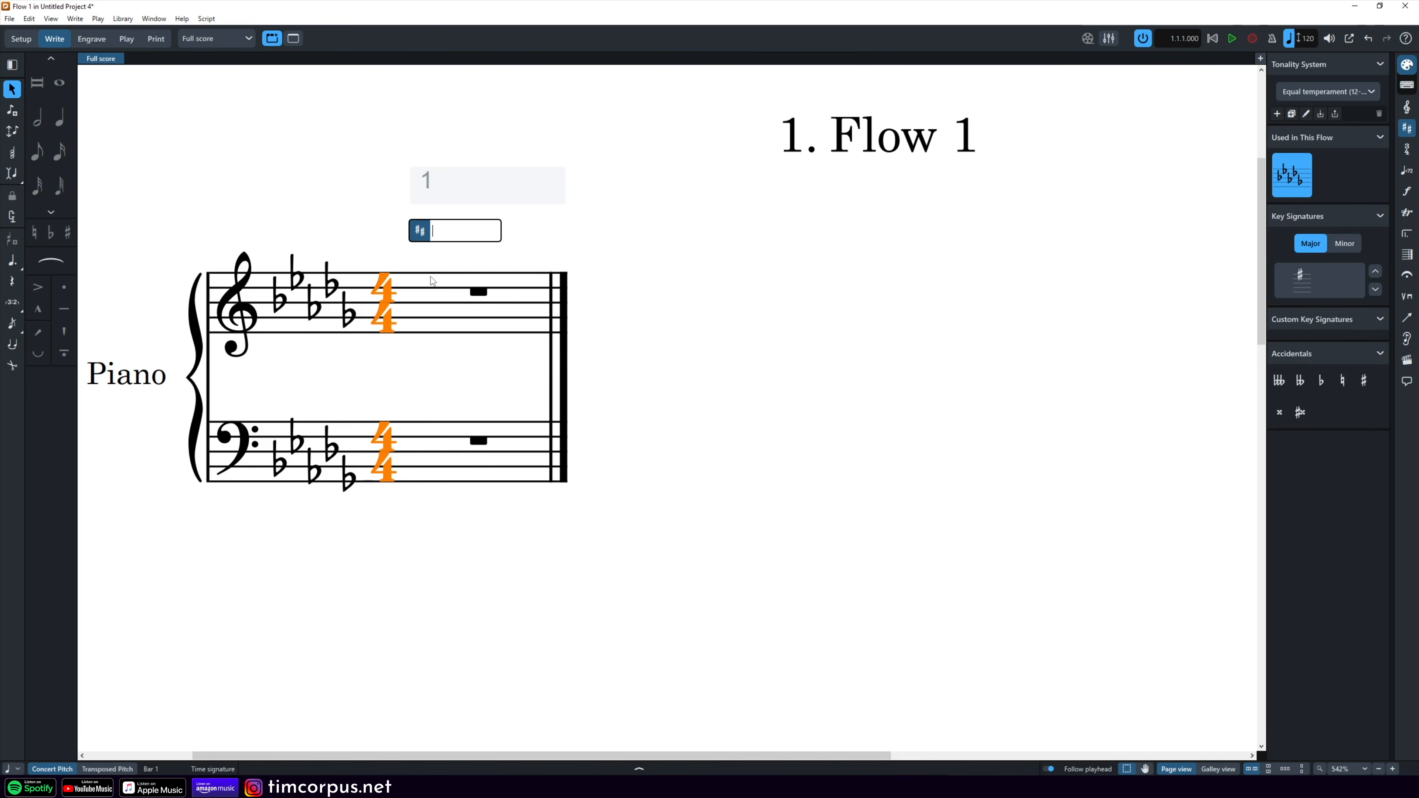
type("c")
key("Return")
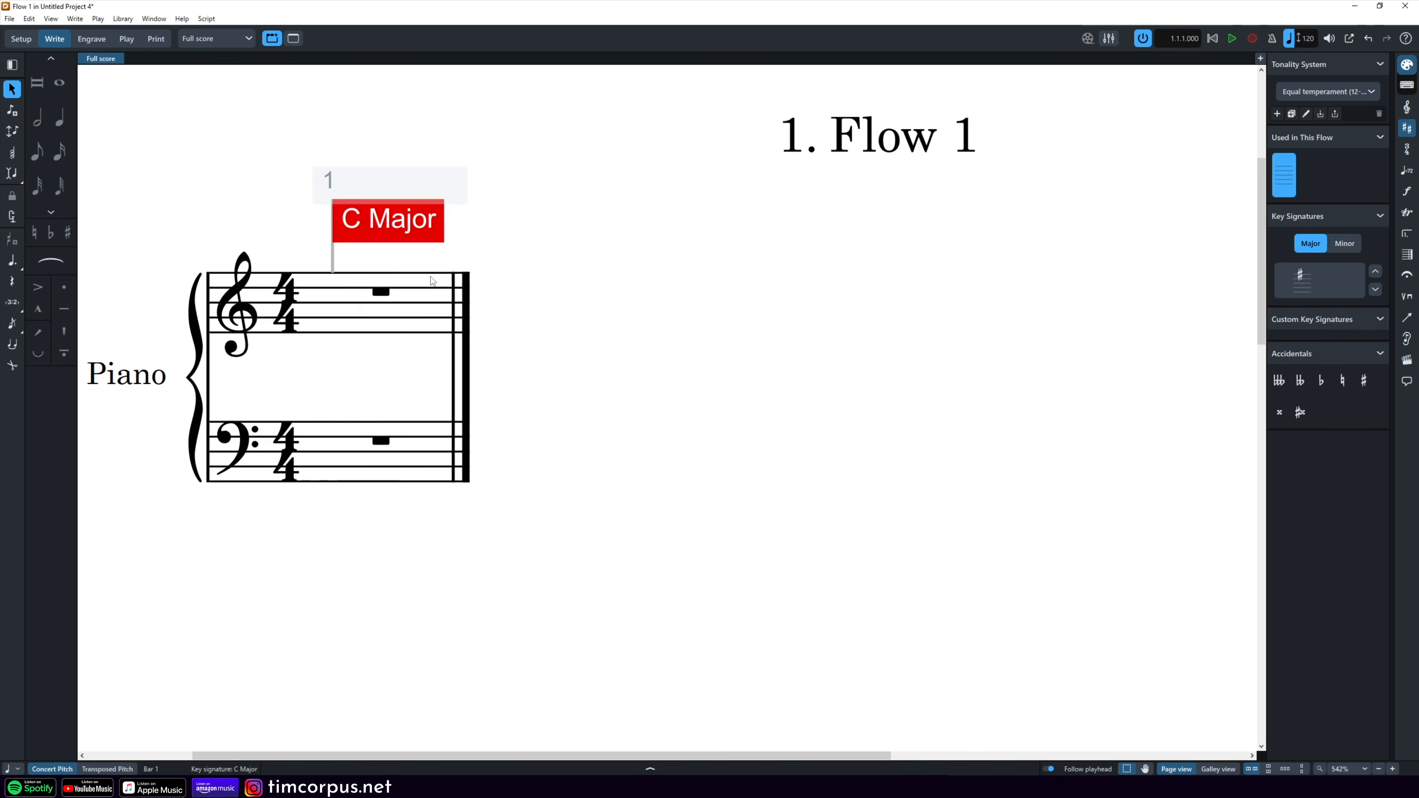
key("Escape")
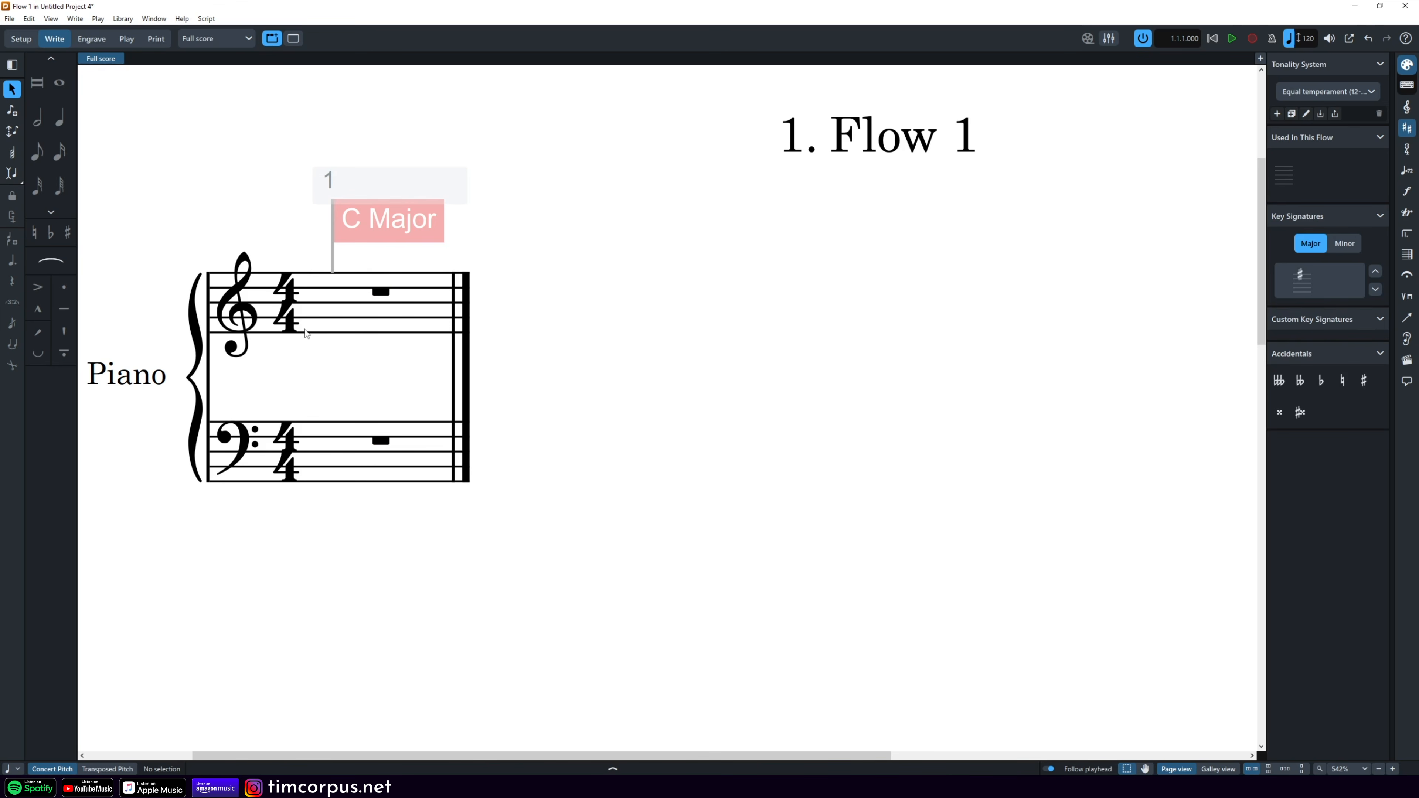
Step: Enter the quarter notes A, B, C, D, E, F and G in the treble staff from the start of bar 1
double_click(328, 316)
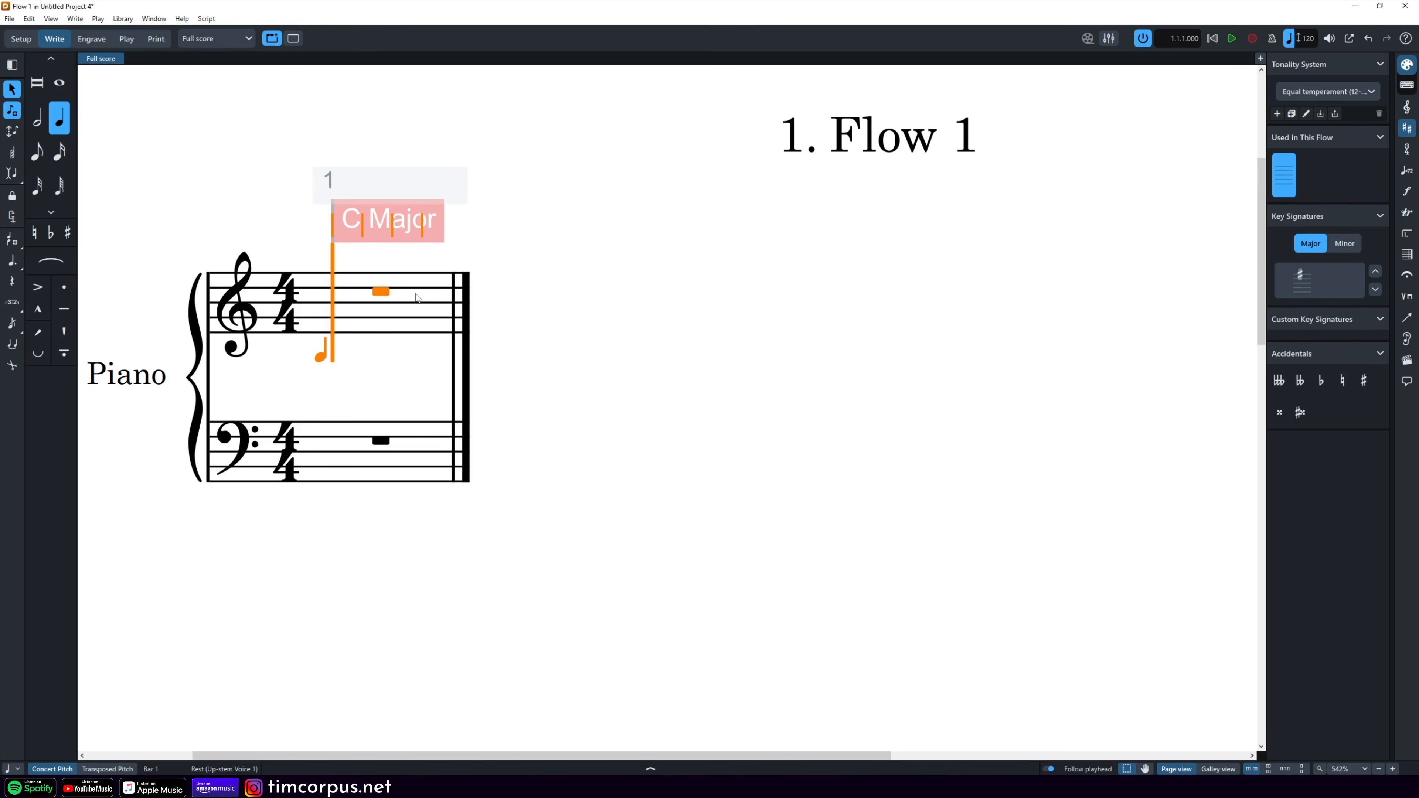
key("a")
key("b")
key("c")
key("d")
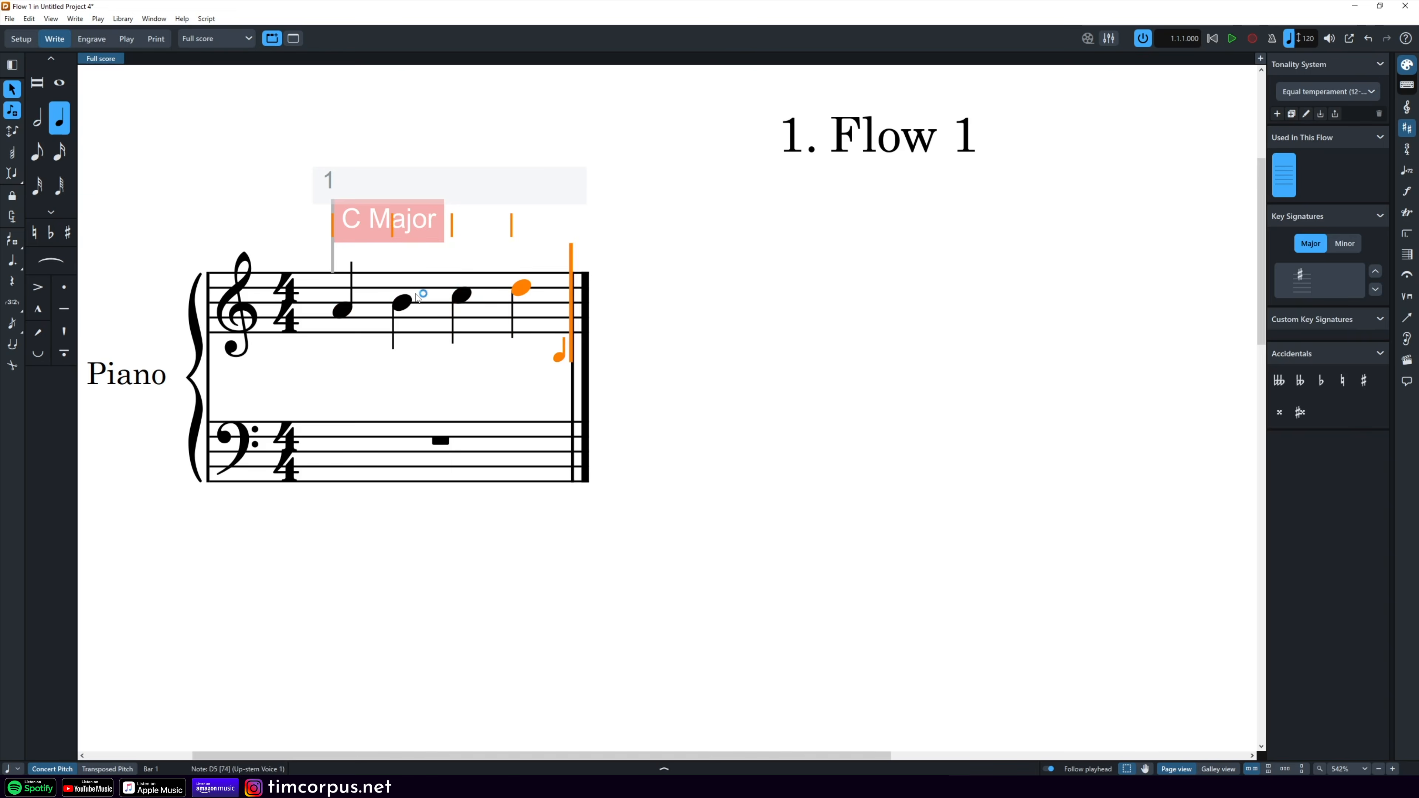
key("e")
key("f")
key("g")
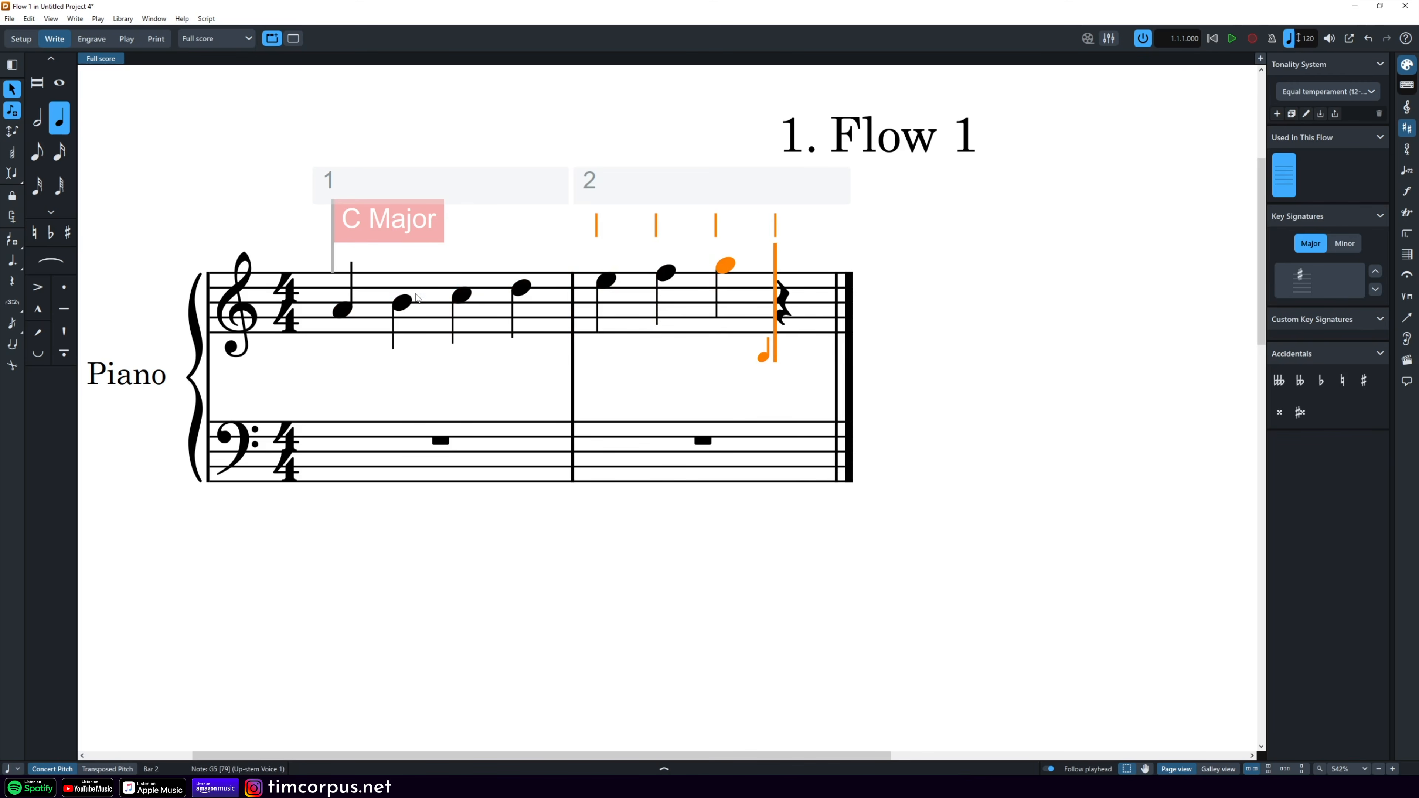
key("Escape")
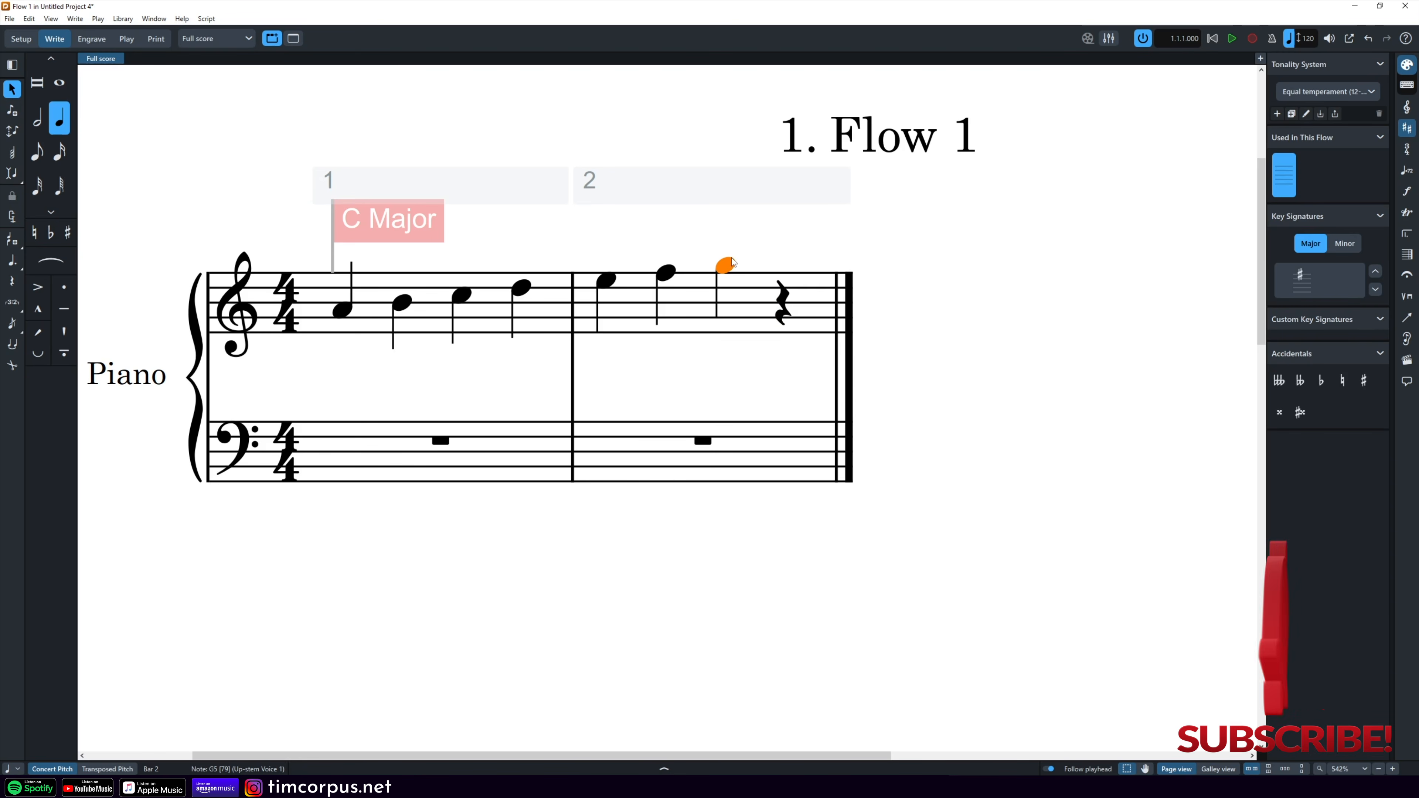
left_click(731, 374)
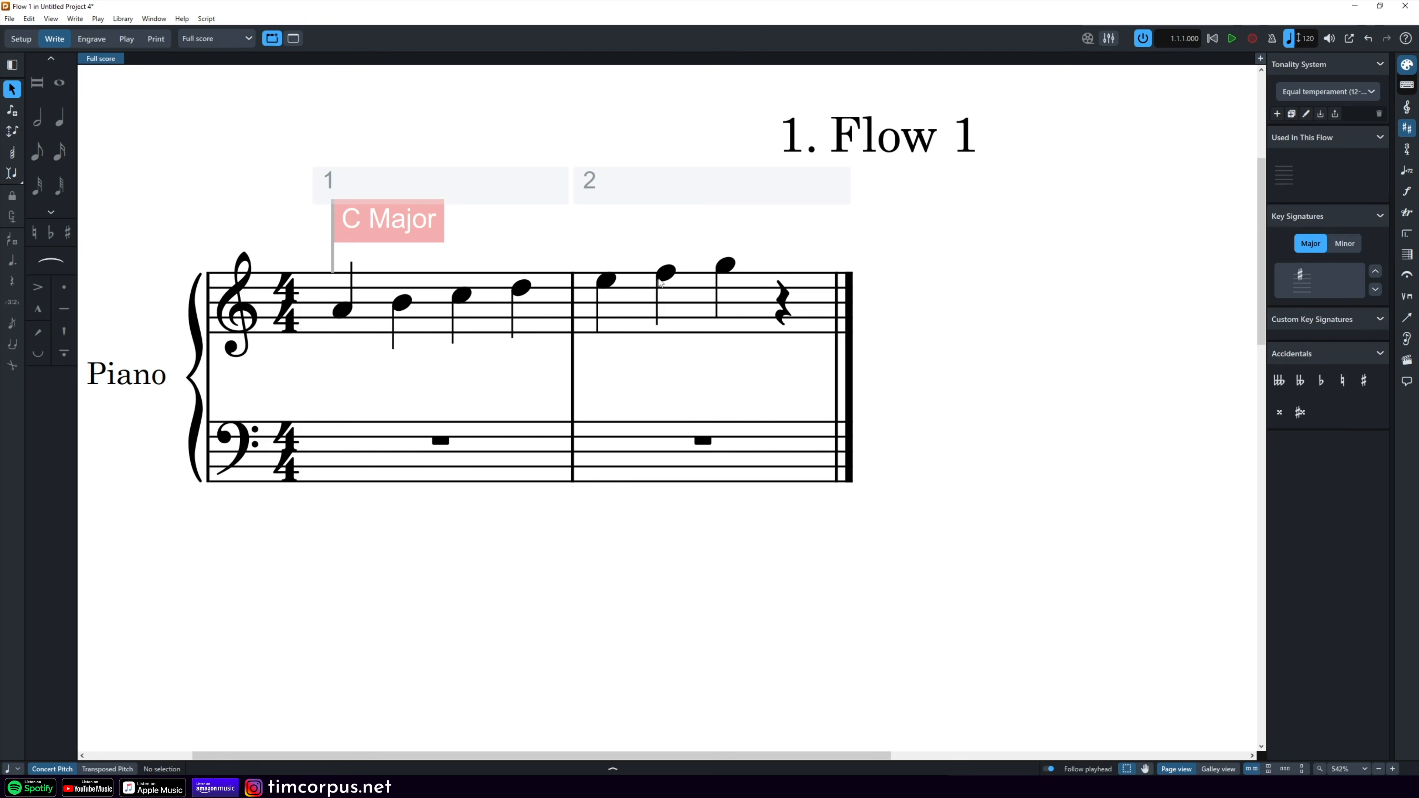
Step: Enter the eighth notes E, F, G, A and B in the treble staff from beat 4 of bar 2
double_click(786, 301)
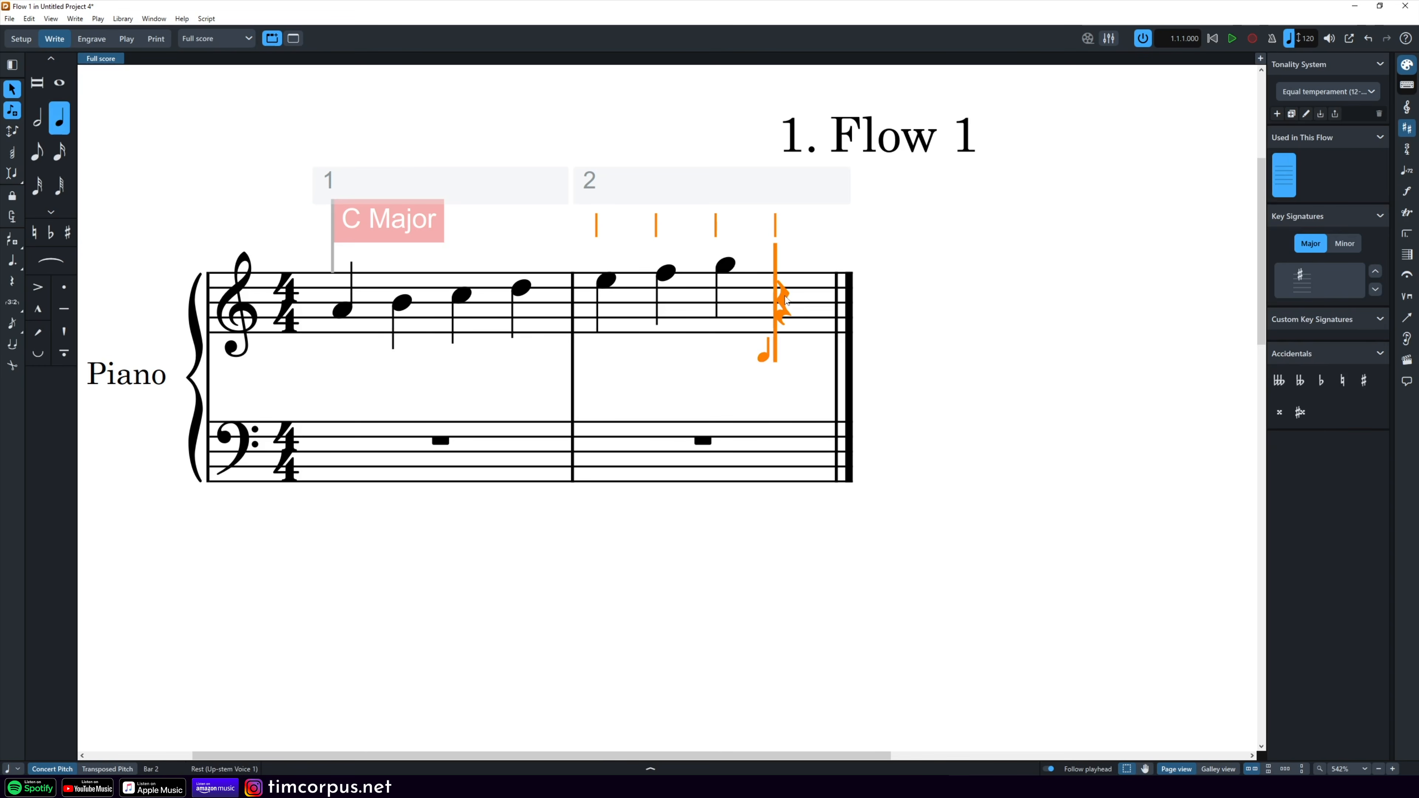
key("5")
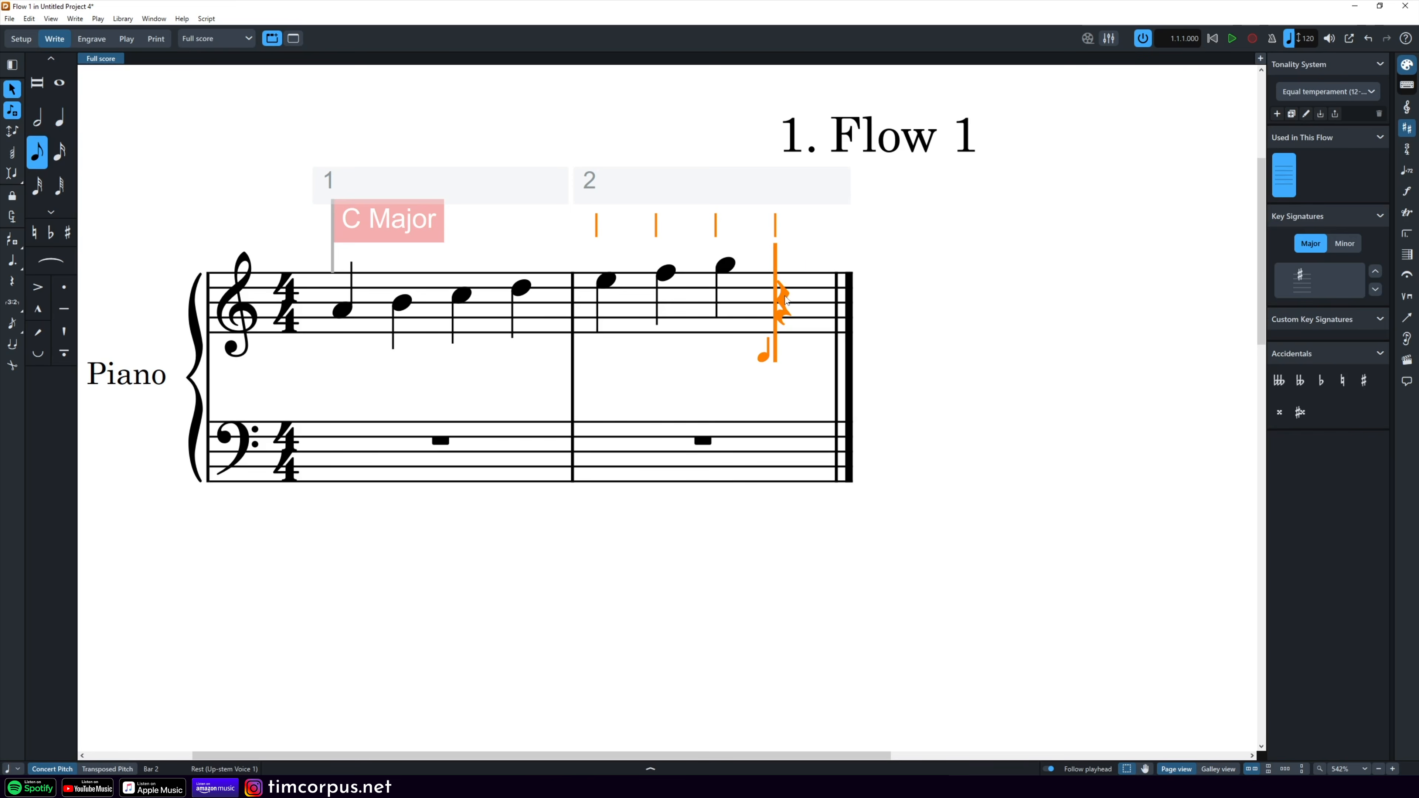
key("e")
key("f")
key("g")
key("a")
key("b")
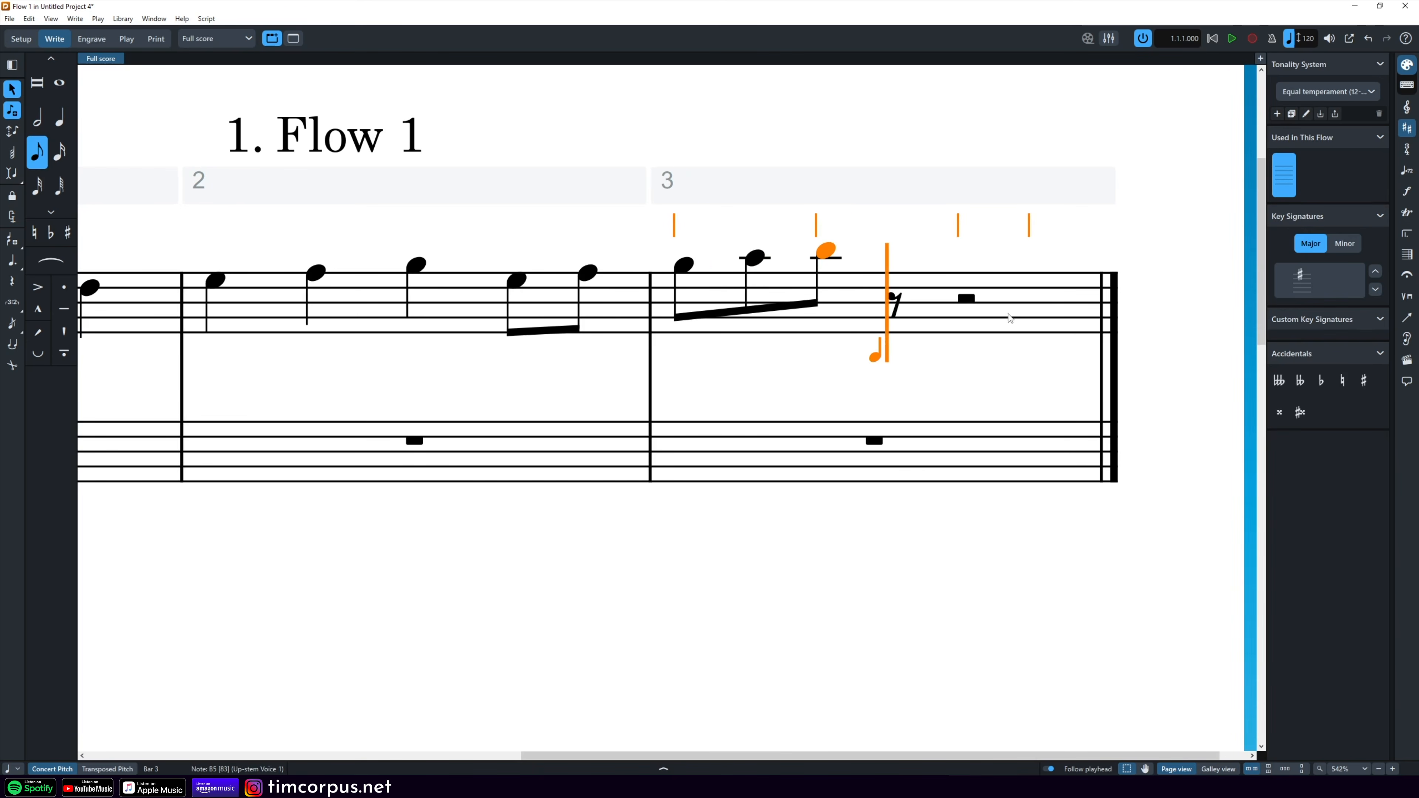
key("Escape")
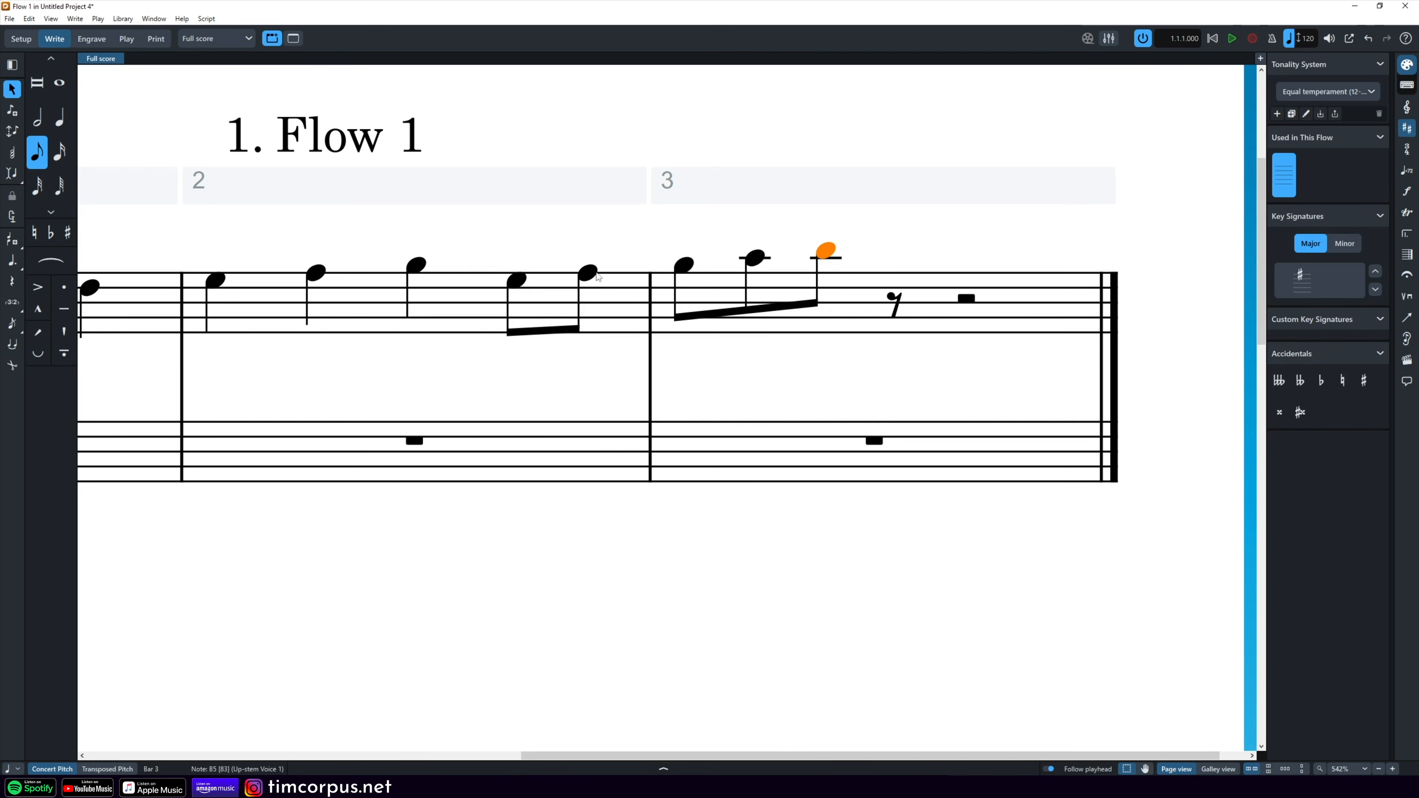
left_click(808, 370)
Step: Insert 10 bars at the end of the flow
scroll(808, 371, "left", 2)
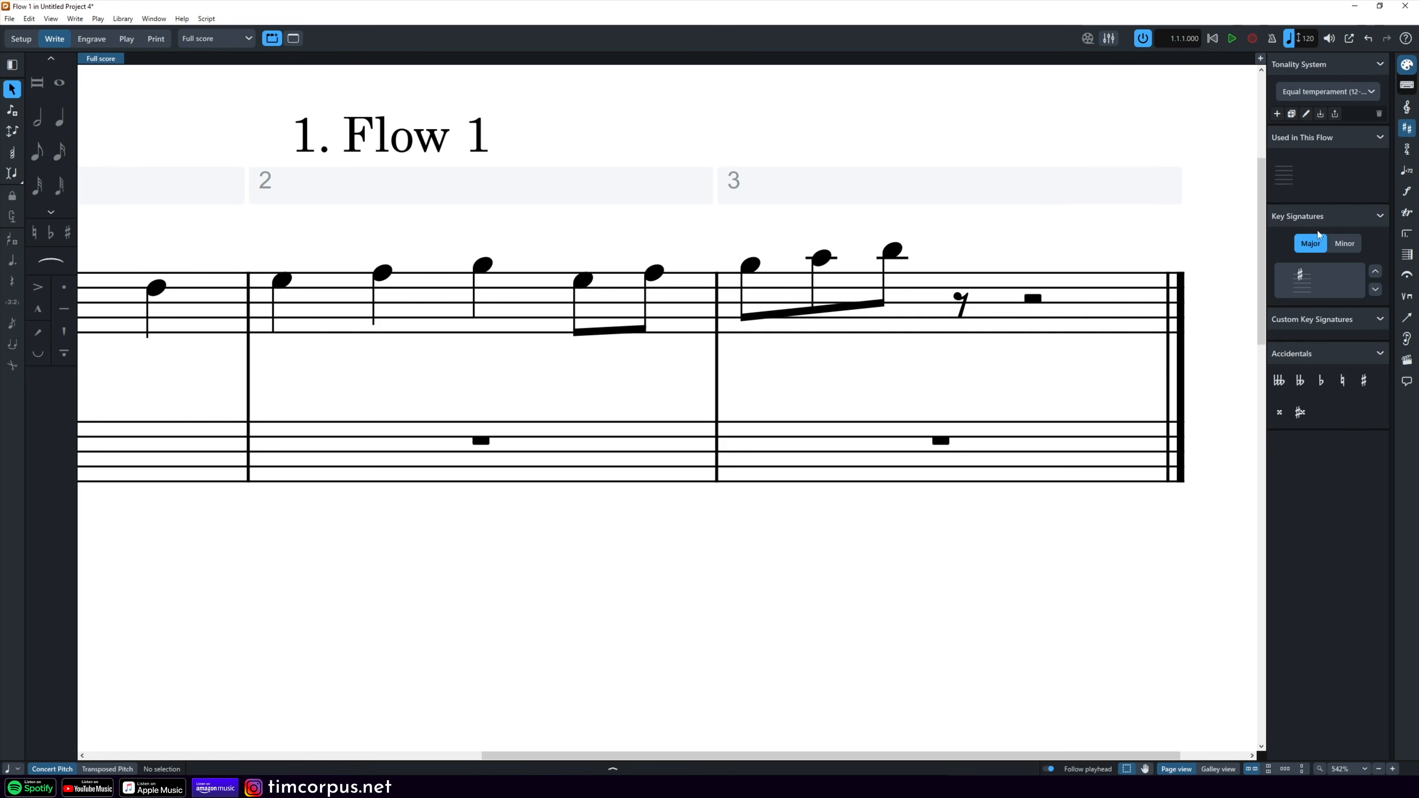
left_click(1406, 255)
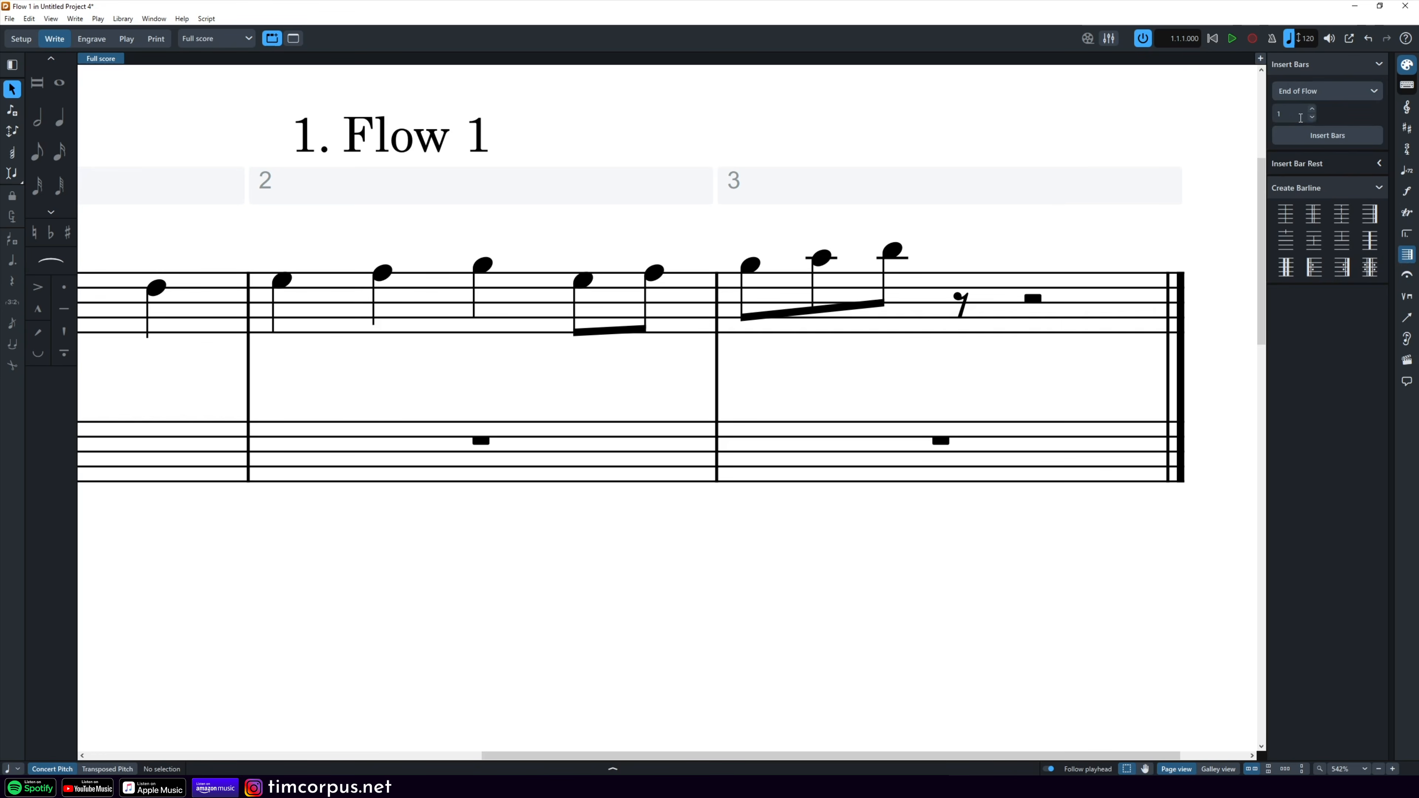
left_click(1296, 114)
type("0")
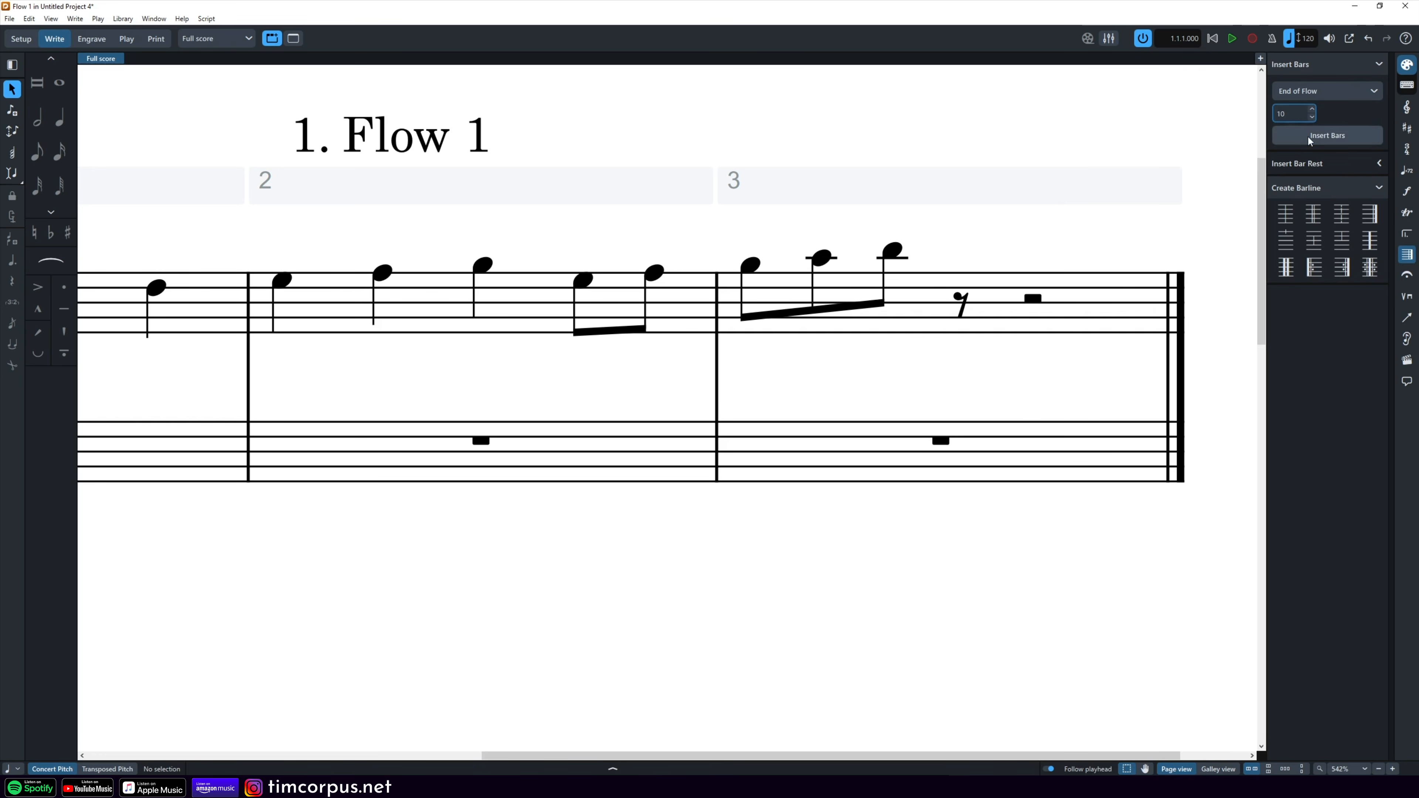
left_click(1325, 136)
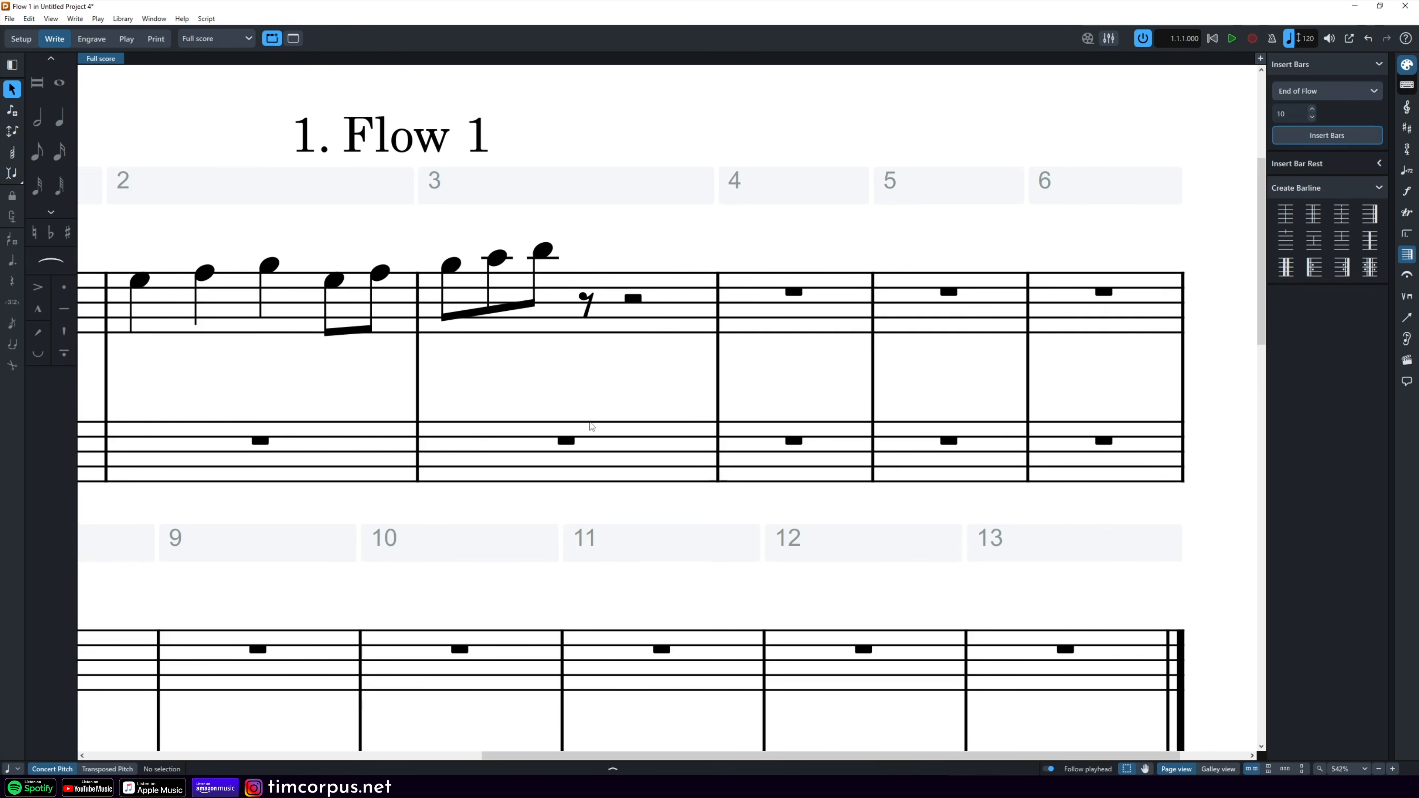
Step: Insert 2 bars at the start of the selection, using the eighth note F at the end of bar 2
scroll(590, 423, "down", 3)
scroll(589, 423, "down", 5)
scroll(589, 423, "up", 2)
scroll(590, 422, "down", 3)
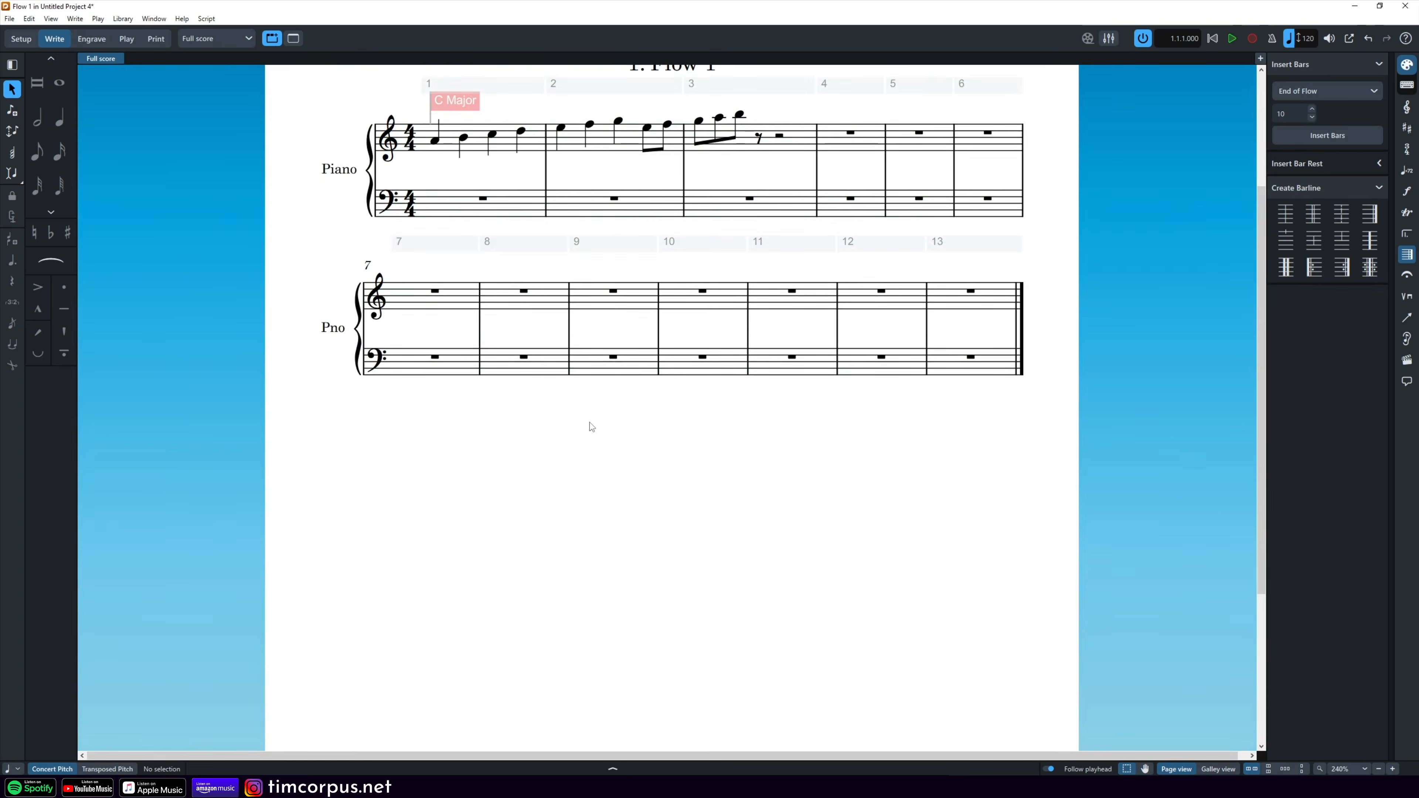
scroll(590, 422, "up", 2)
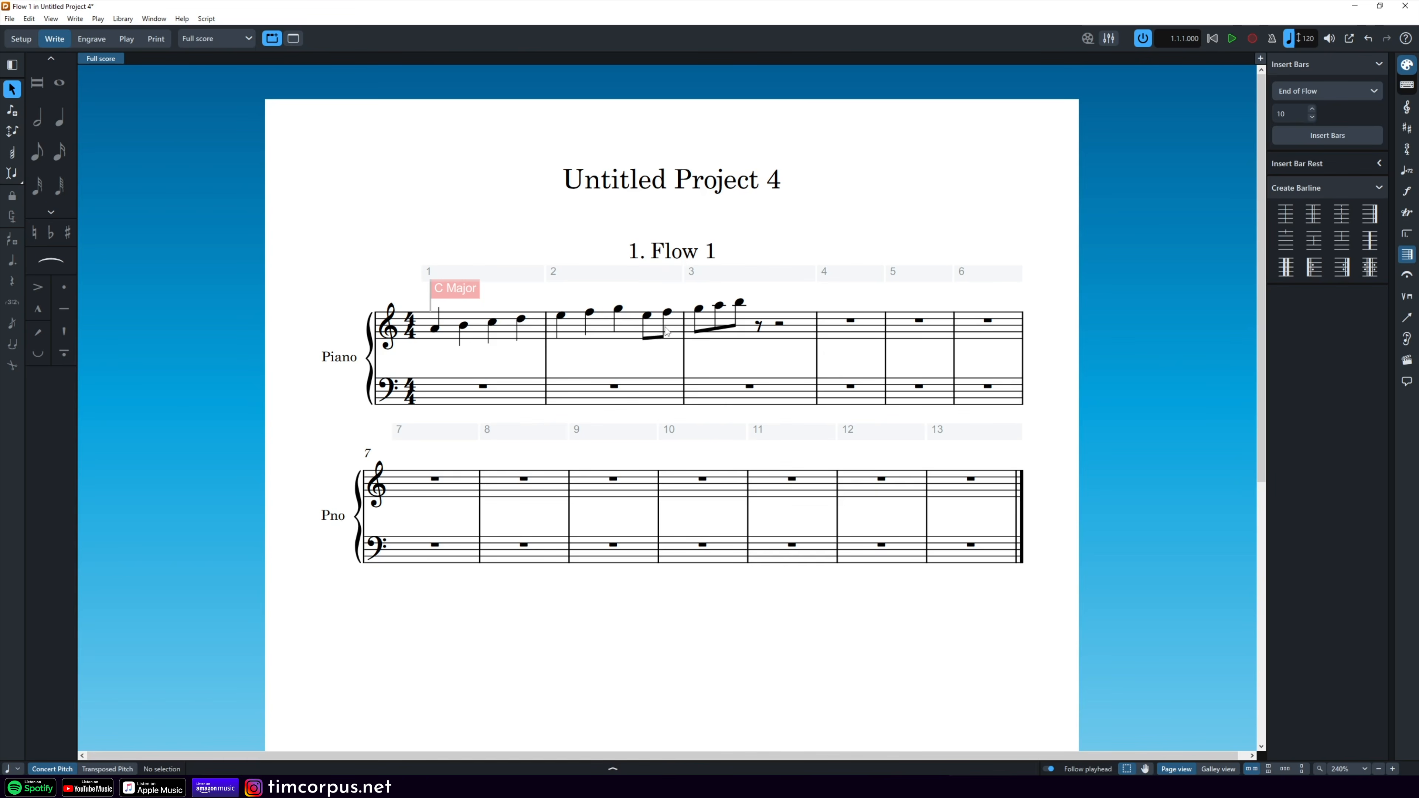
left_click(667, 312)
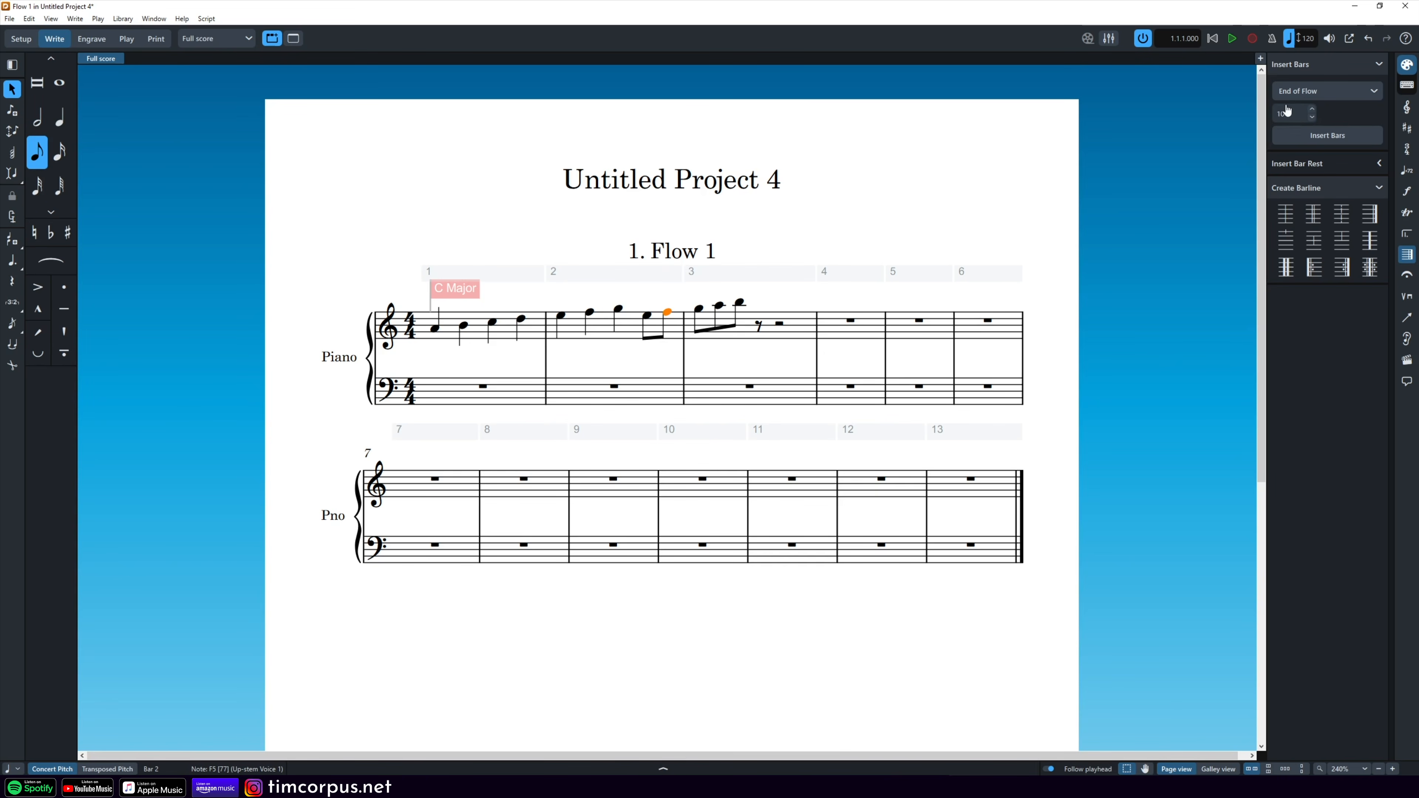
left_click(1321, 93)
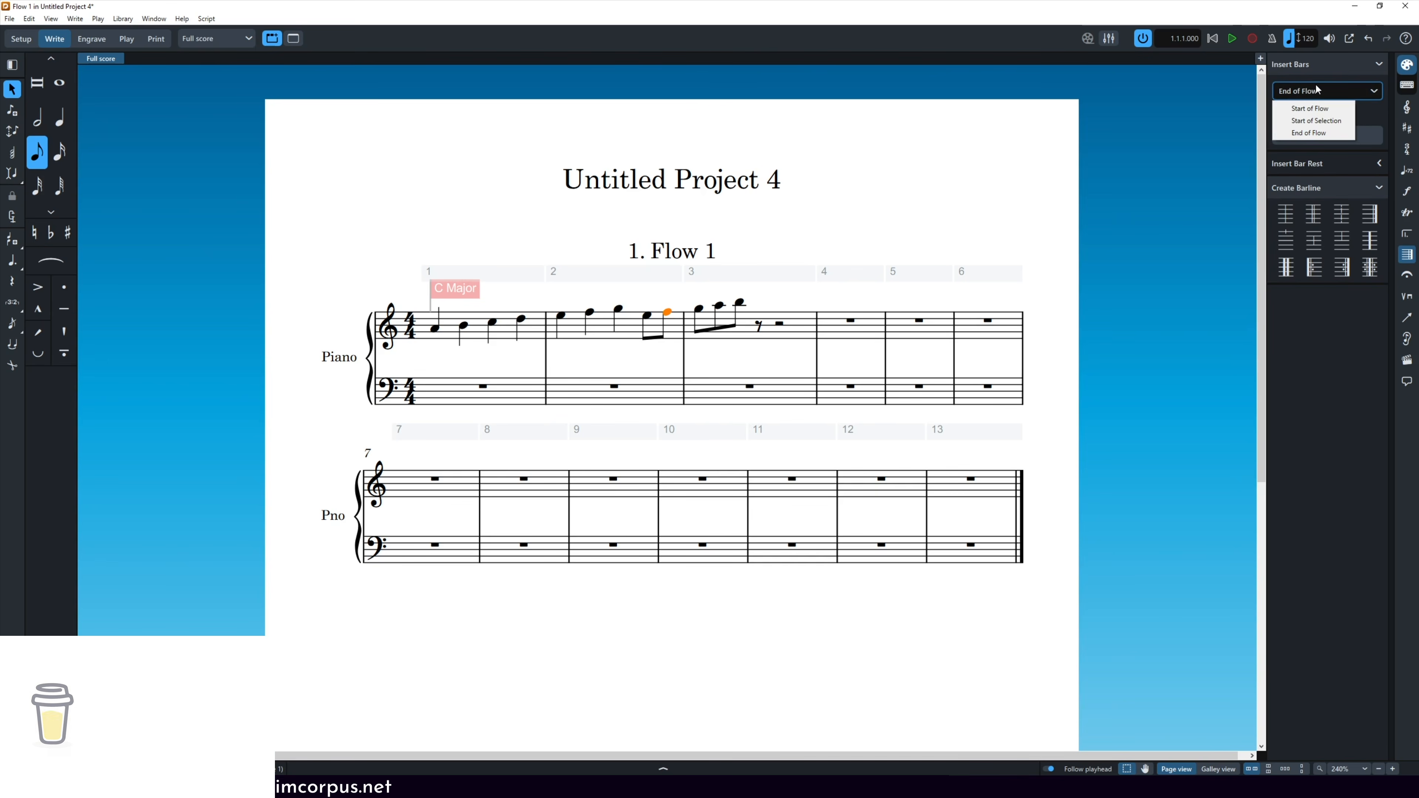
left_click(1322, 123)
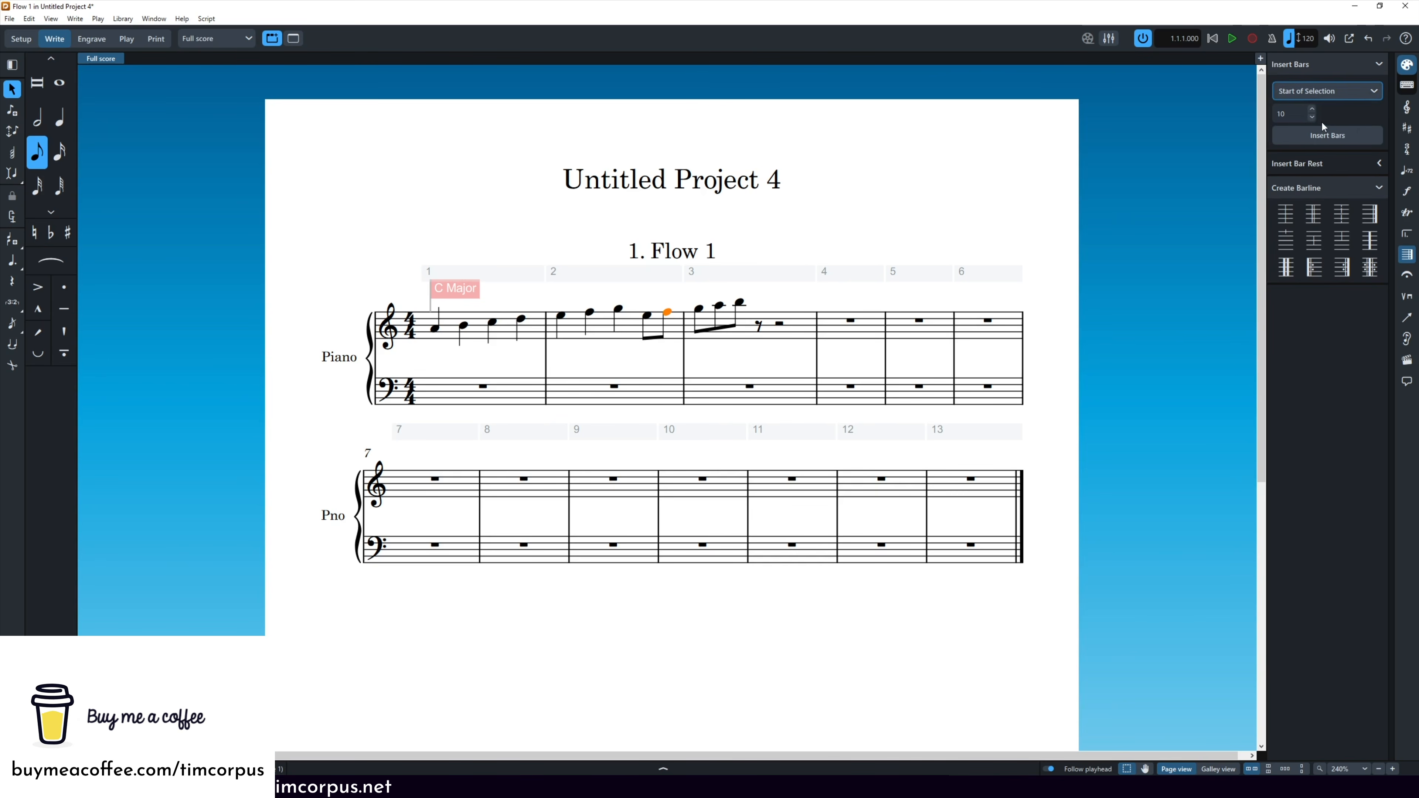
left_click_drag(1291, 114, 1266, 116)
type("2")
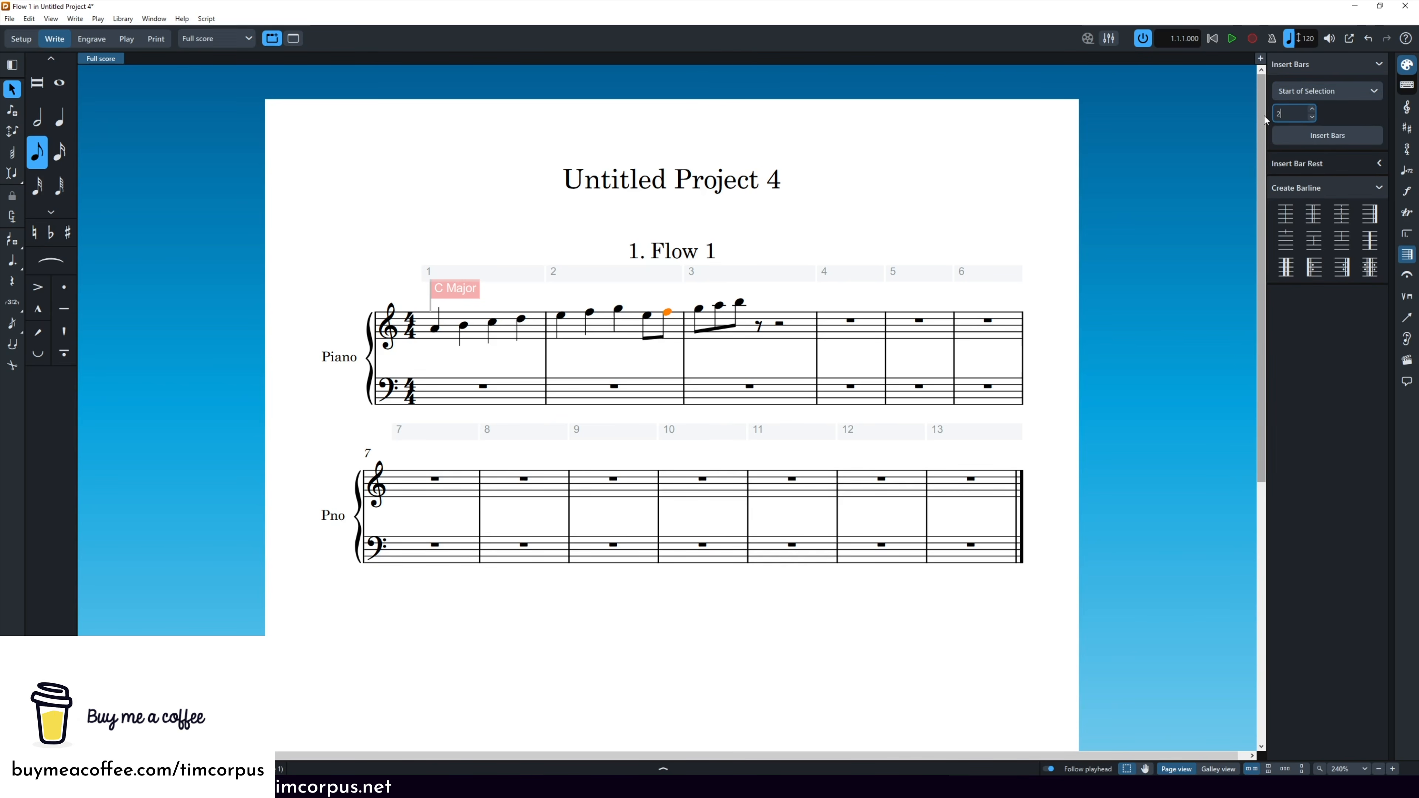
left_click(1305, 141)
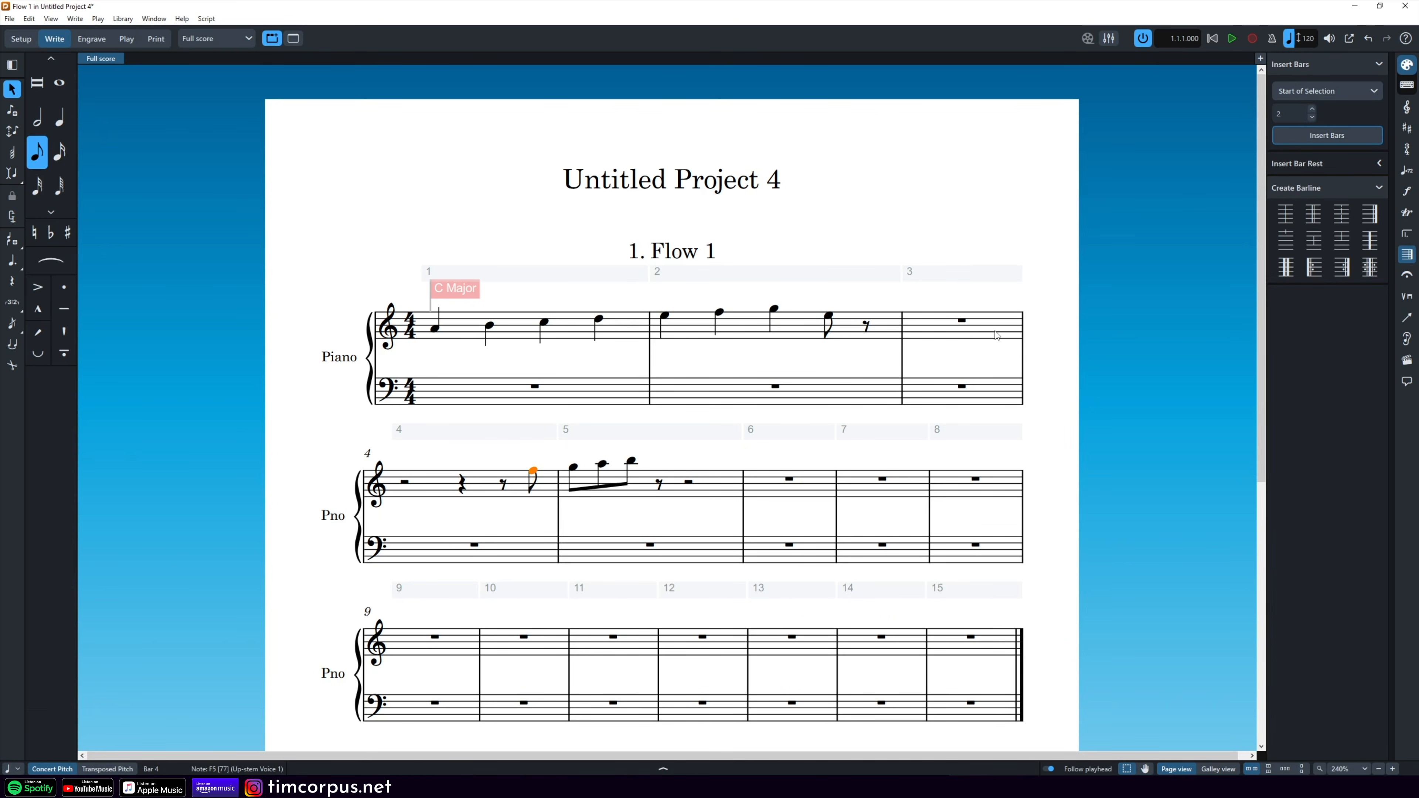
Step: Undo the bar insertion at the note and insert 2 bars at the barline between bars 2 and 3
key("ctrl+z")
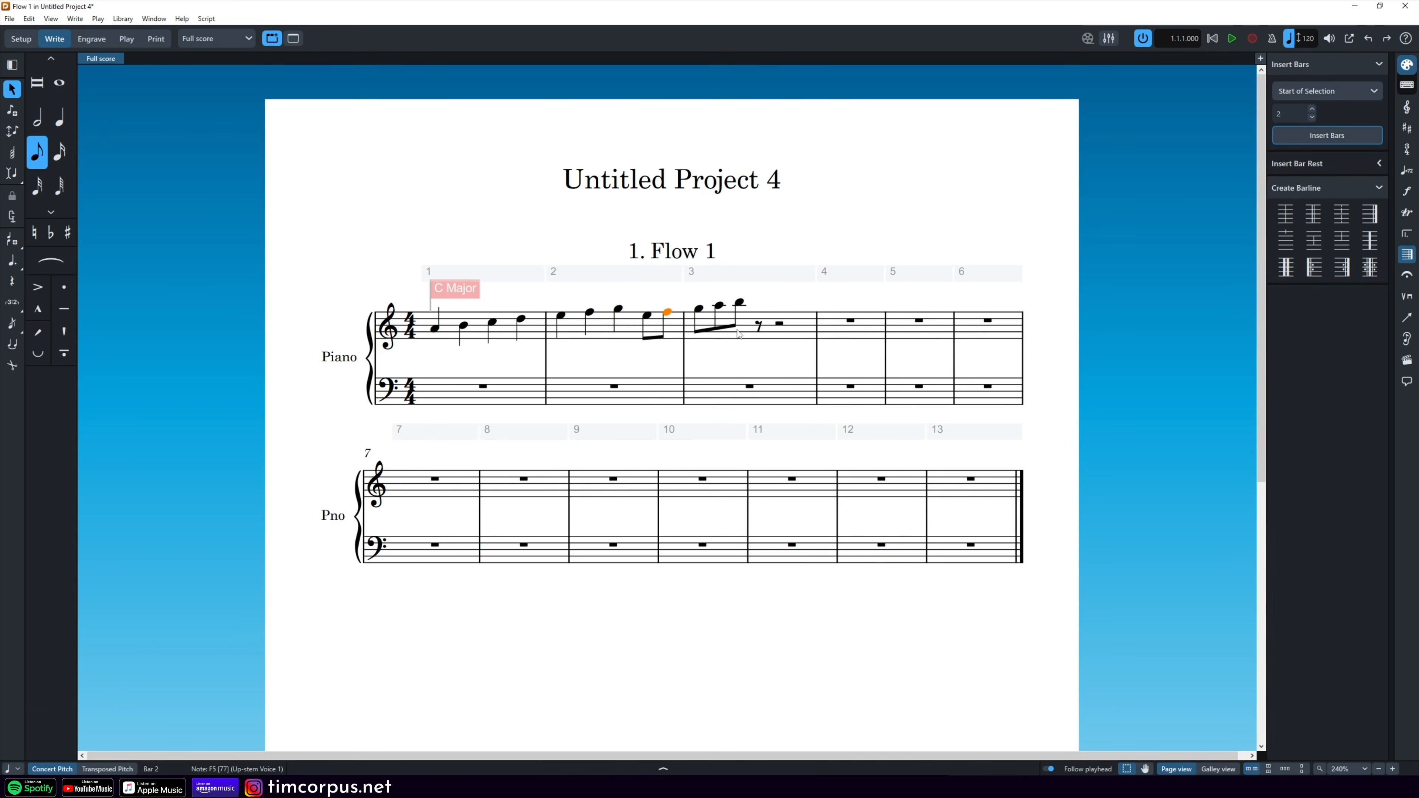
left_click(685, 330)
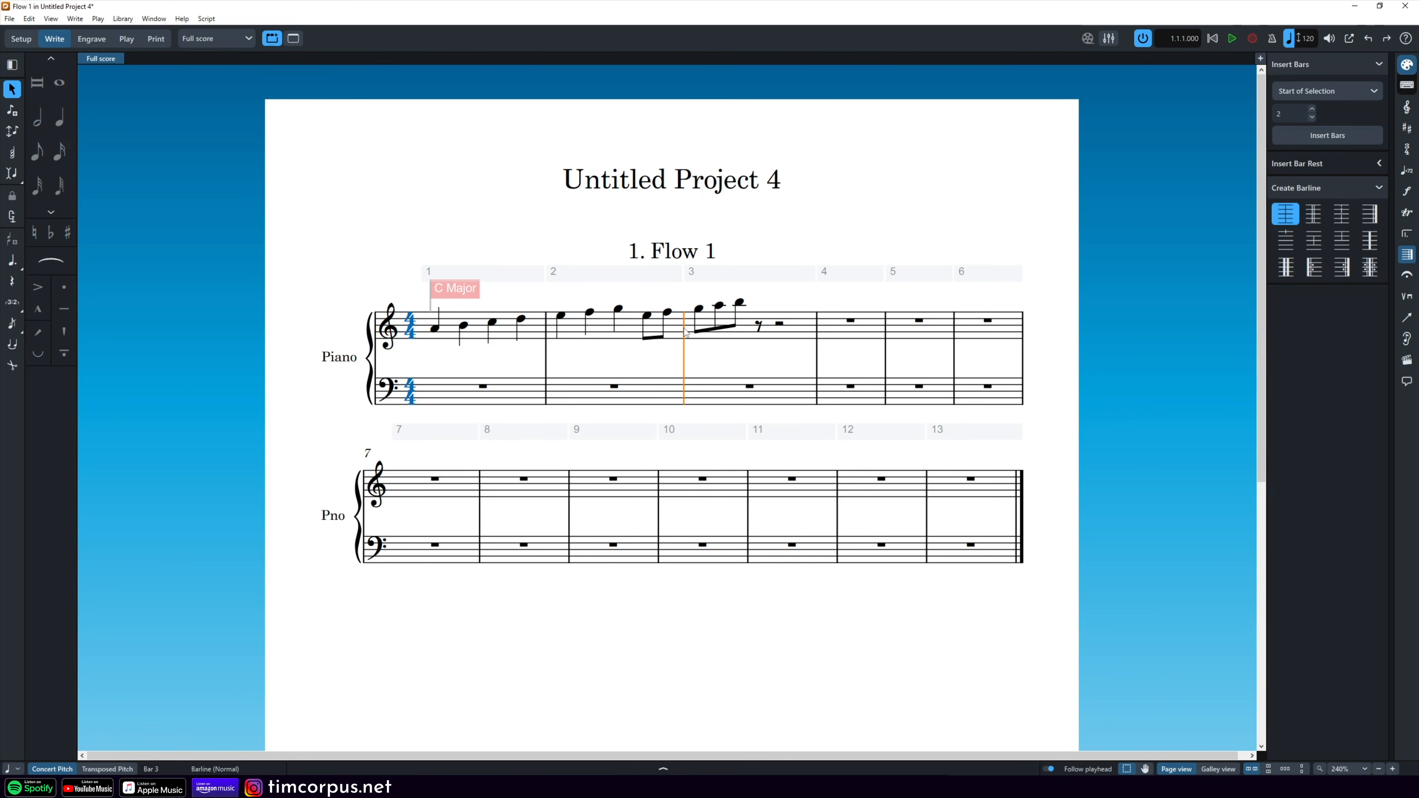
left_click(1280, 138)
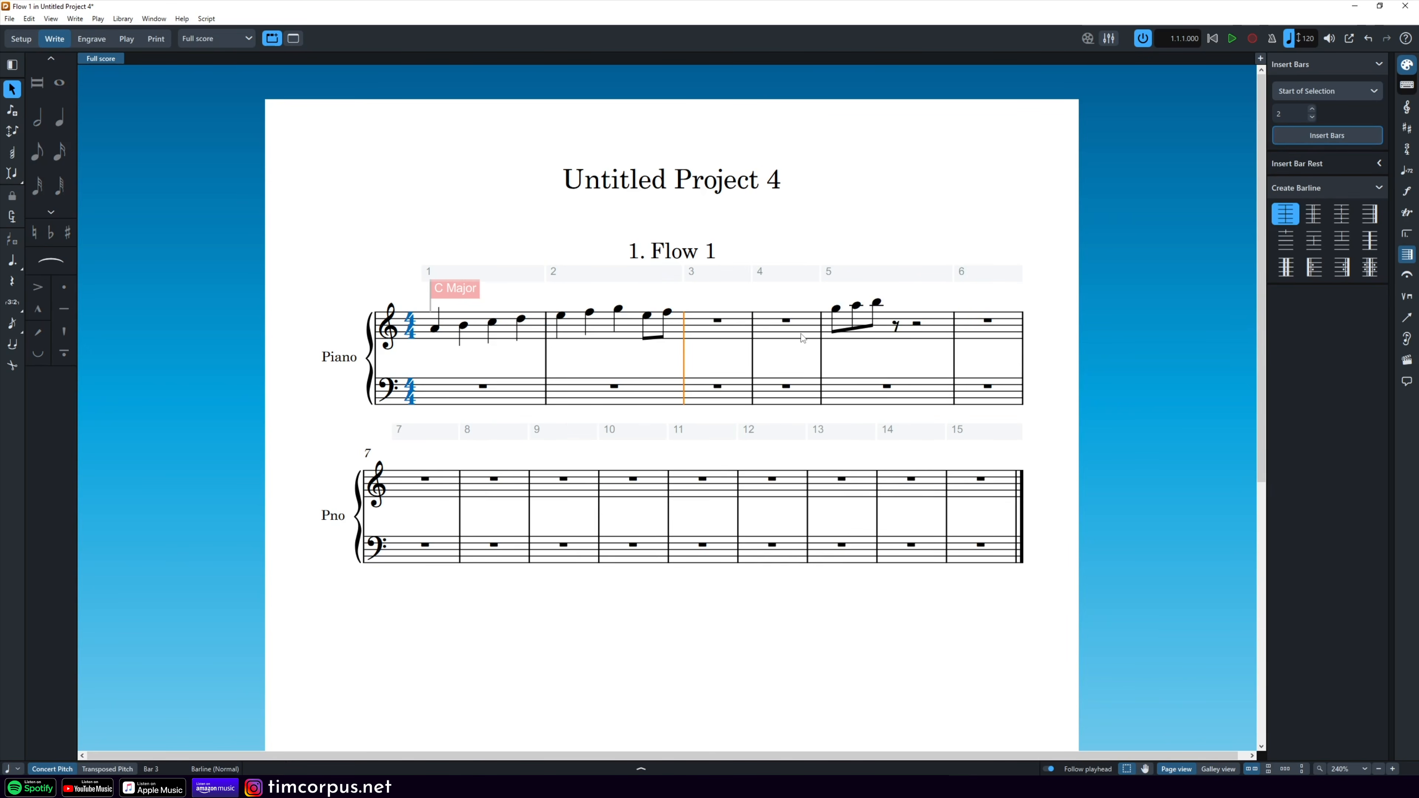
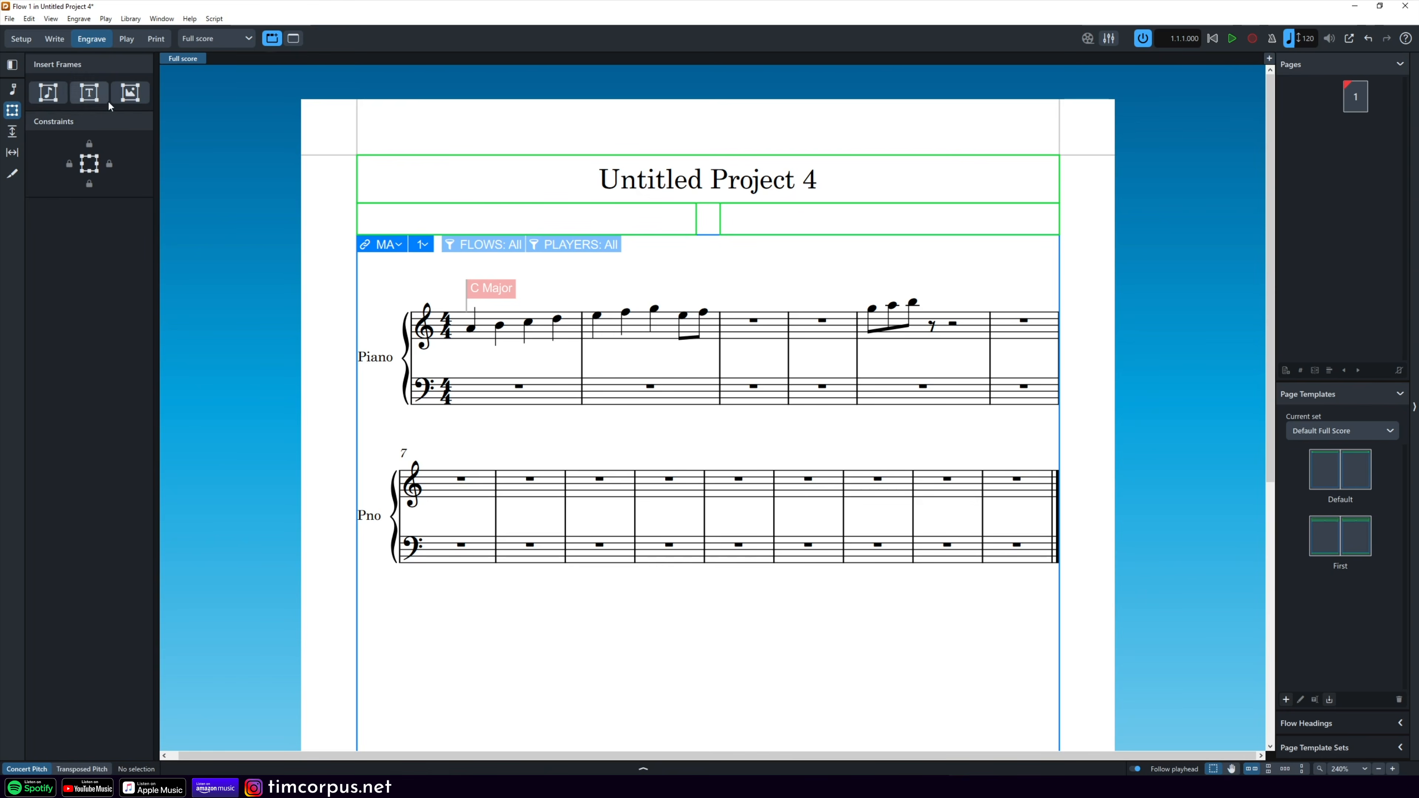
Step: In Engrave mode, add a text frame above bars 2 to 4, insert the project Composer token, and return to Write mode
left_click(94, 99)
left_click_drag(677, 253, 867, 327)
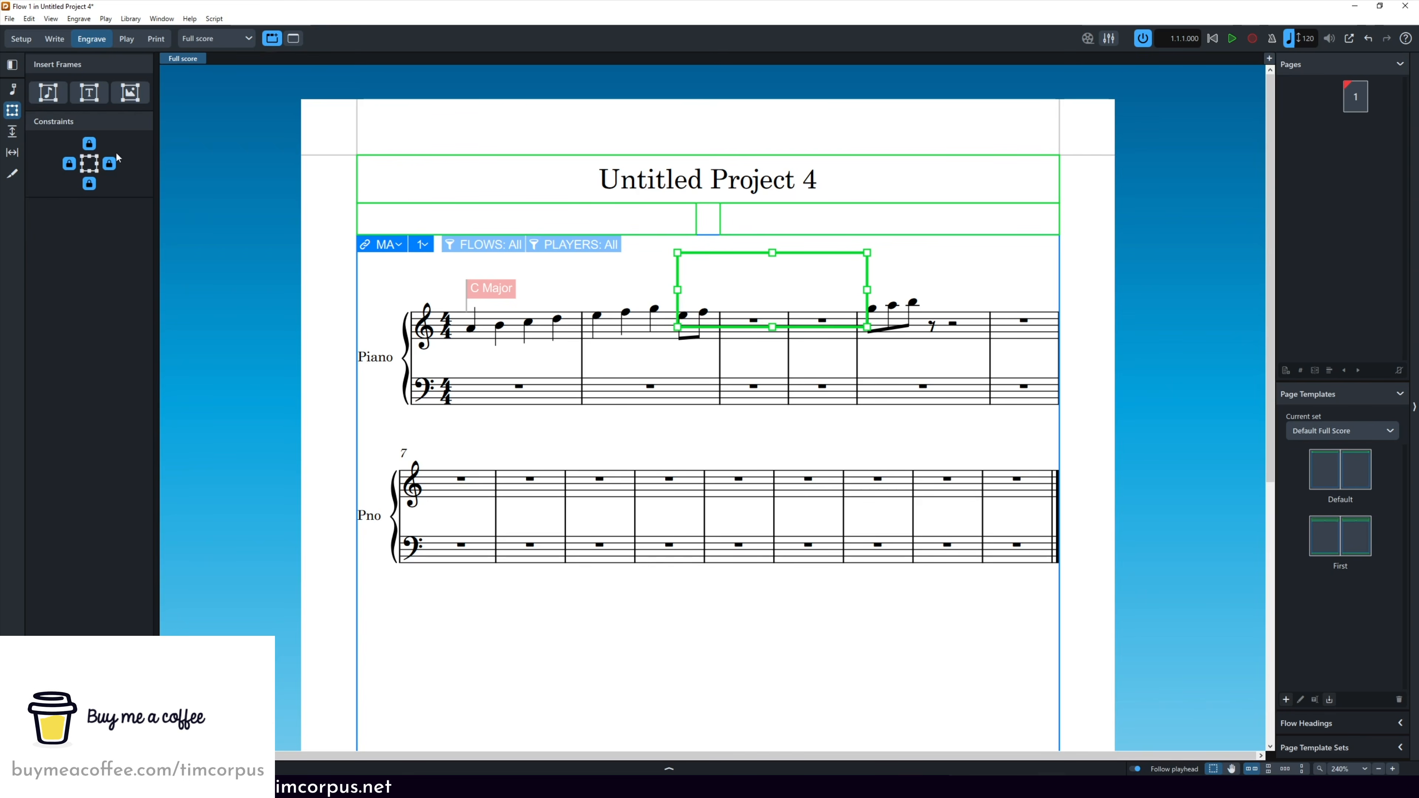
mouse_move(754, 259)
left_mouse_down()
mouse_move(684, 255)
mouse_move(748, 248)
left_mouse_up()
double_click(738, 266)
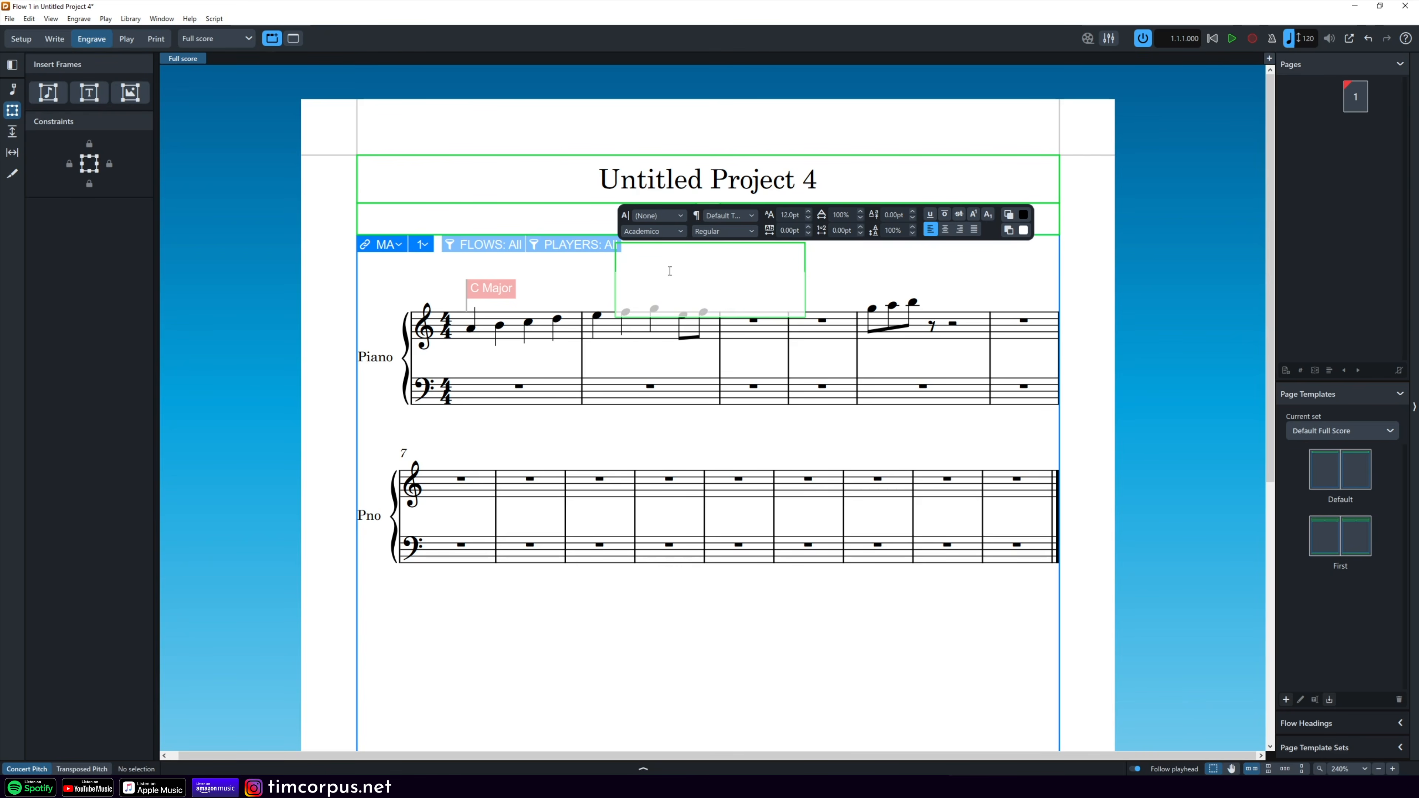
right_click(645, 277)
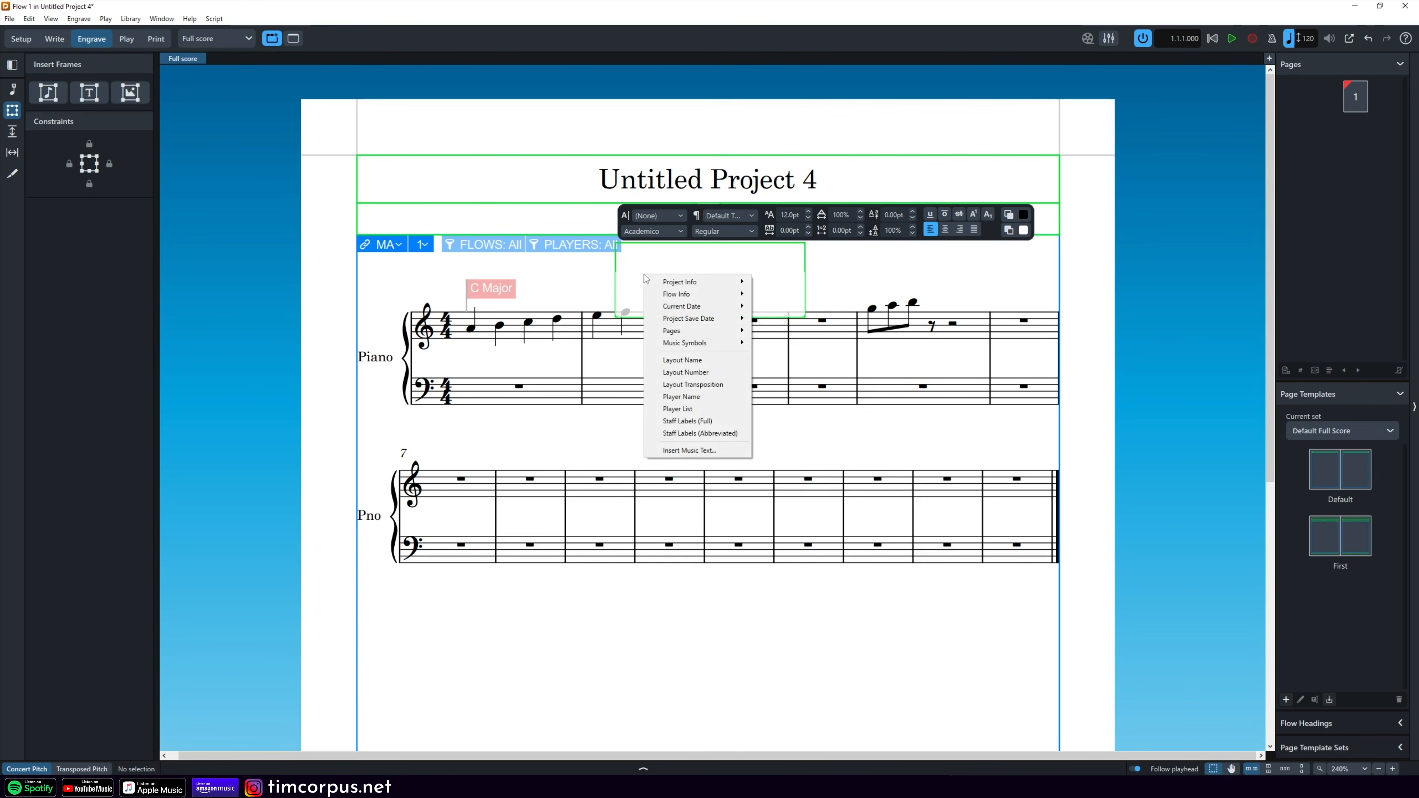
mouse_move(693, 285)
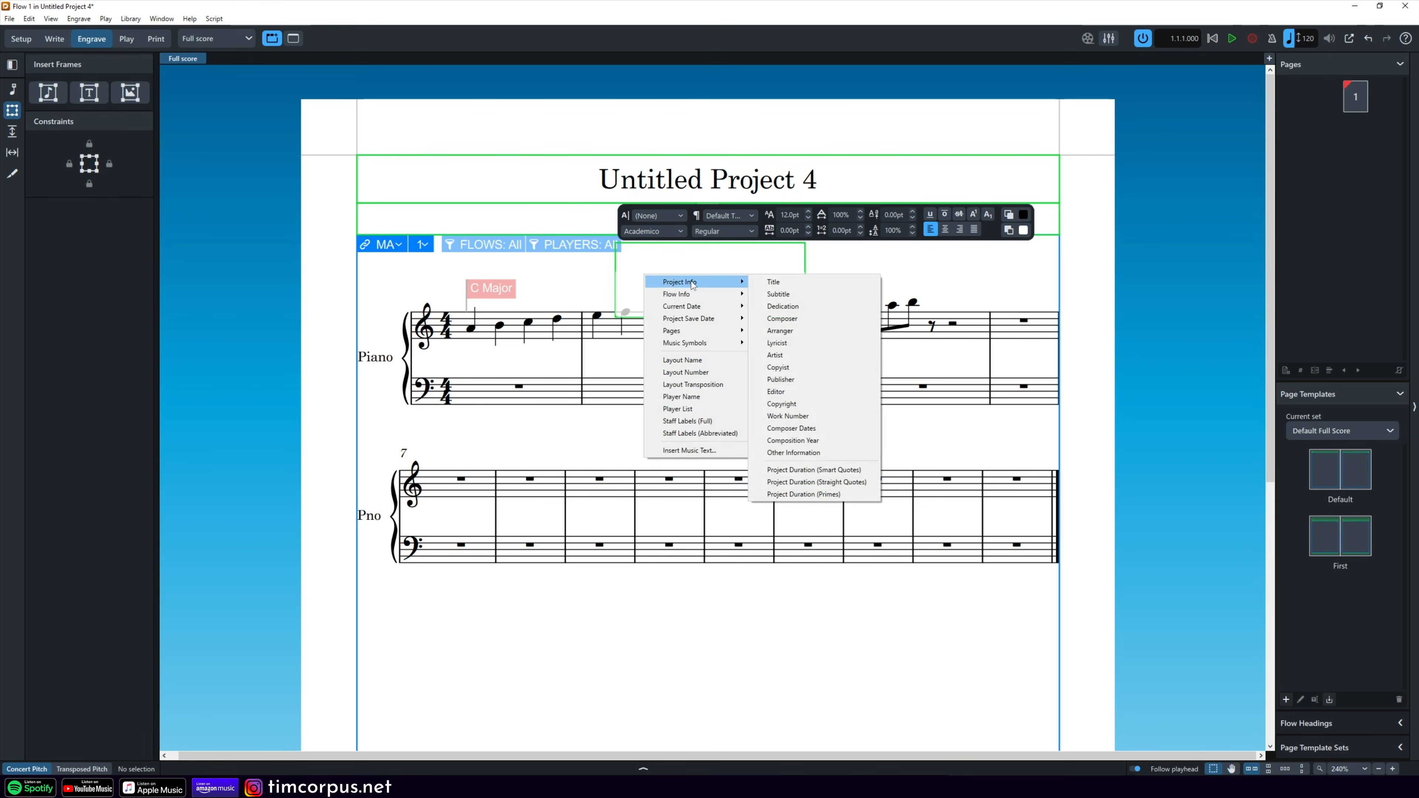
left_click(785, 320)
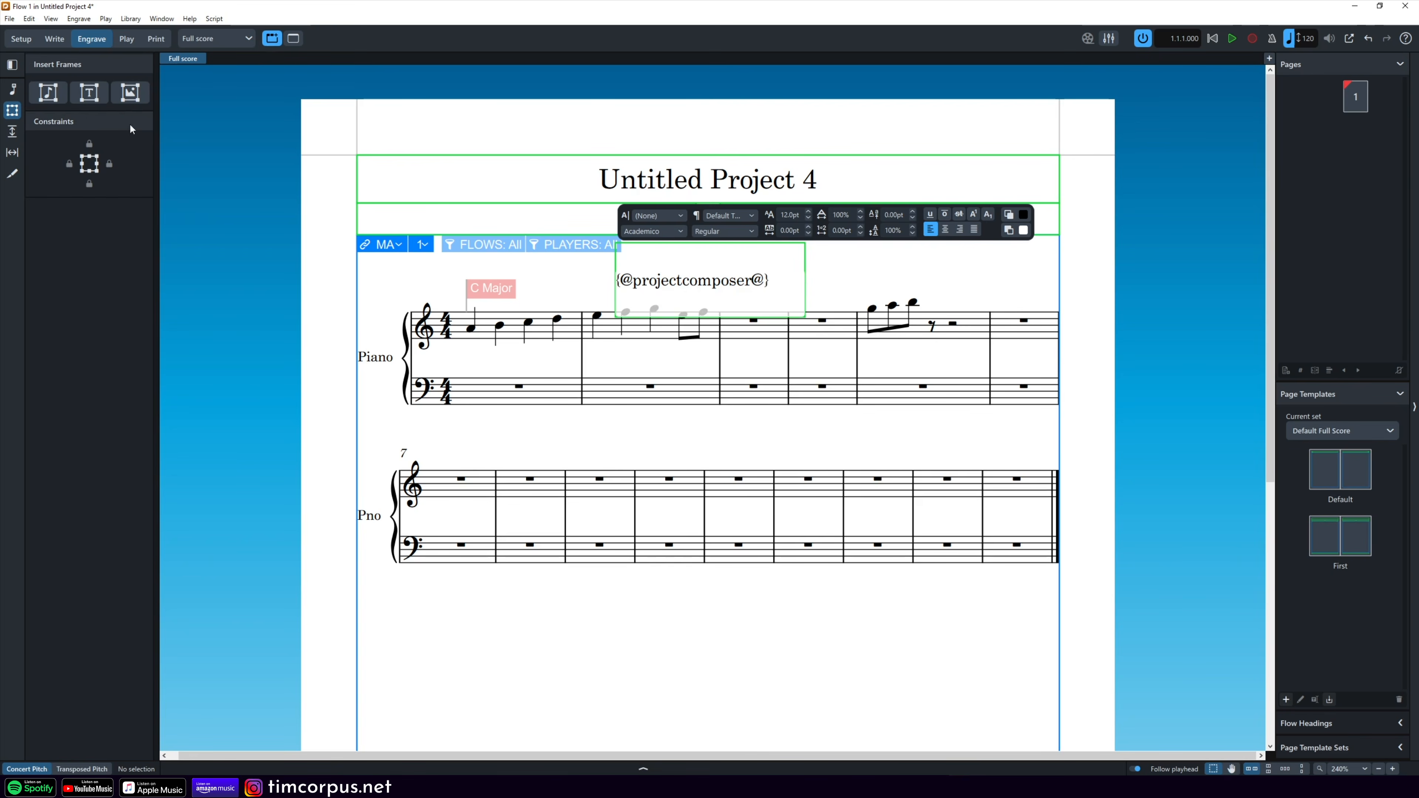
left_click(54, 39)
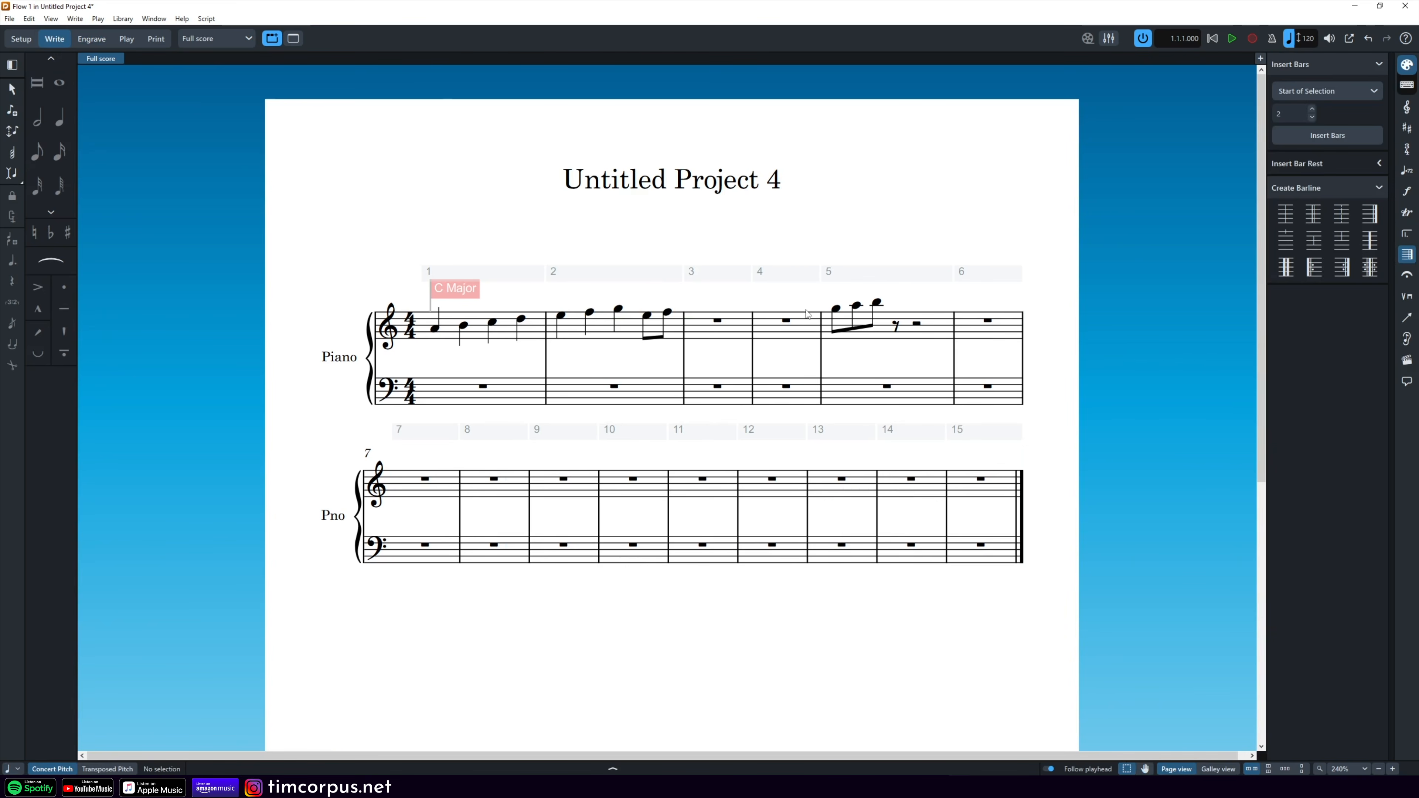
Step: In Project Info, set the title to the composer's first name followed by "'s New Song" and enter the composer's full name
left_click(9, 19)
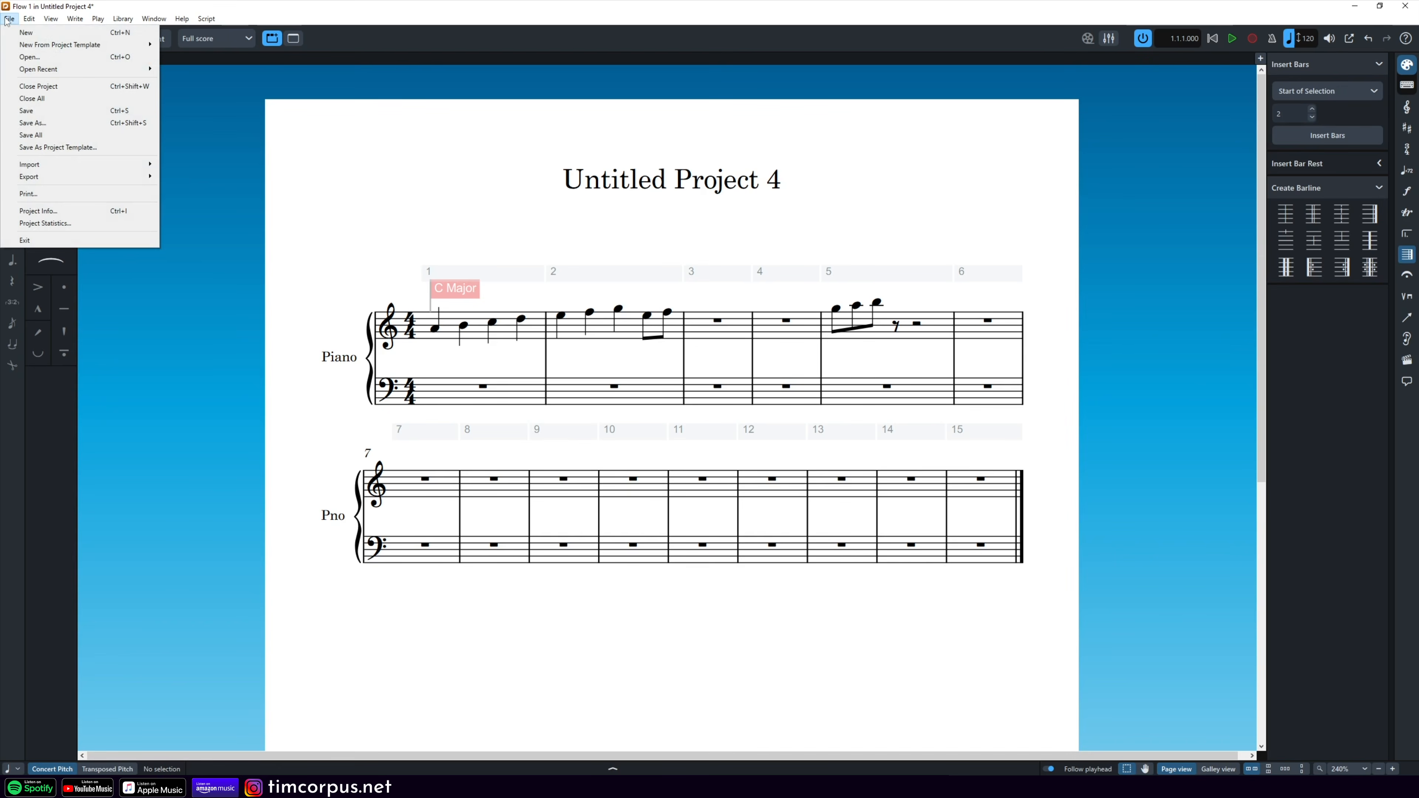
left_click(35, 211)
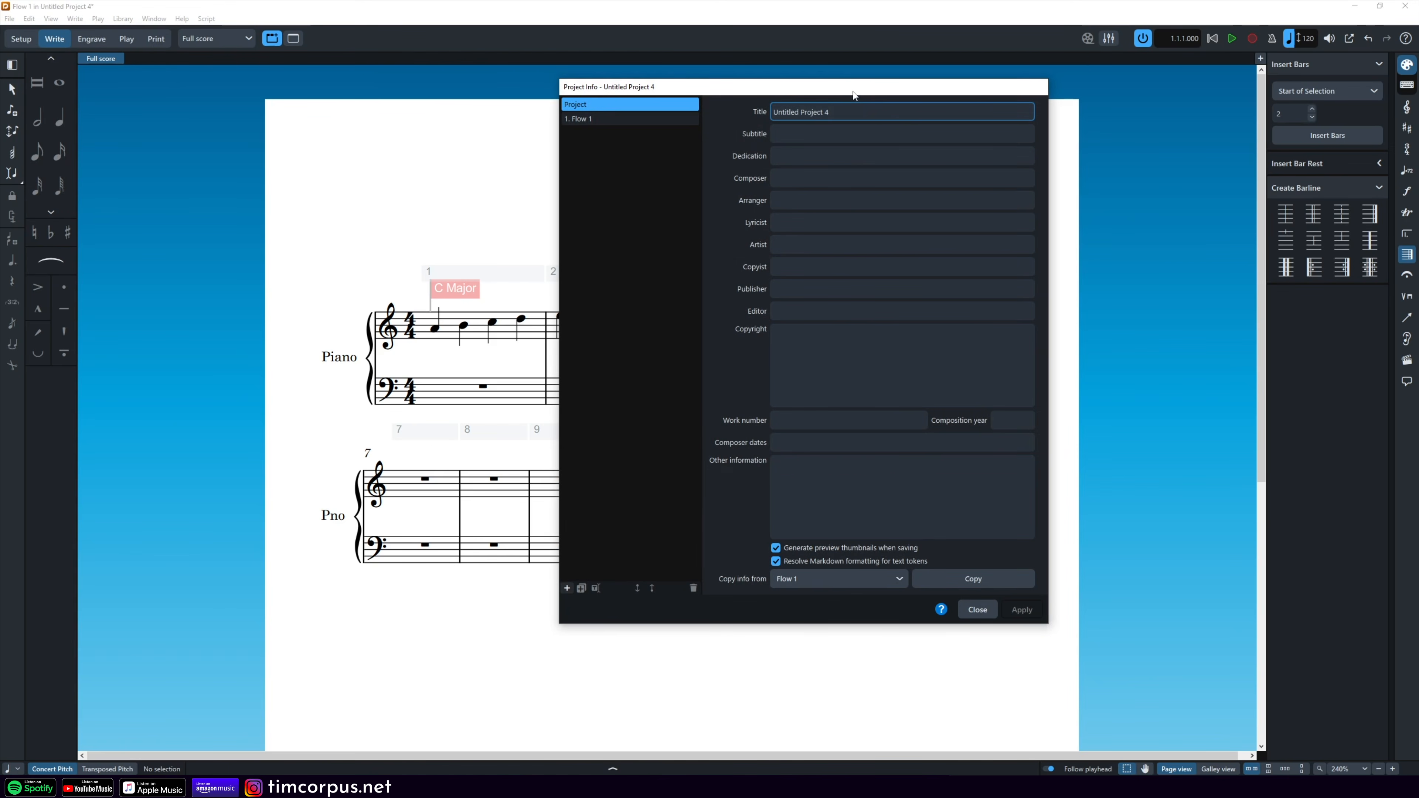
left_click_drag(853, 88, 732, 132)
type("Ti")
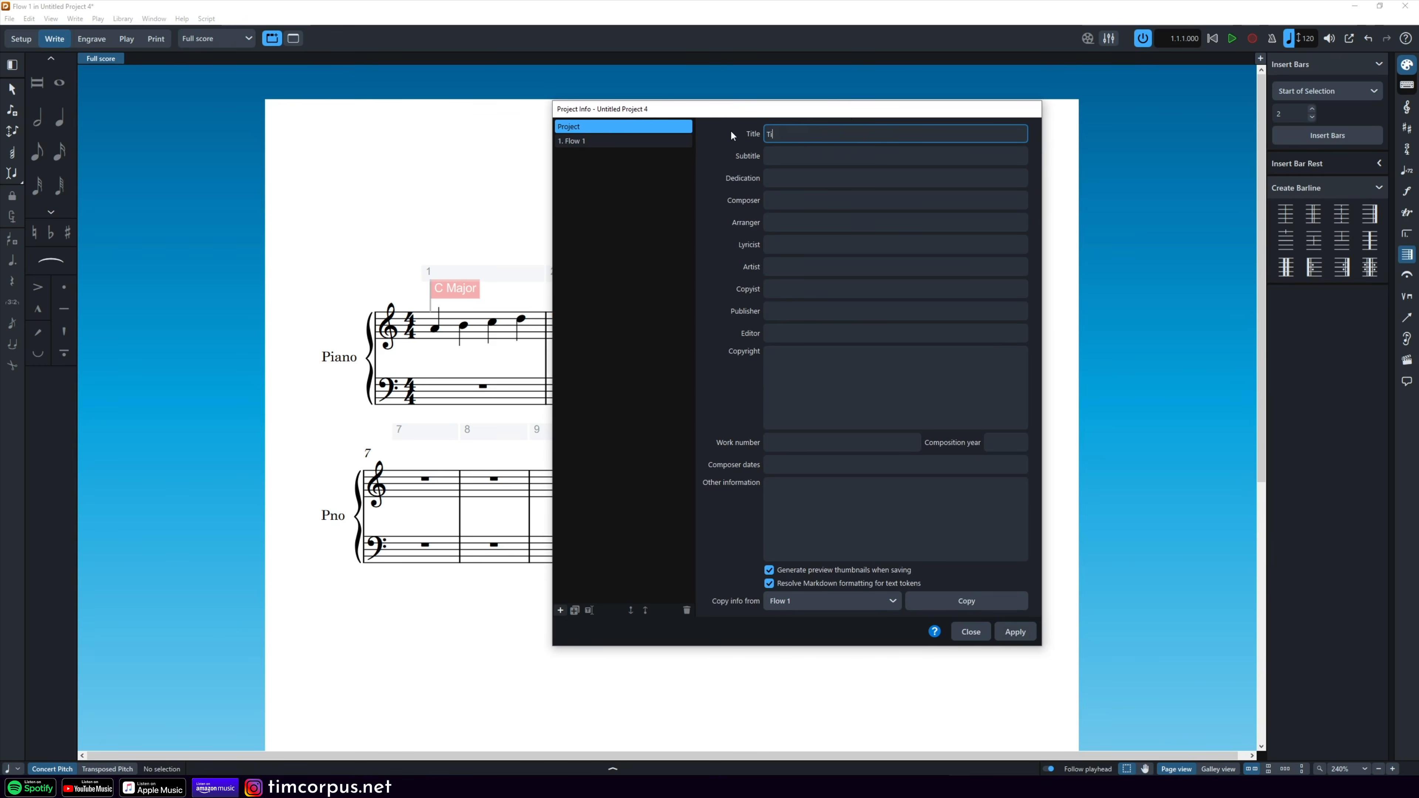
type("m's New Song")
left_click(792, 200)
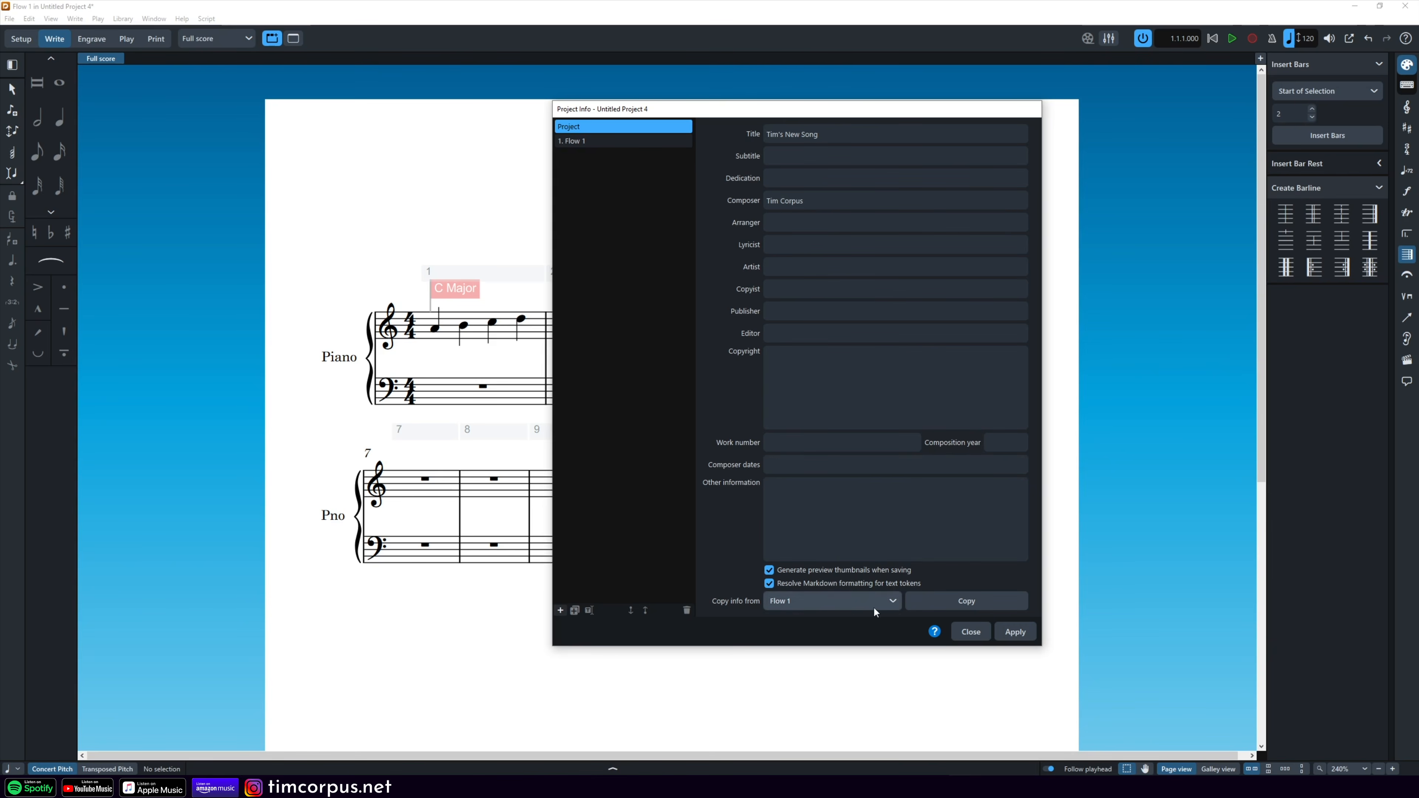
left_click(835, 200)
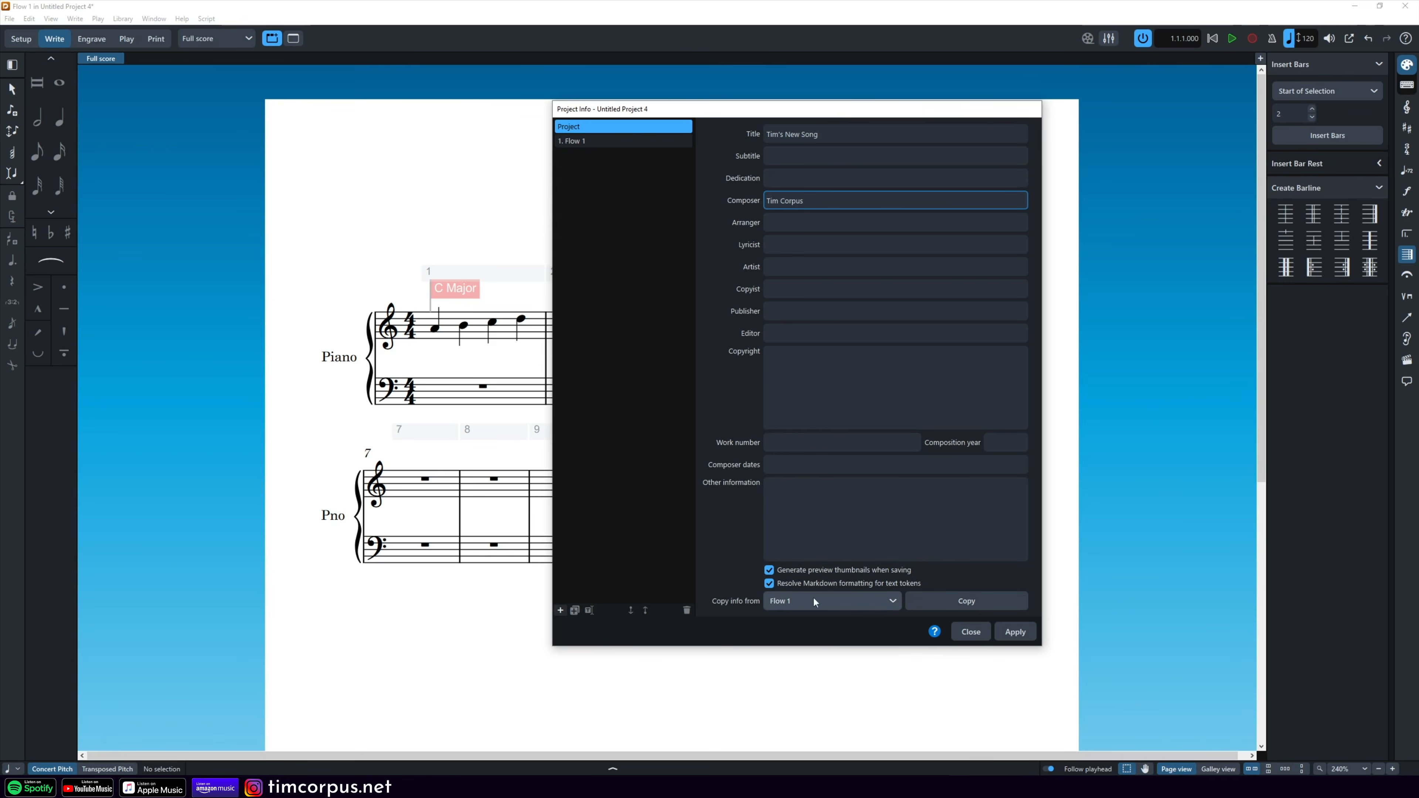
Step: Copy the project's information to Flow 1, apply the changes and close Project Info
left_click(607, 141)
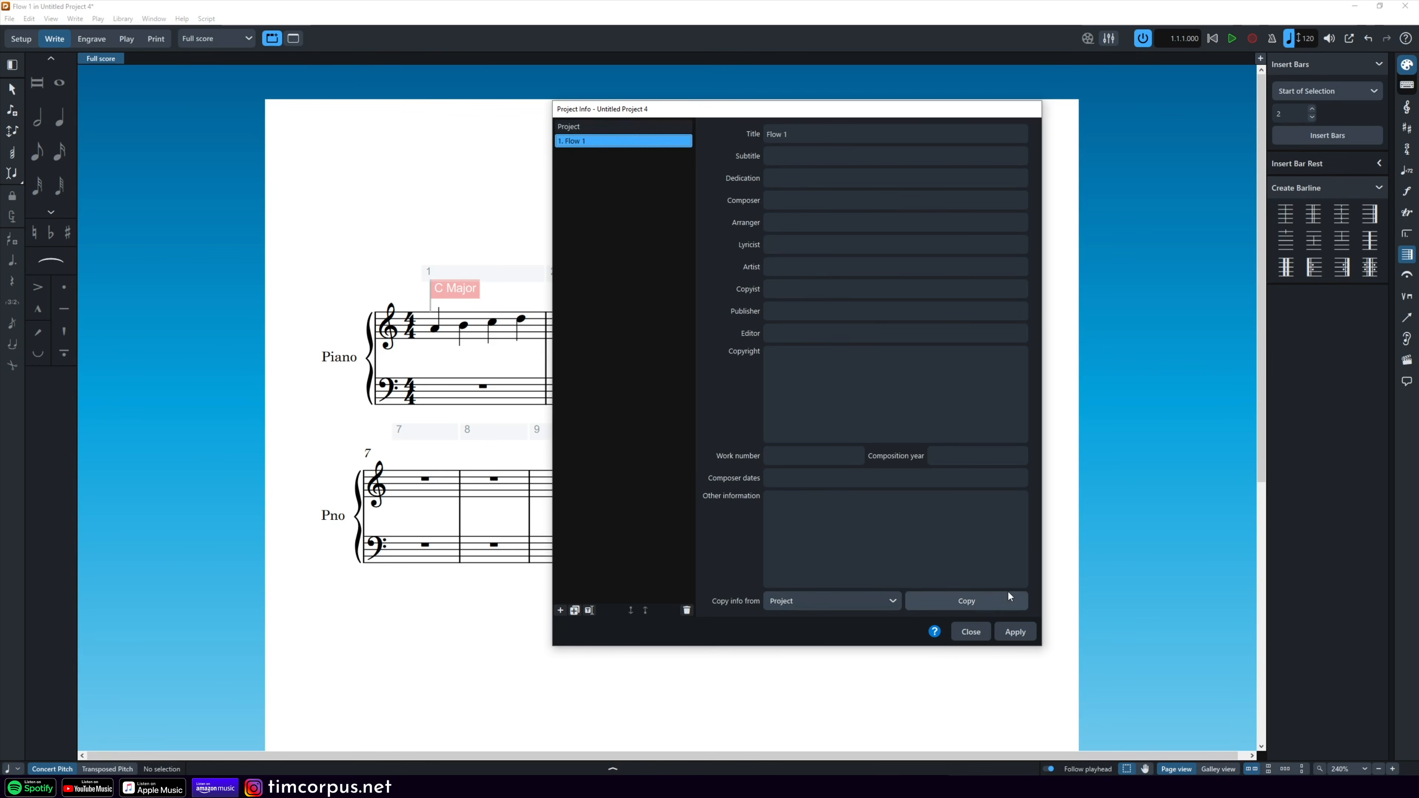
left_click(967, 601)
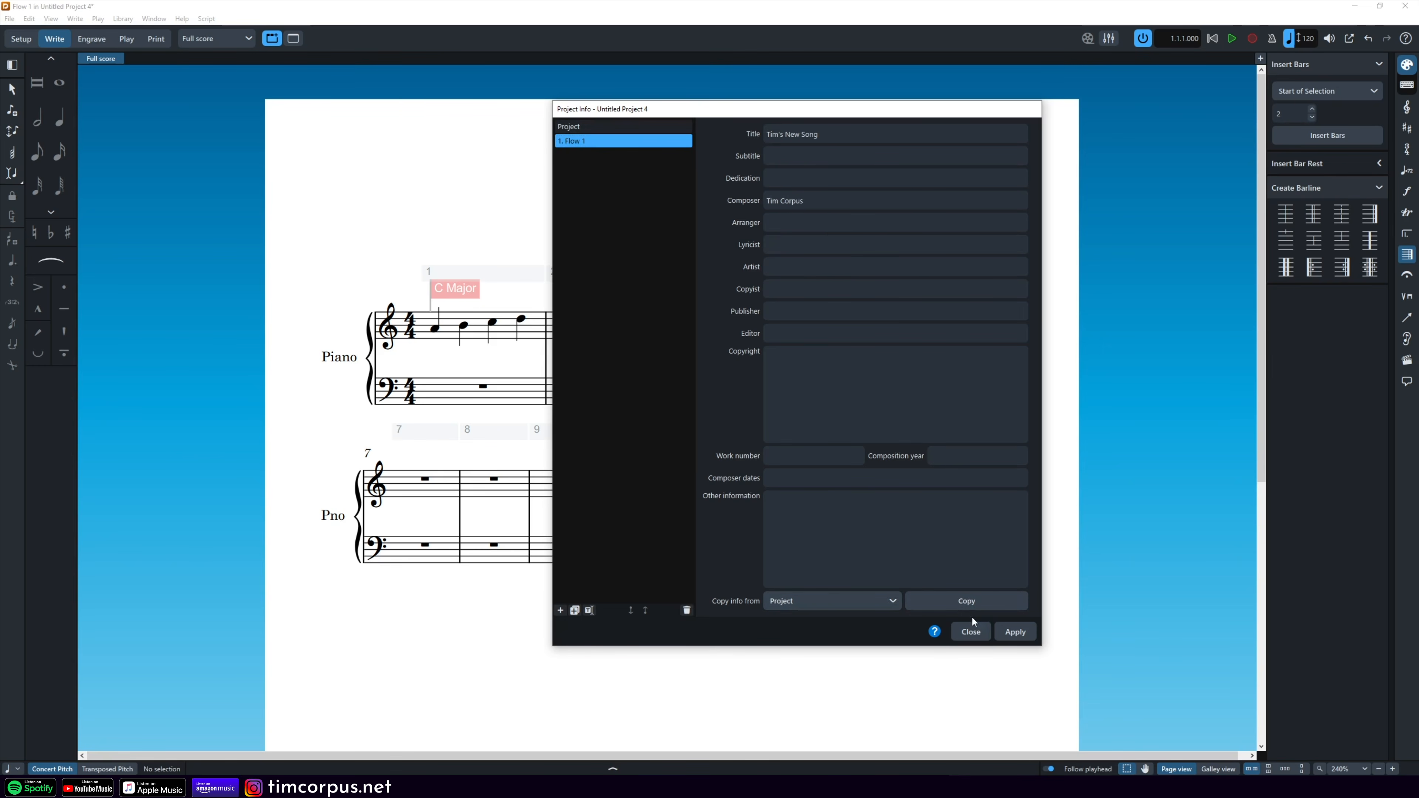
left_click(1014, 631)
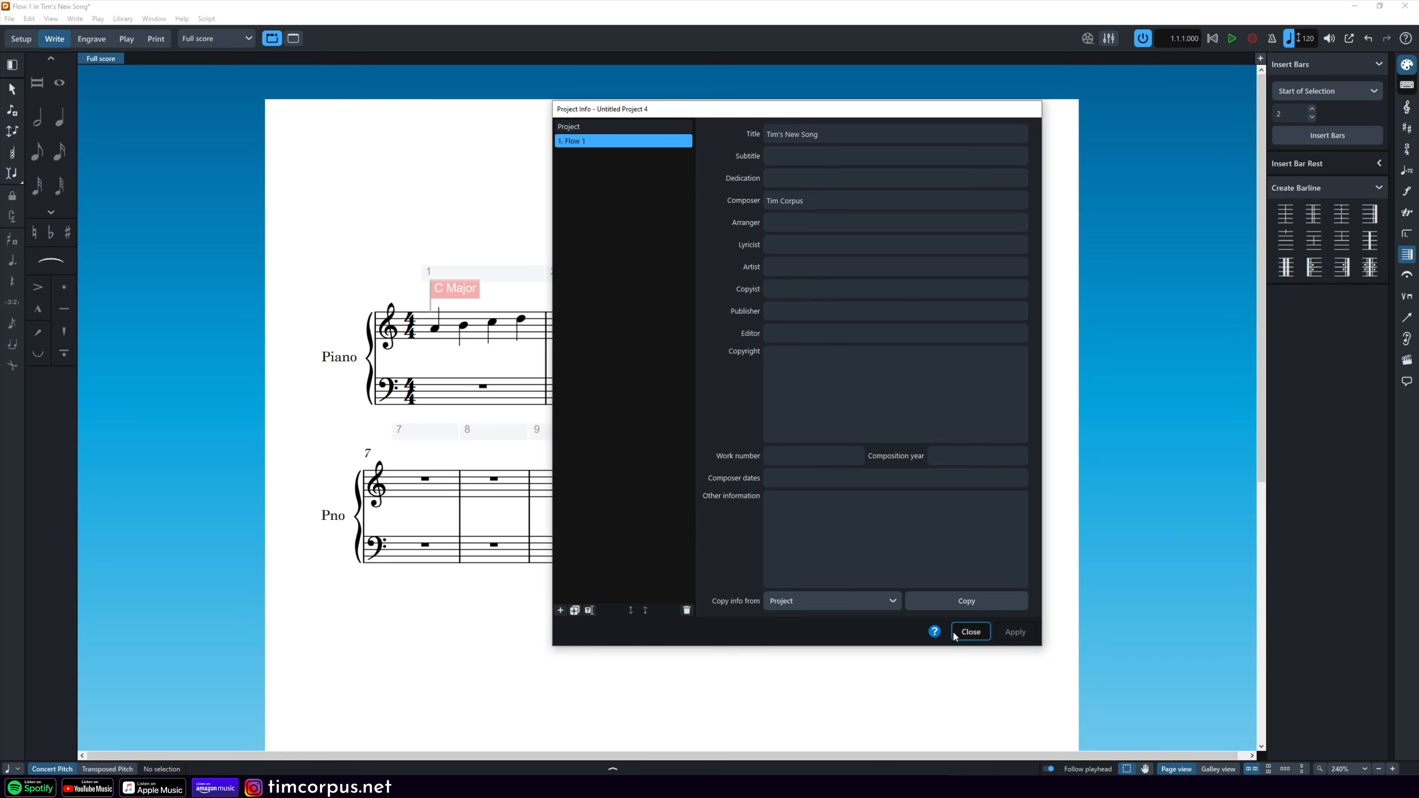
left_click(971, 632)
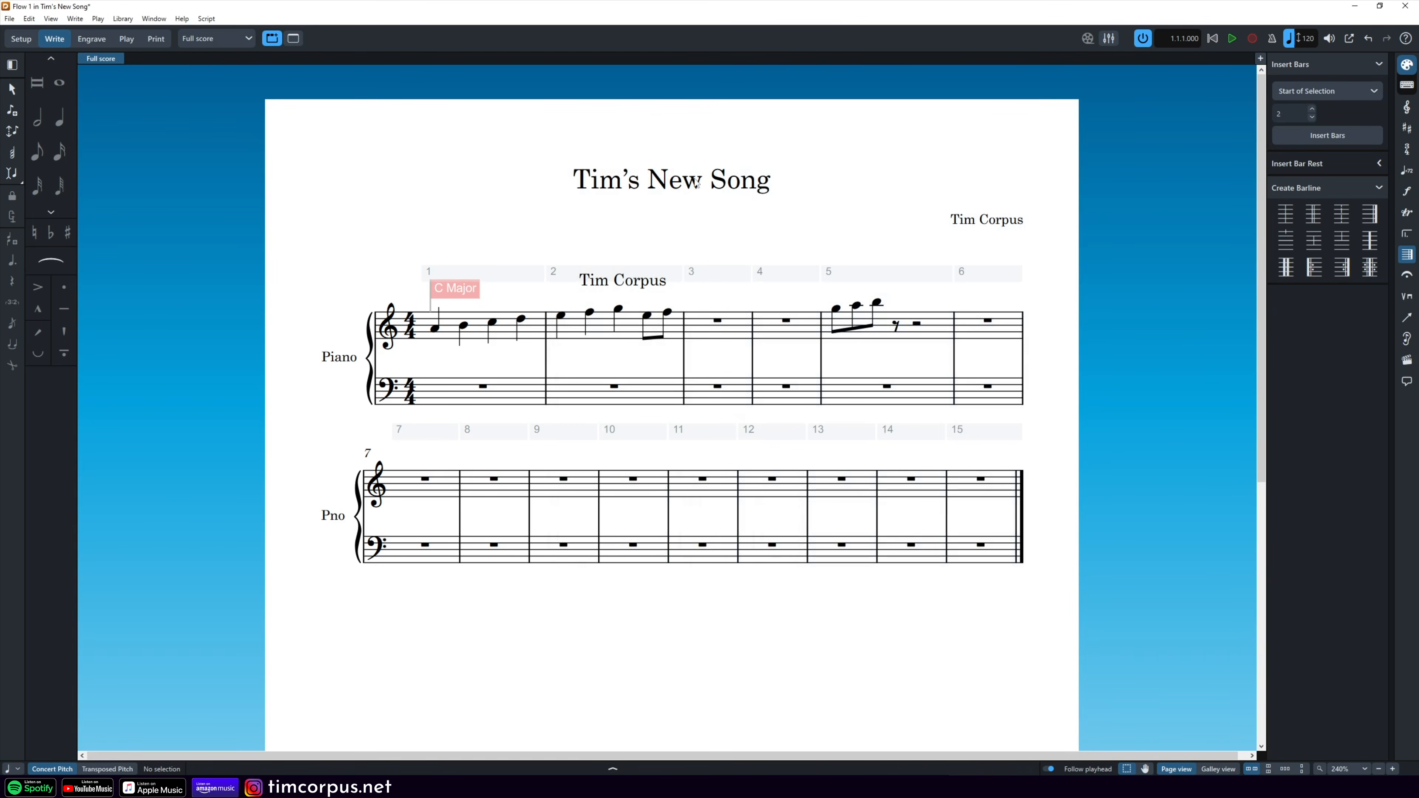
Step: In Engrave mode, examine the token in the page's composer field and delete the composer token from the added text frame
left_click(91, 39)
double_click(1031, 220)
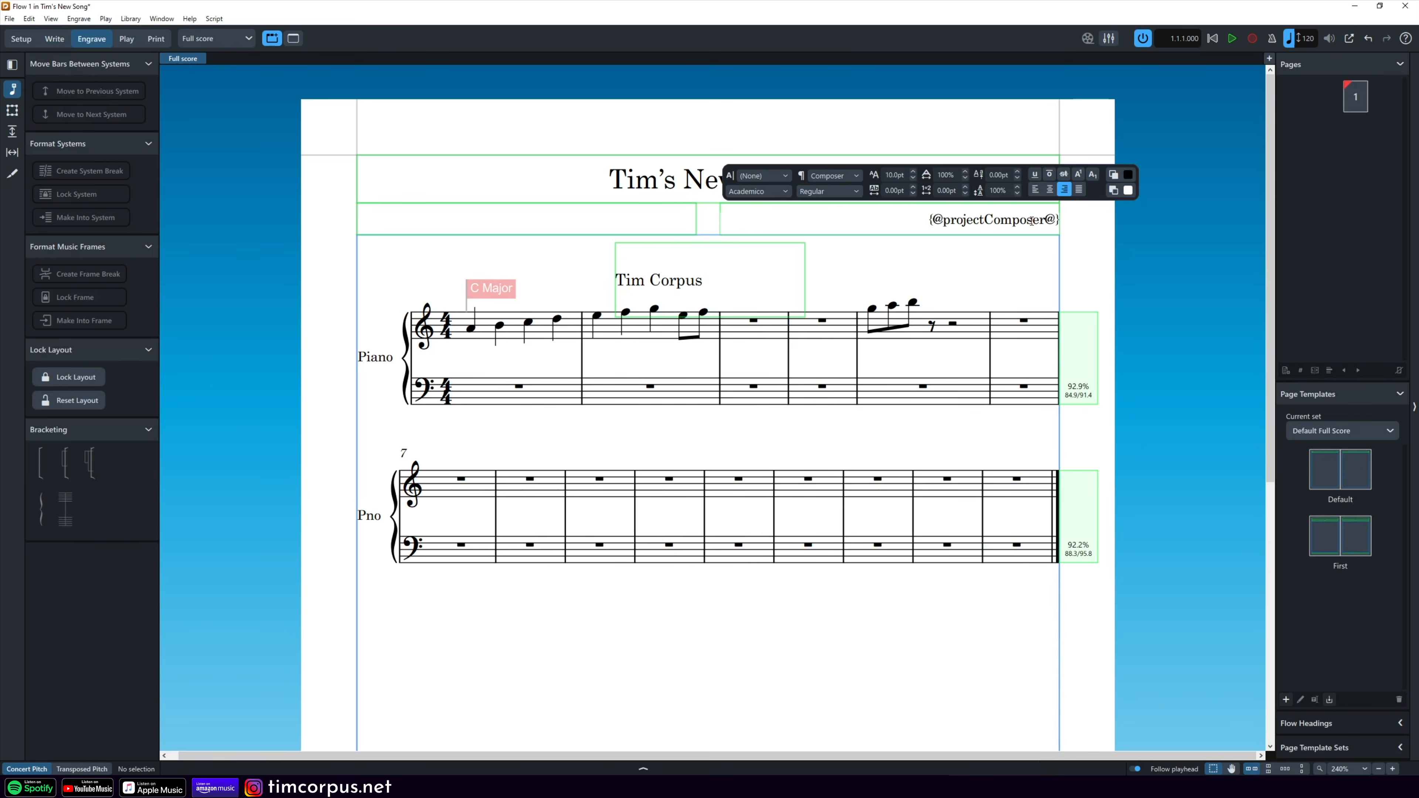
double_click(796, 273)
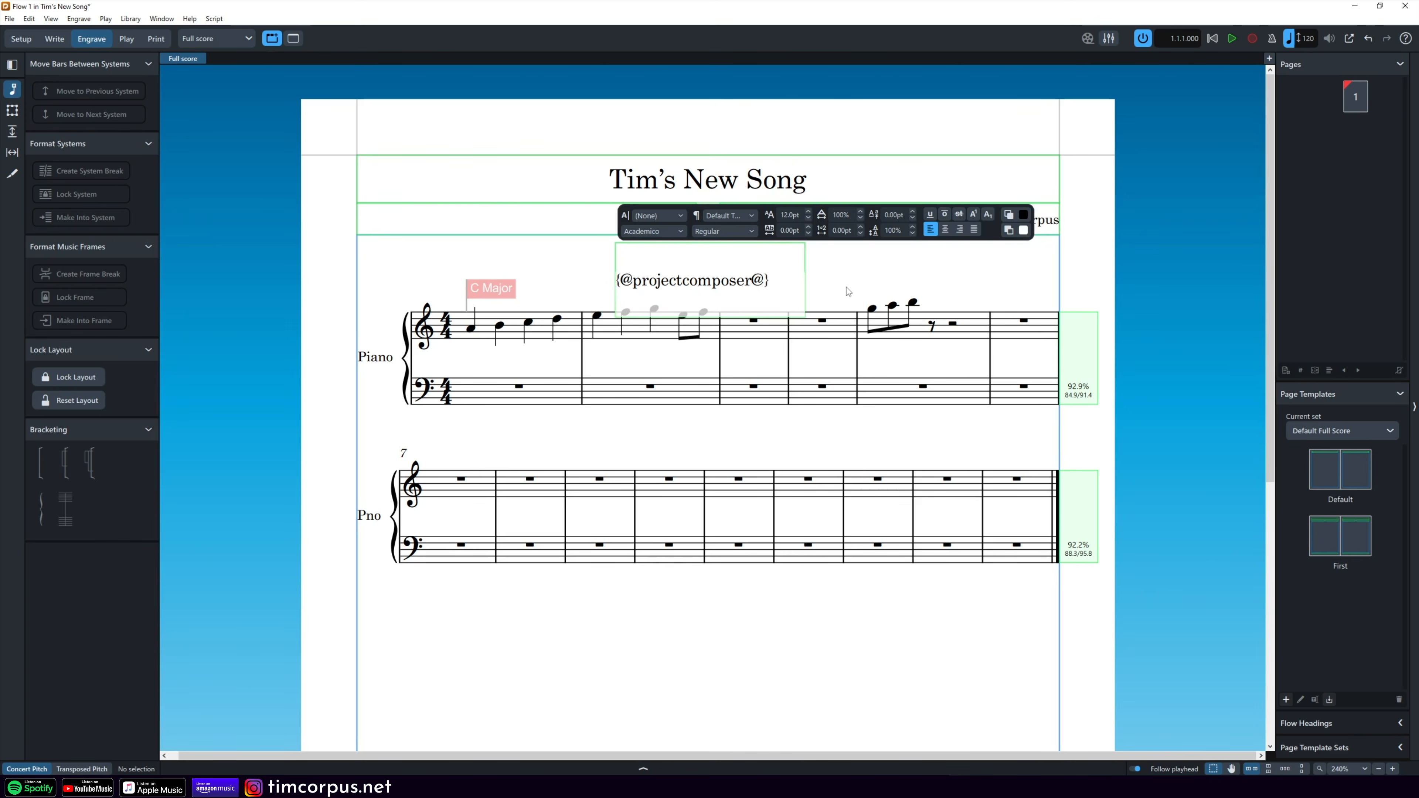
left_click_drag(782, 280, 606, 277)
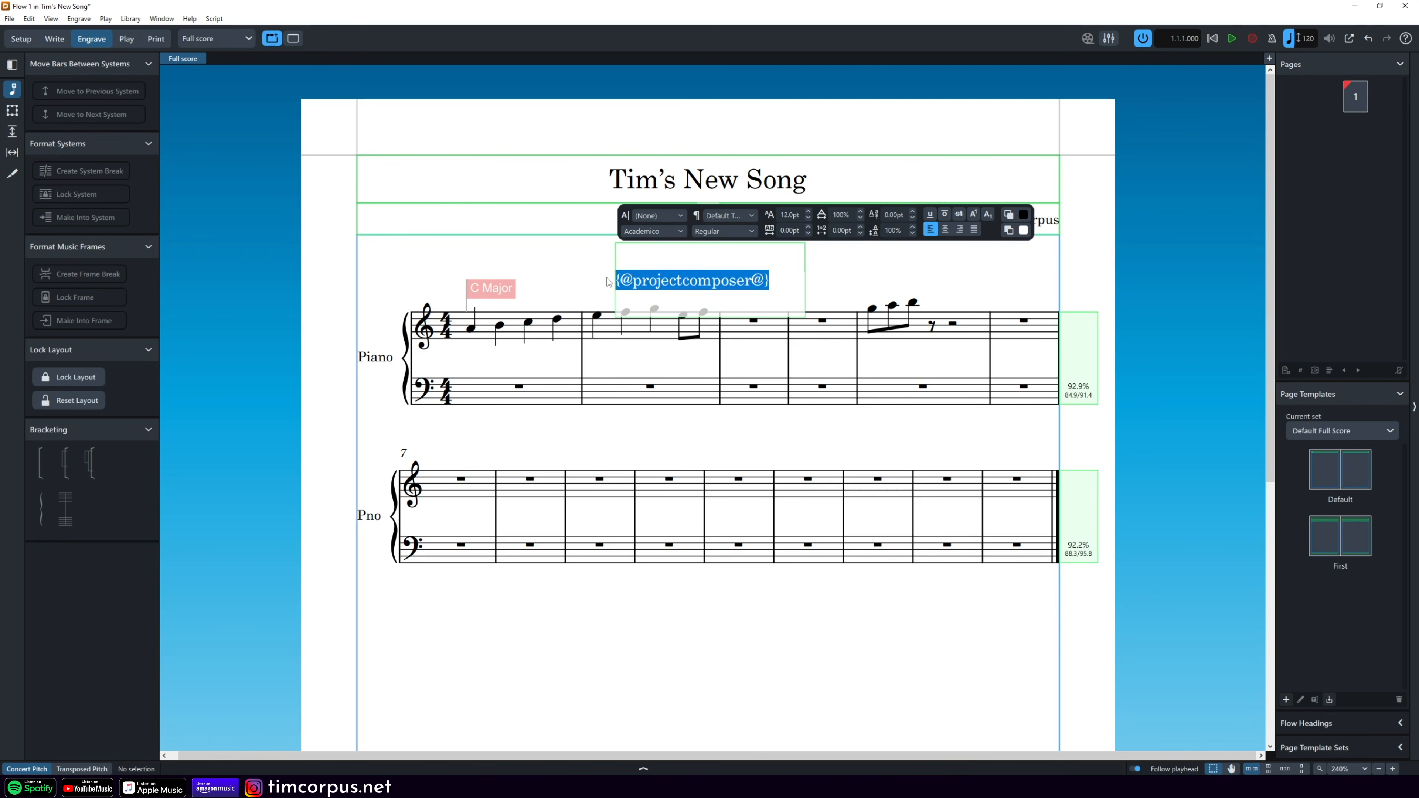
key("BackSpace")
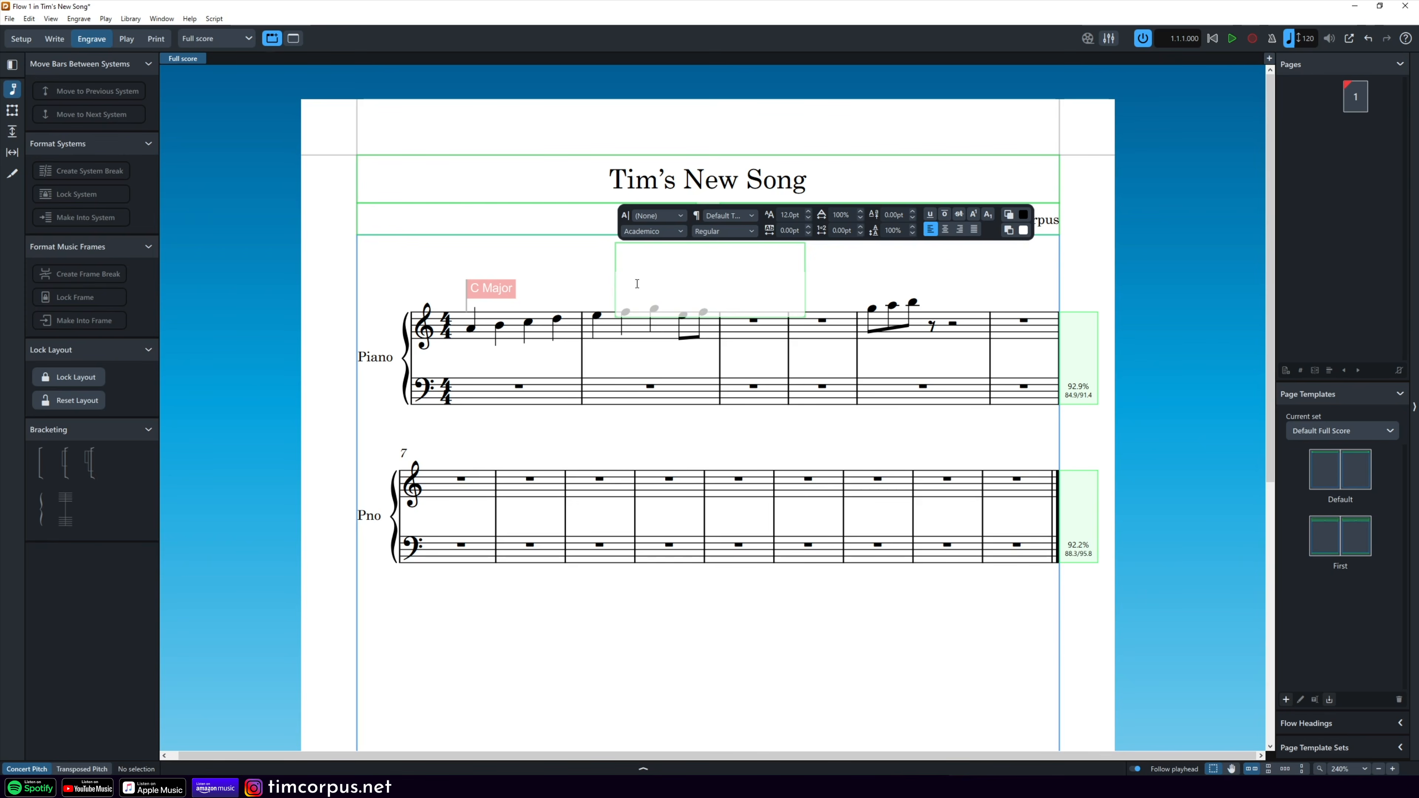
right_click(635, 284)
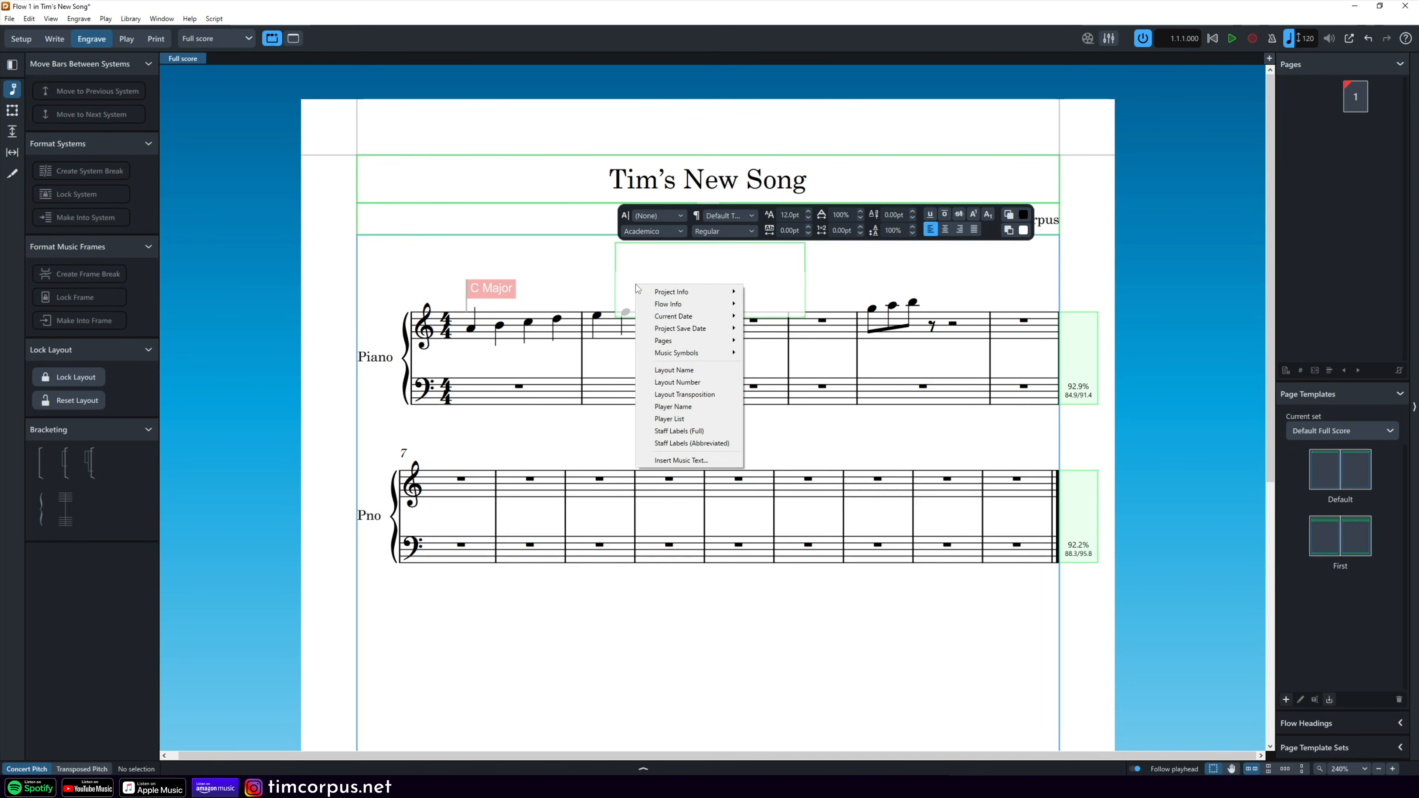
mouse_move(659, 296)
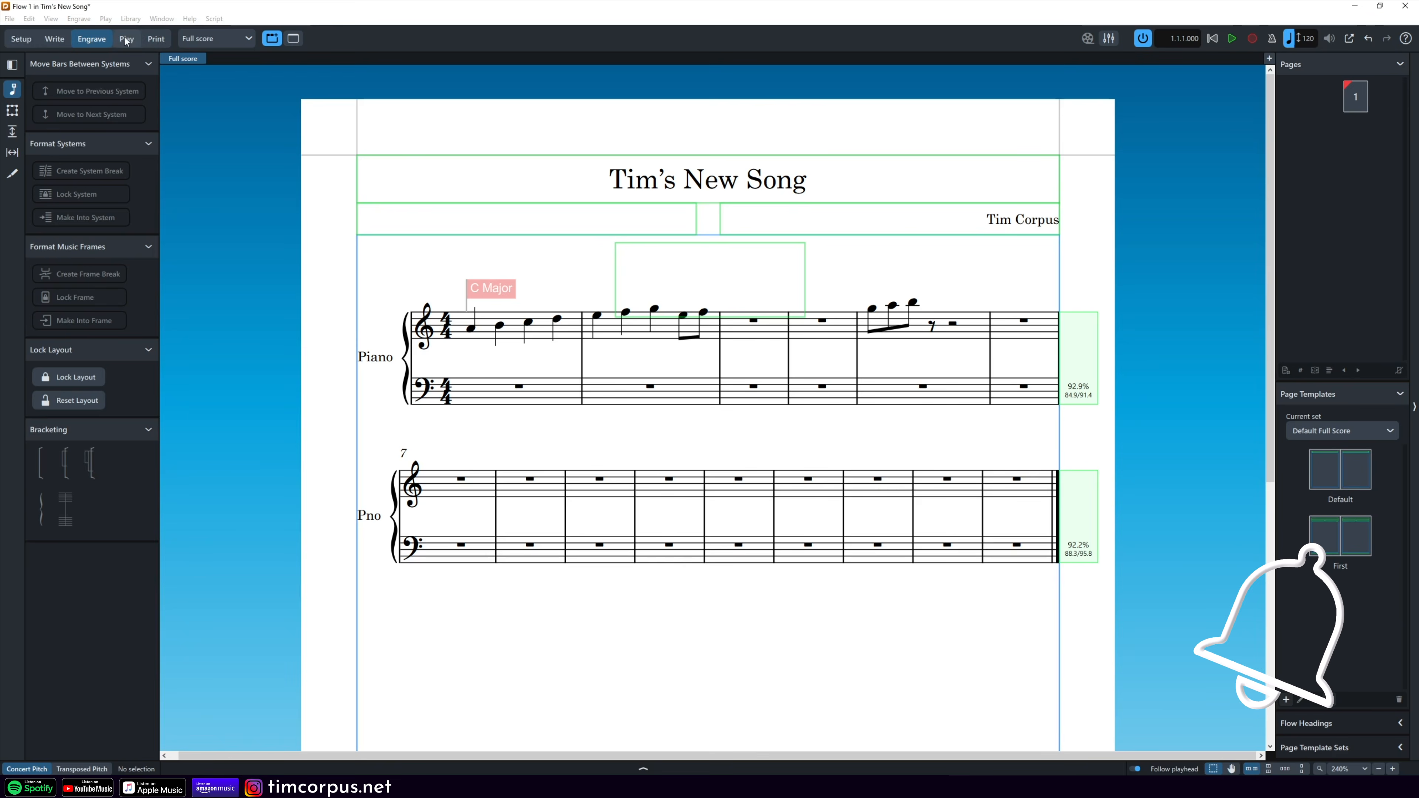
left_click(156, 39)
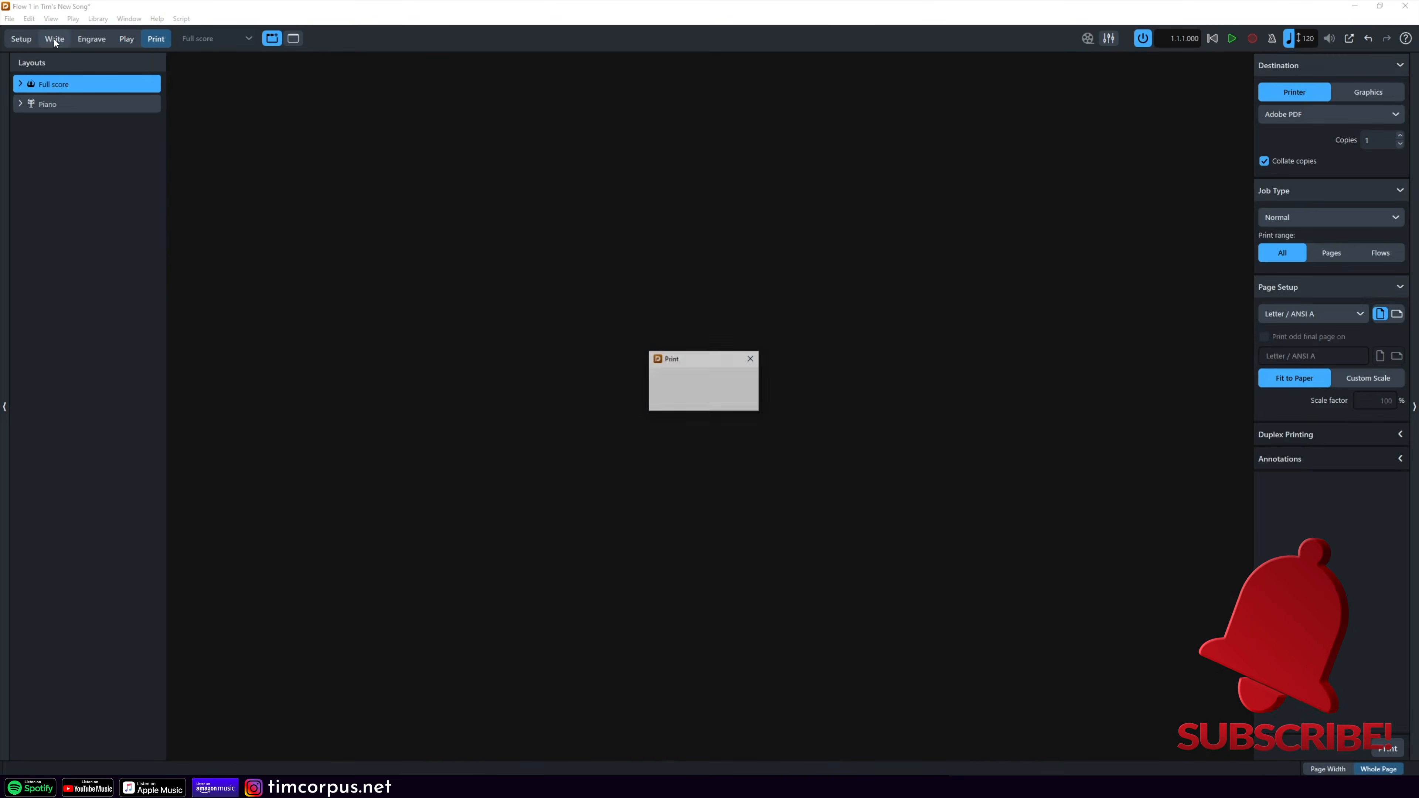
left_click(54, 39)
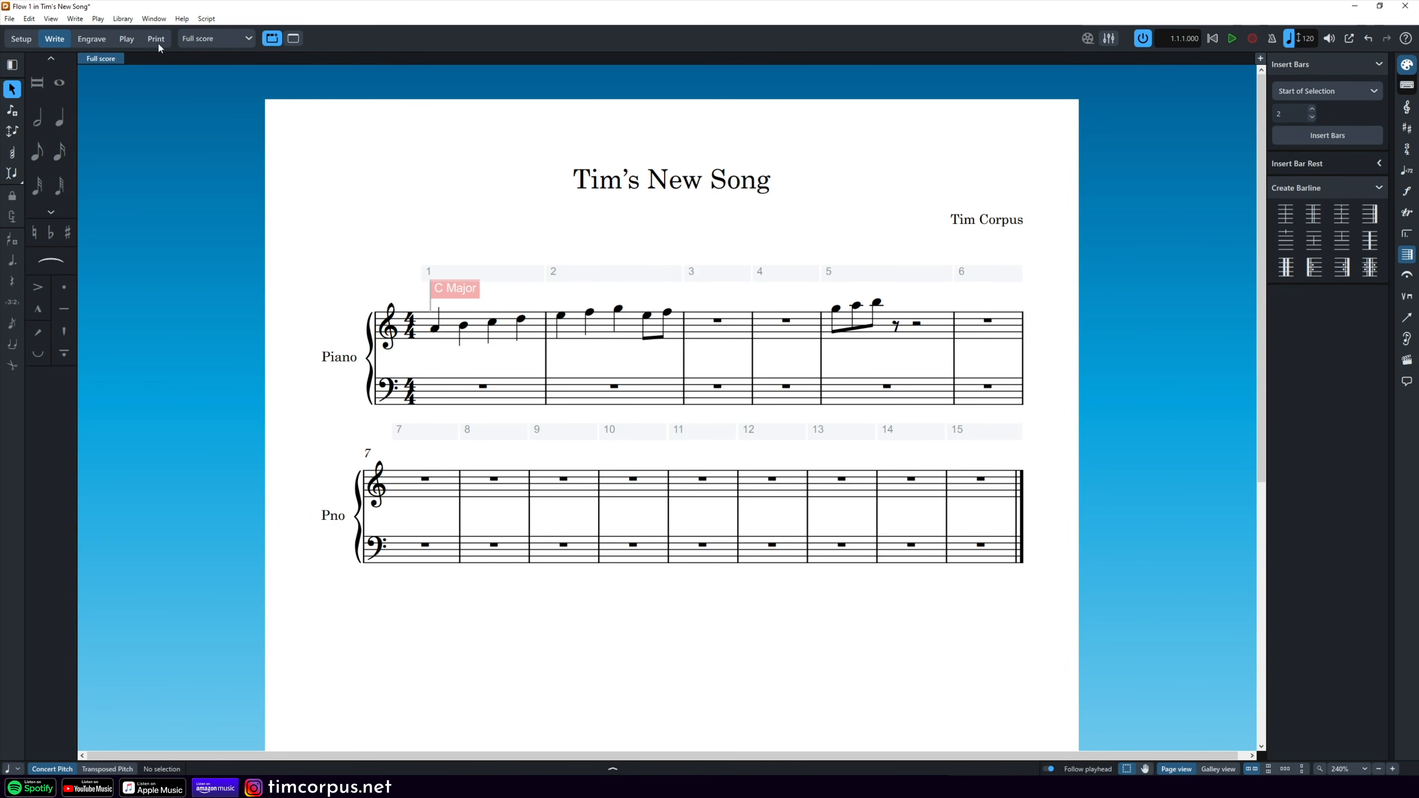
left_click(92, 39)
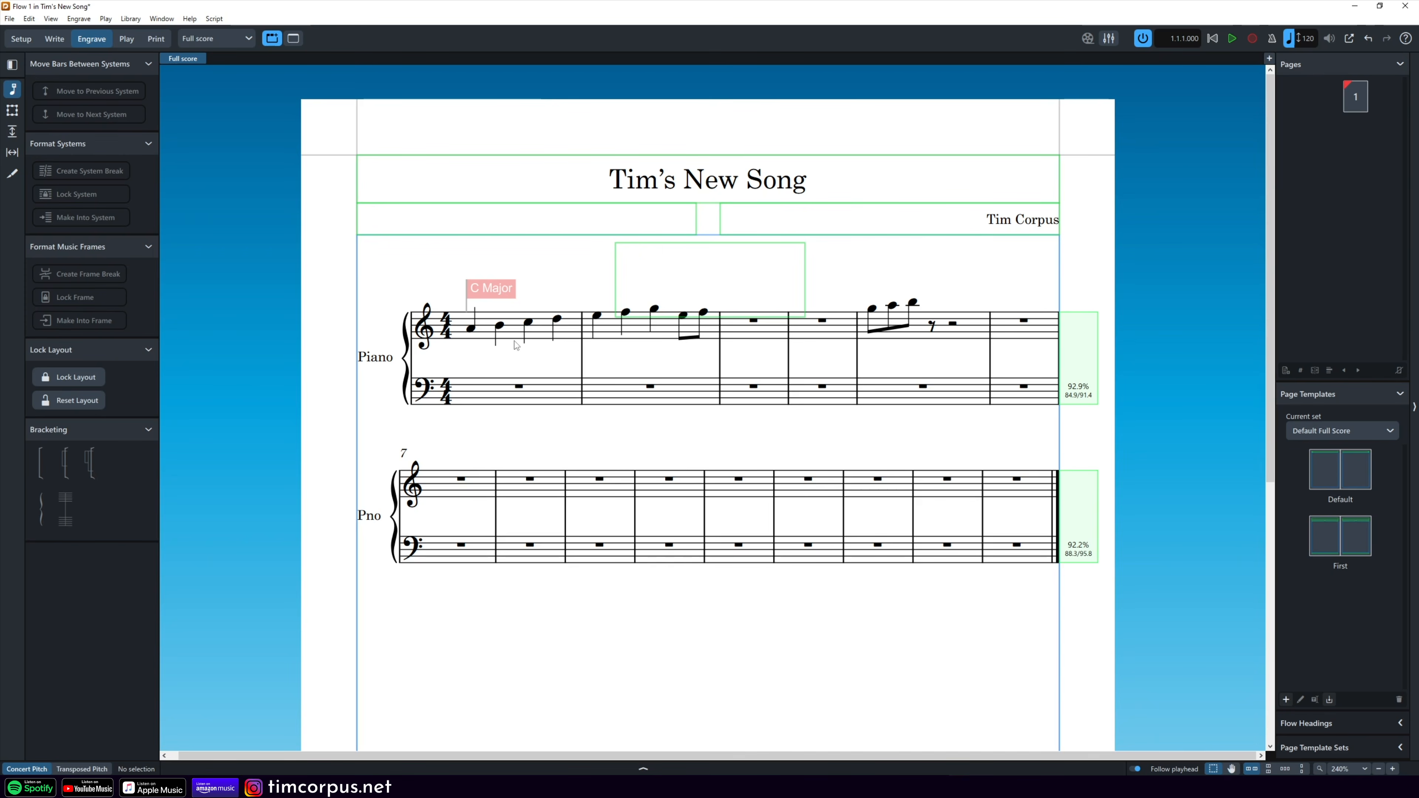
Step: Leave Engrave mode and return the score to Write mode
left_click(471, 329)
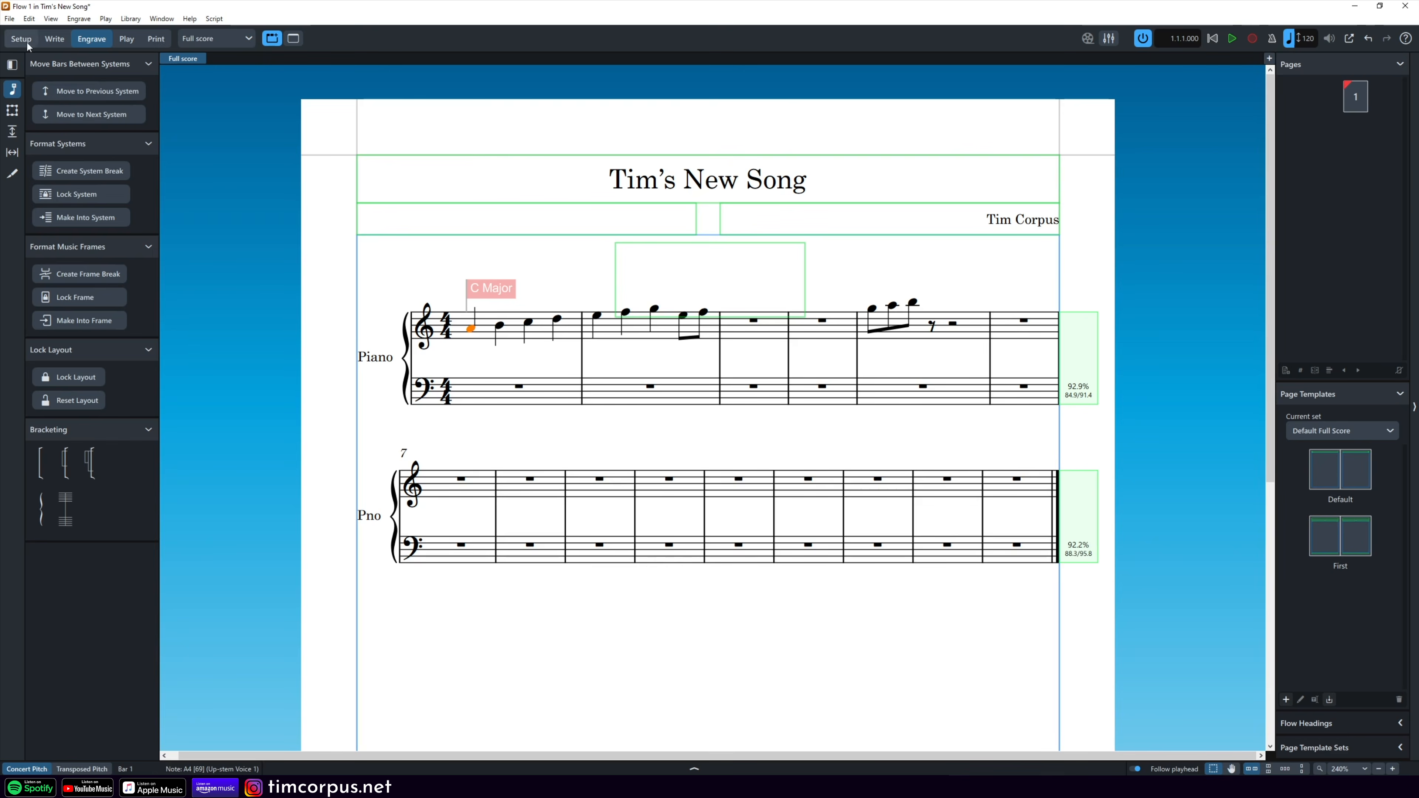
left_click(51, 40)
left_click(91, 38)
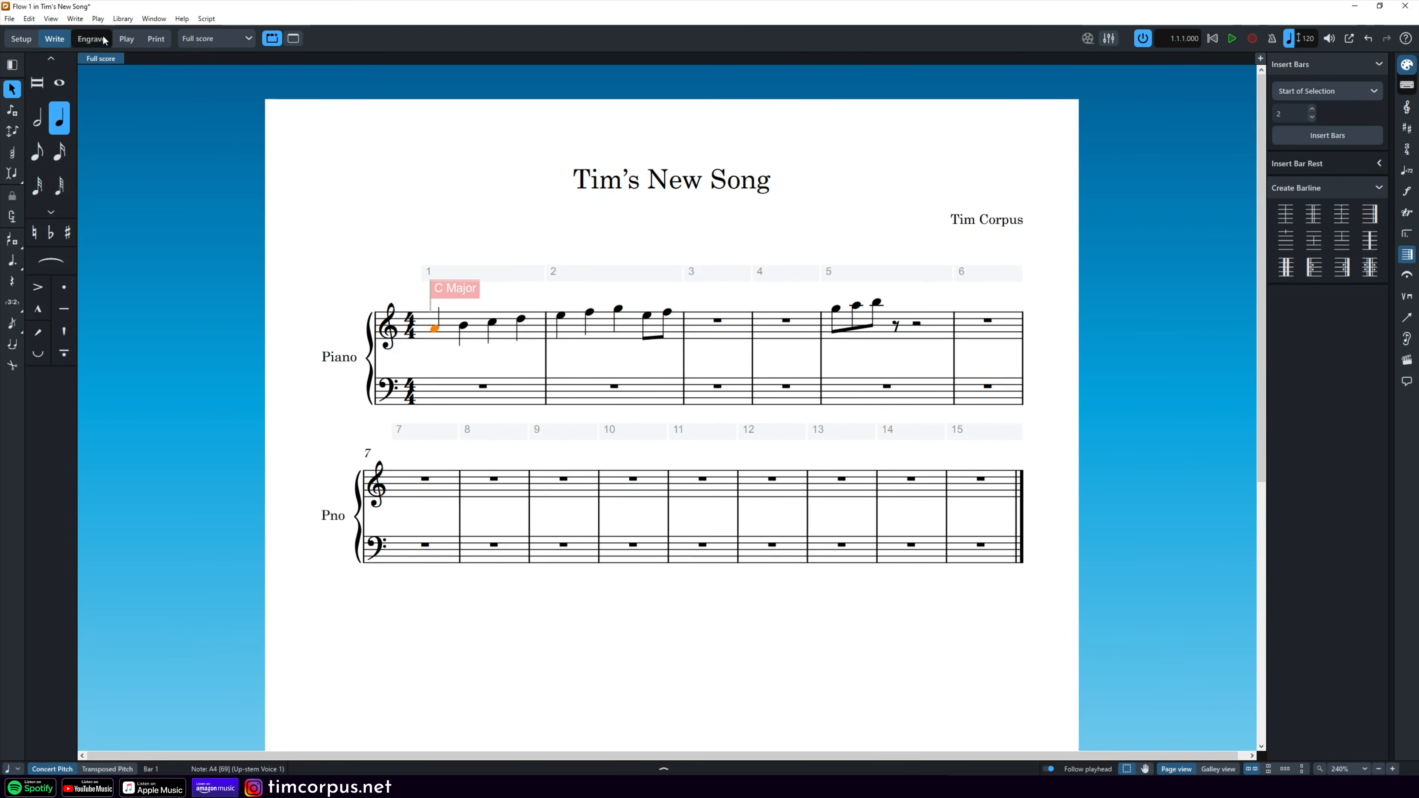
left_click(51, 42)
Step: Try to add a crescendo hairpin under the last three notes of bar 1 by entering < as a dynamic
left_click(463, 327)
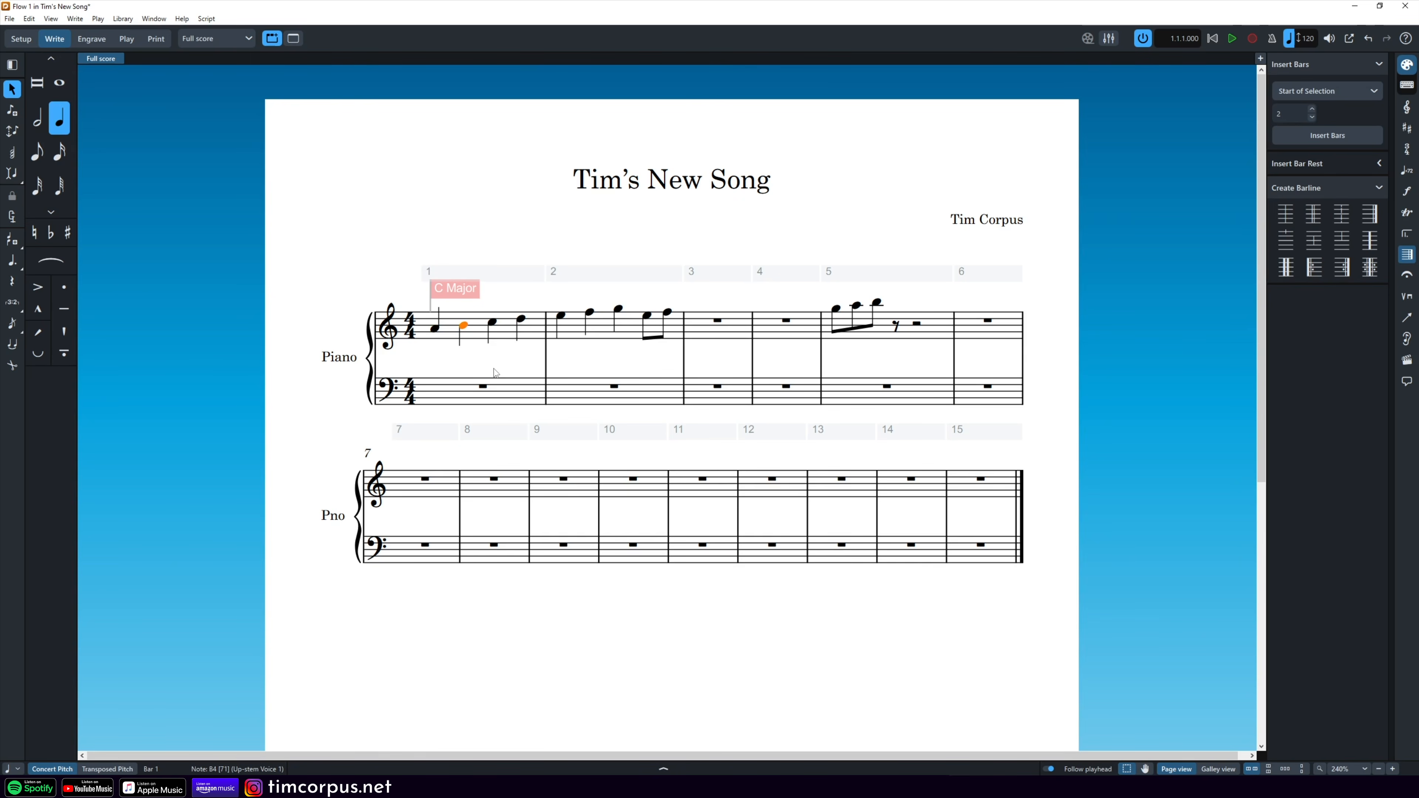
key("shift+Right")
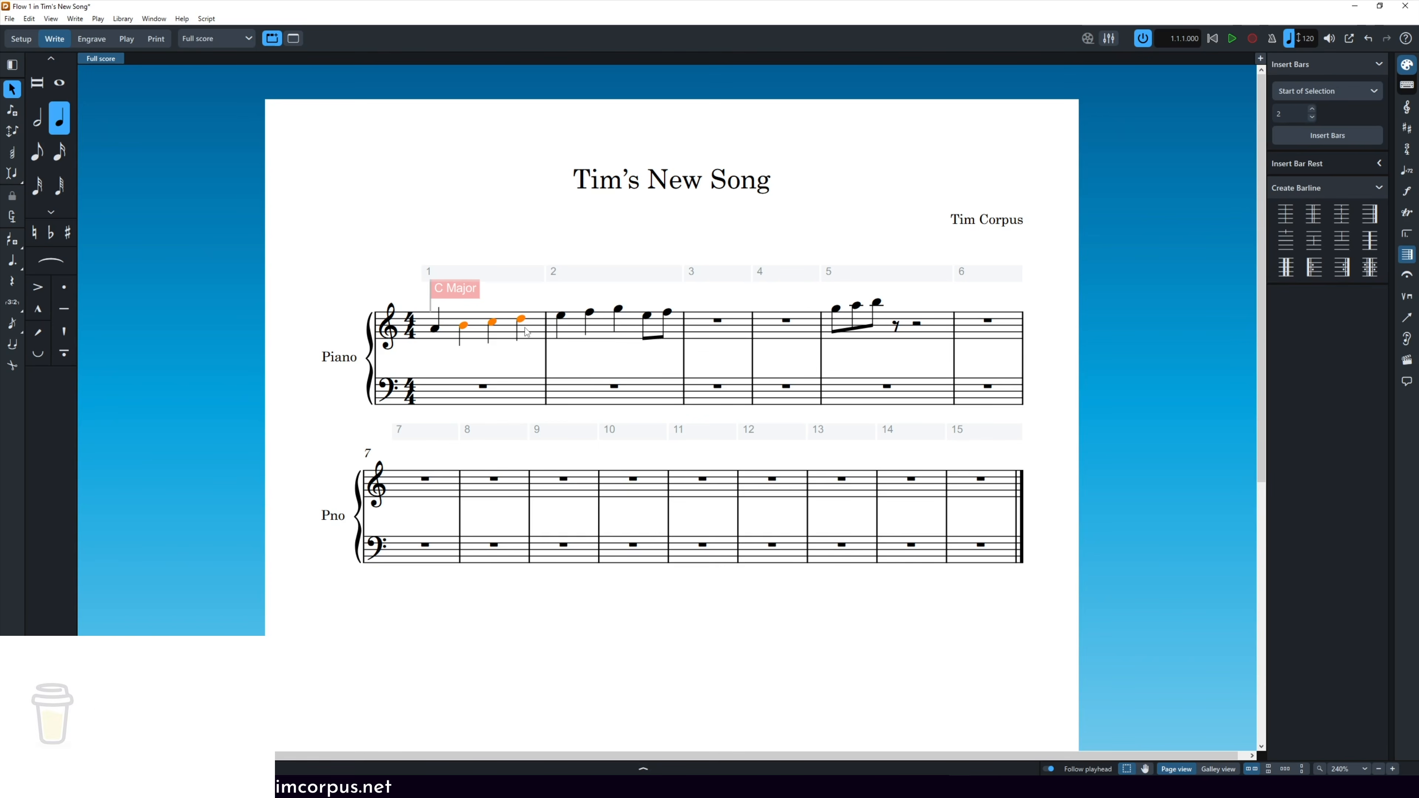
left_click(1407, 191)
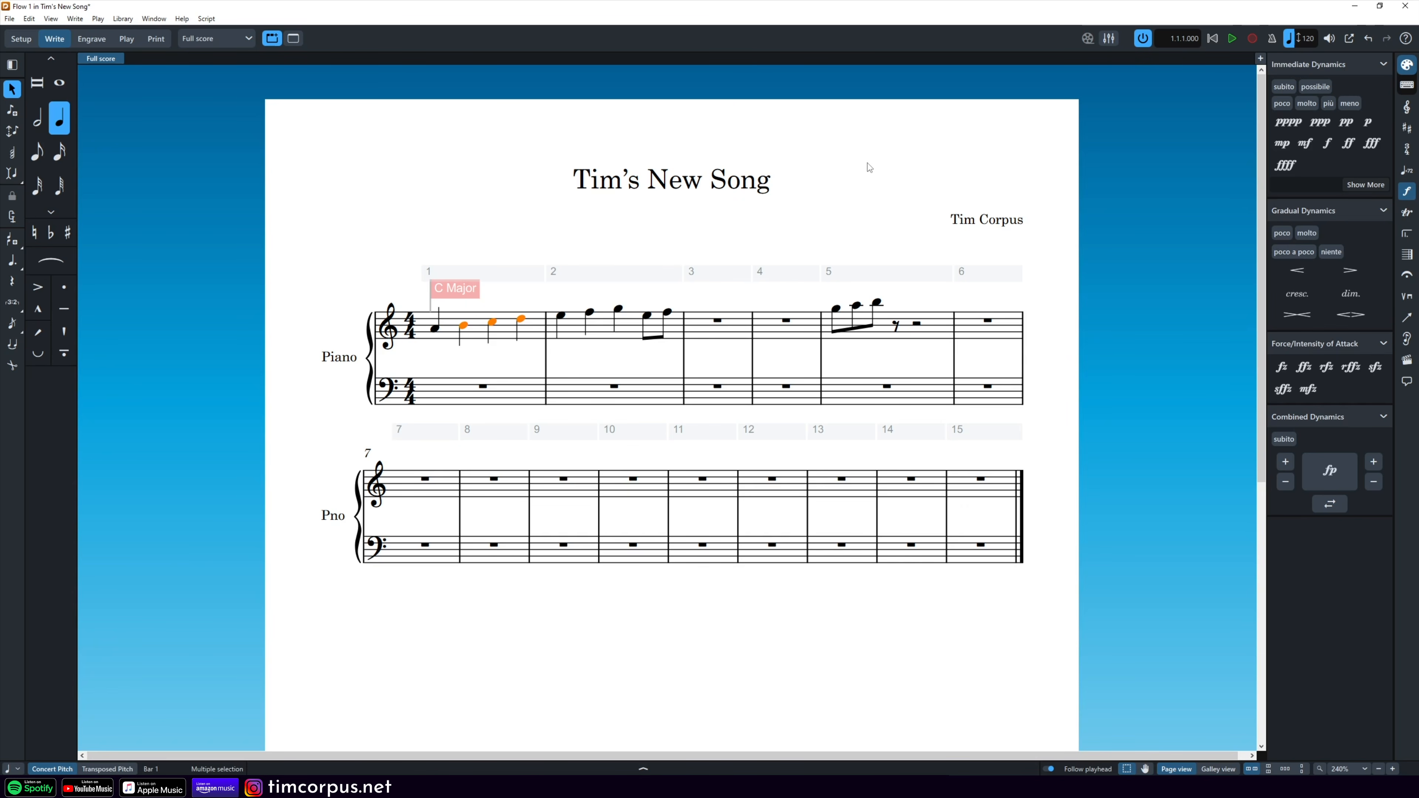
key("shift+d")
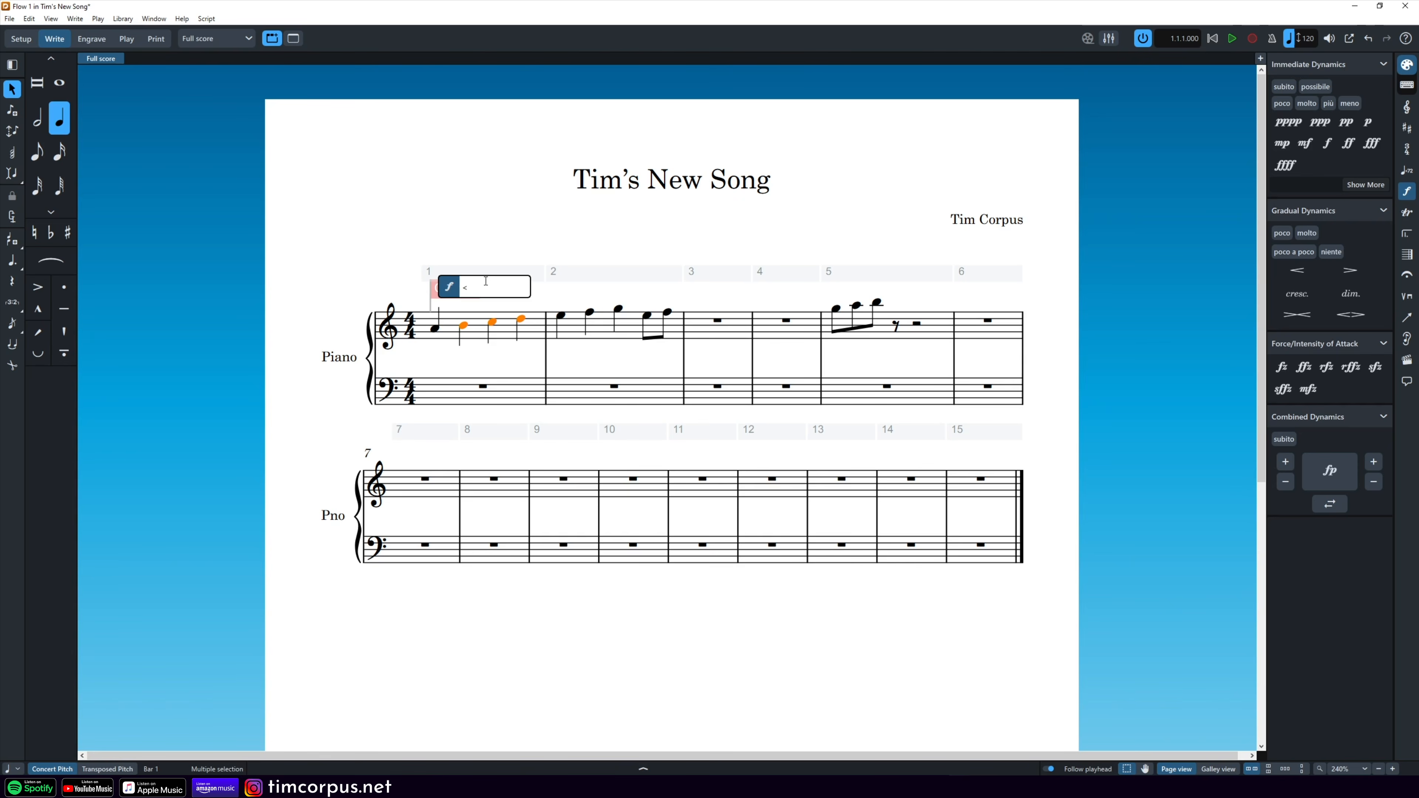
key("Return")
Step: Add a crescendo hairpin spanning the second to fourth notes of bar 1 in the upper piano staff
left_click(468, 341)
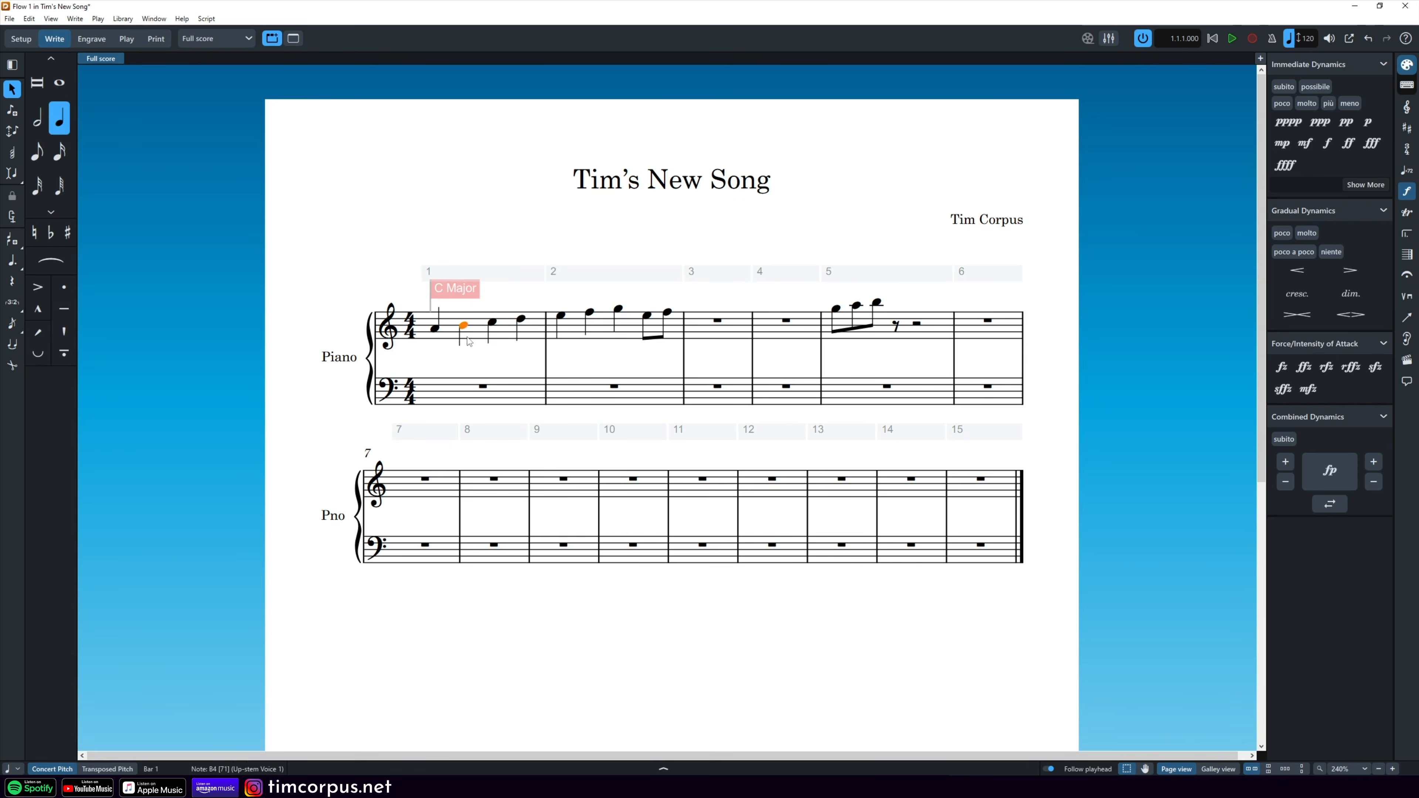
left_click(520, 326, "shift")
key("shift+comma")
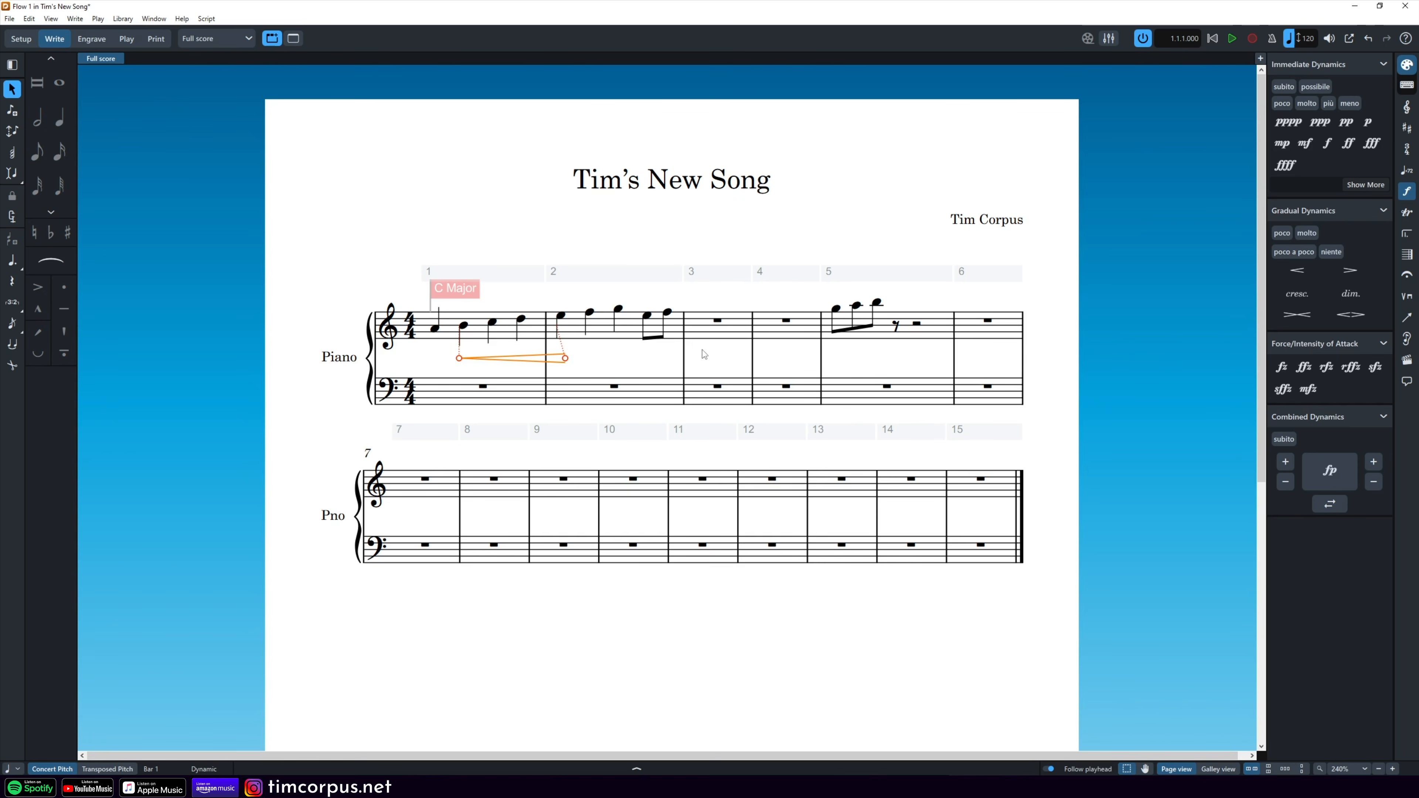
key("Escape")
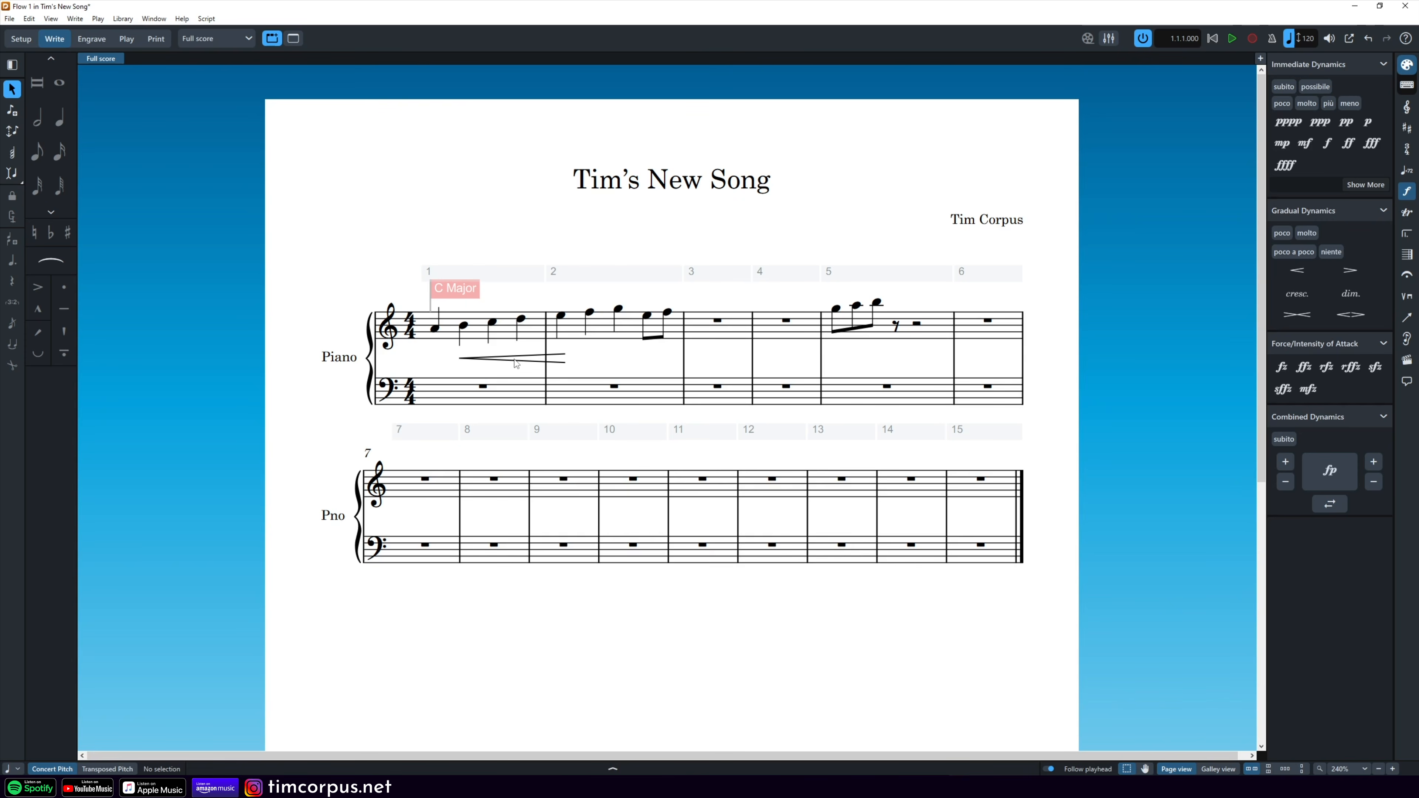
Step: Open Engraving Options, search the categories for "grad" and show the Gradual Dynamics settings
left_click(503, 360)
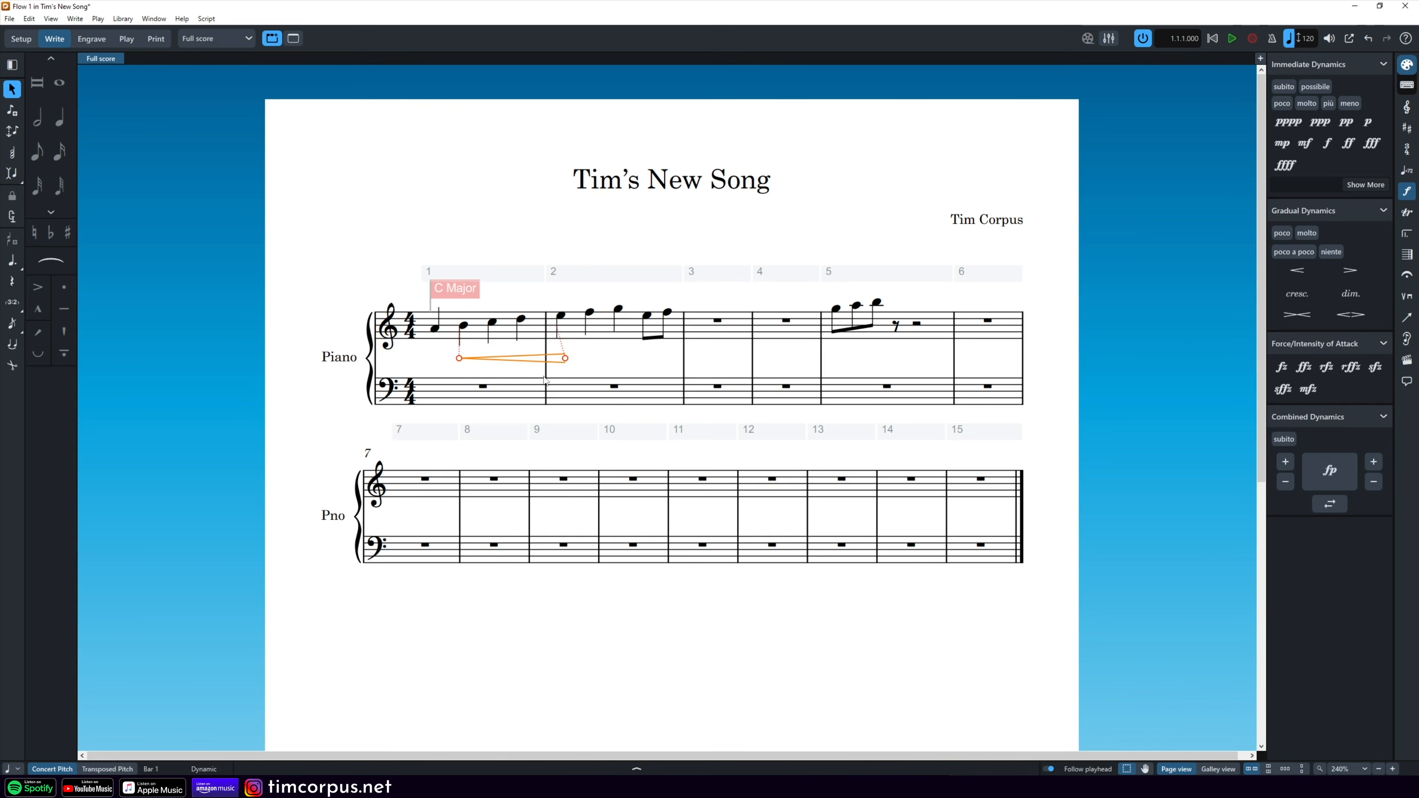
left_click(123, 19)
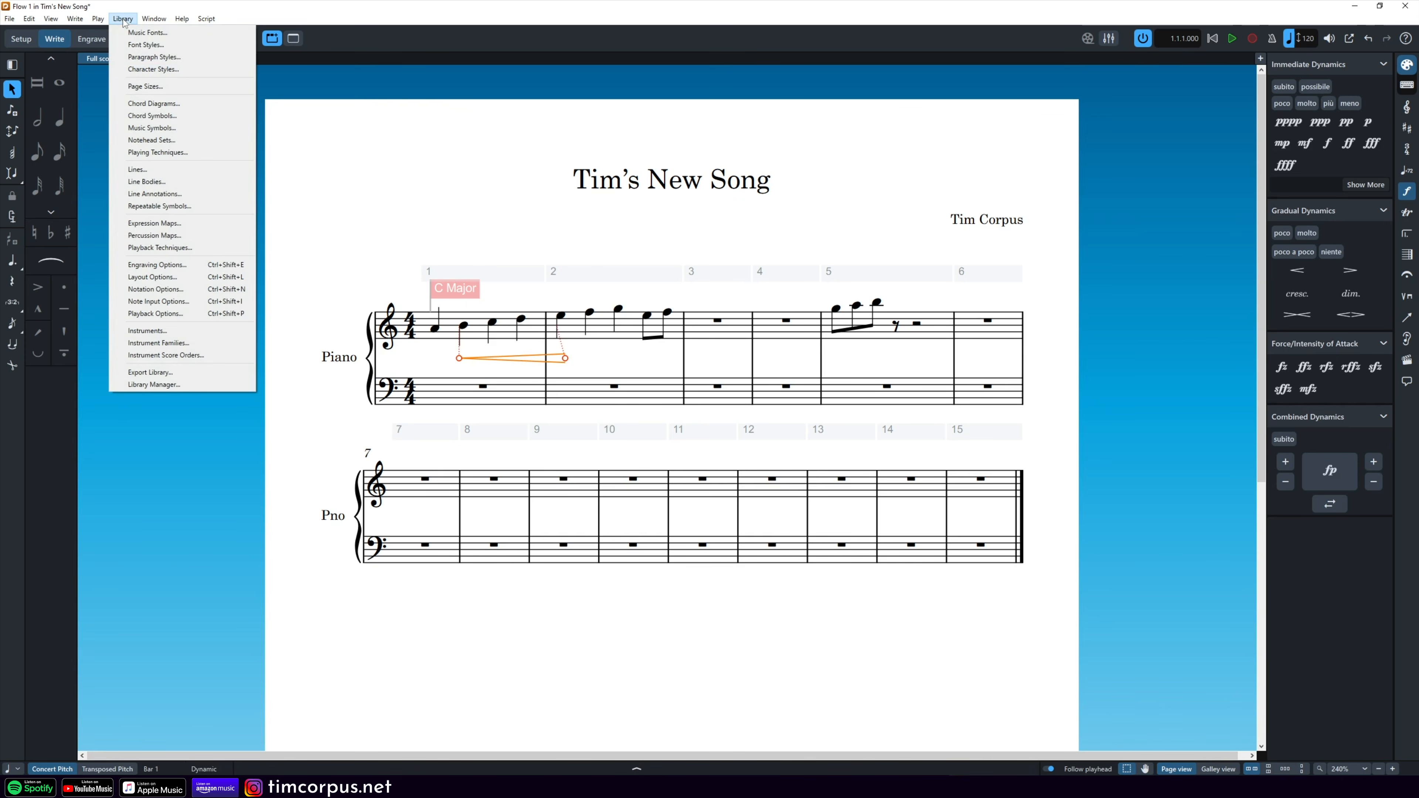
left_click(160, 265)
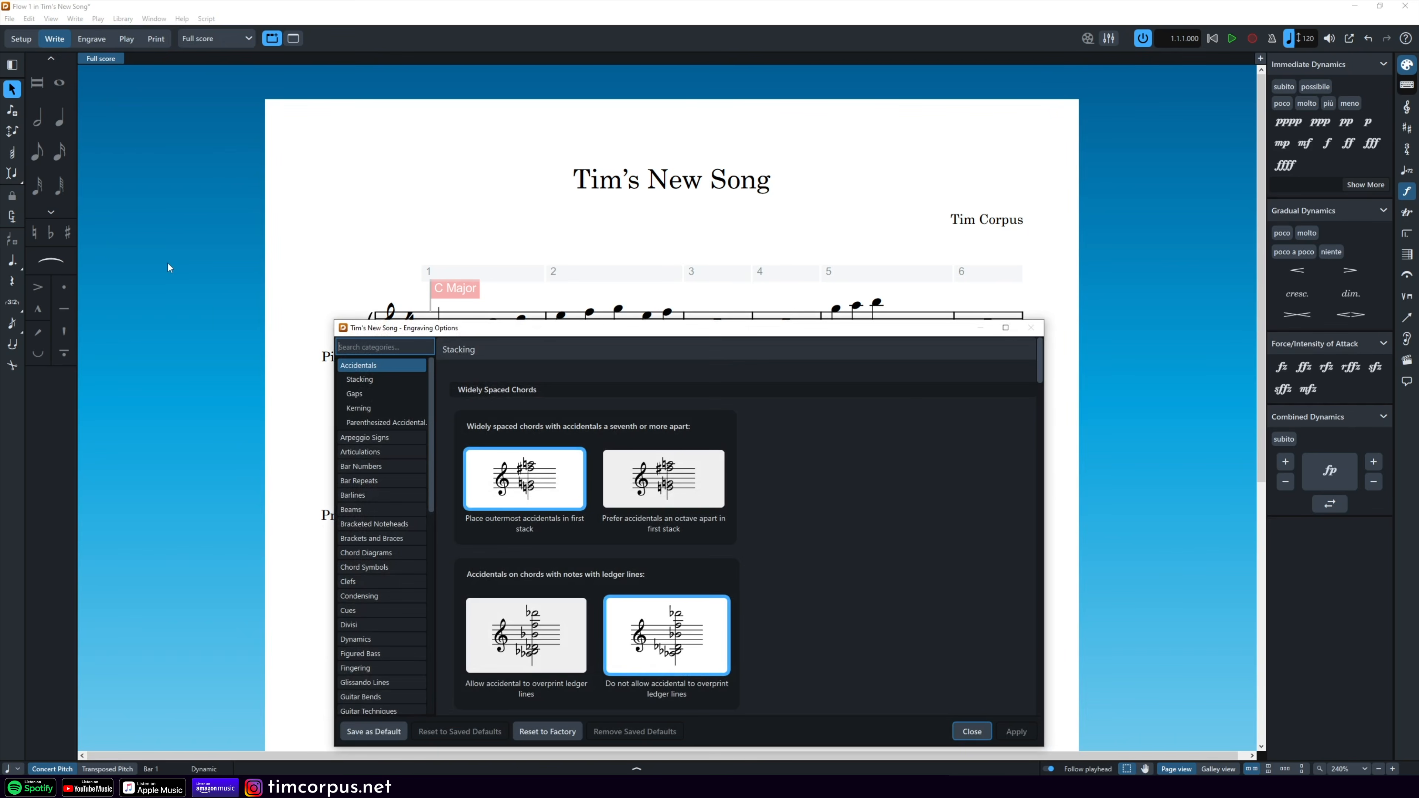
scroll(391, 503, "down", 3)
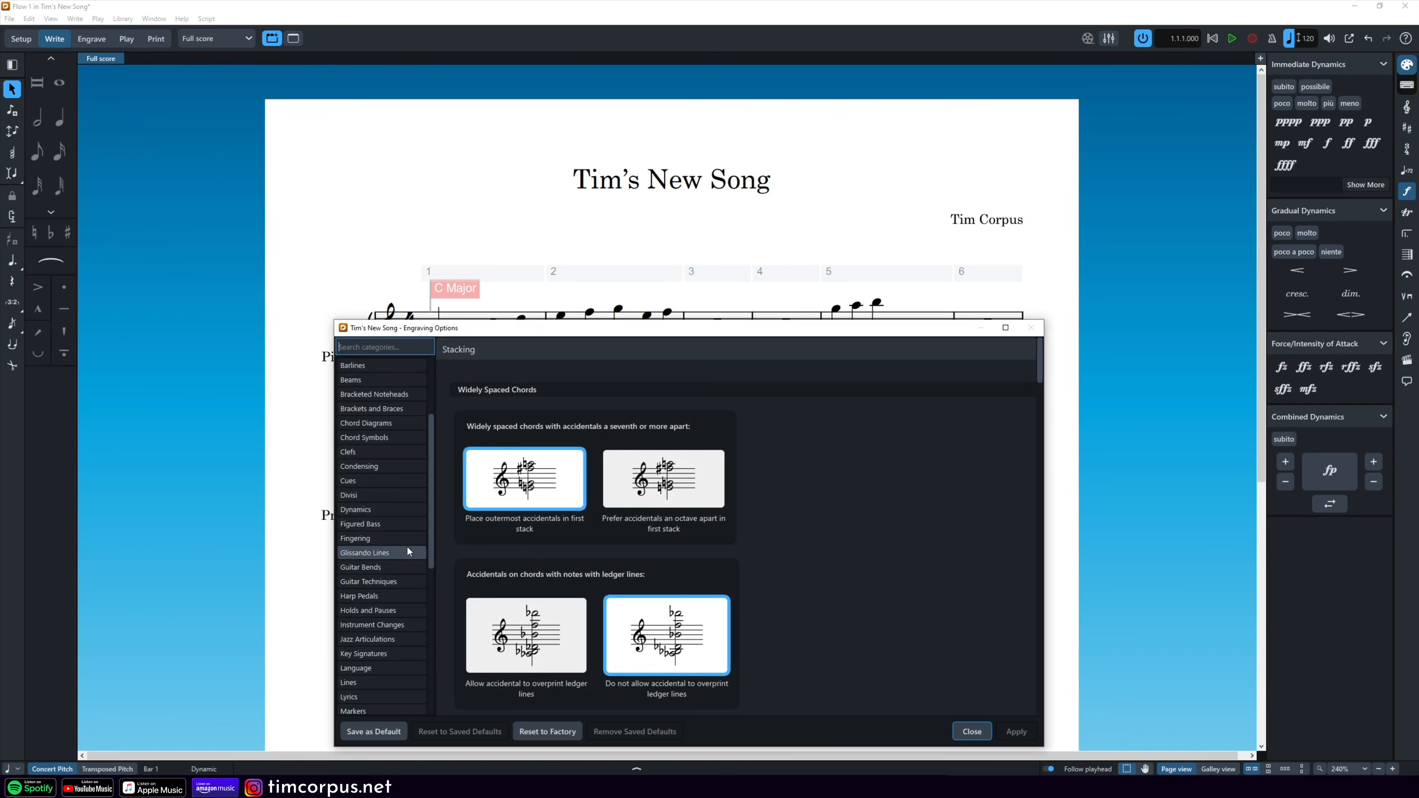
left_click(399, 509)
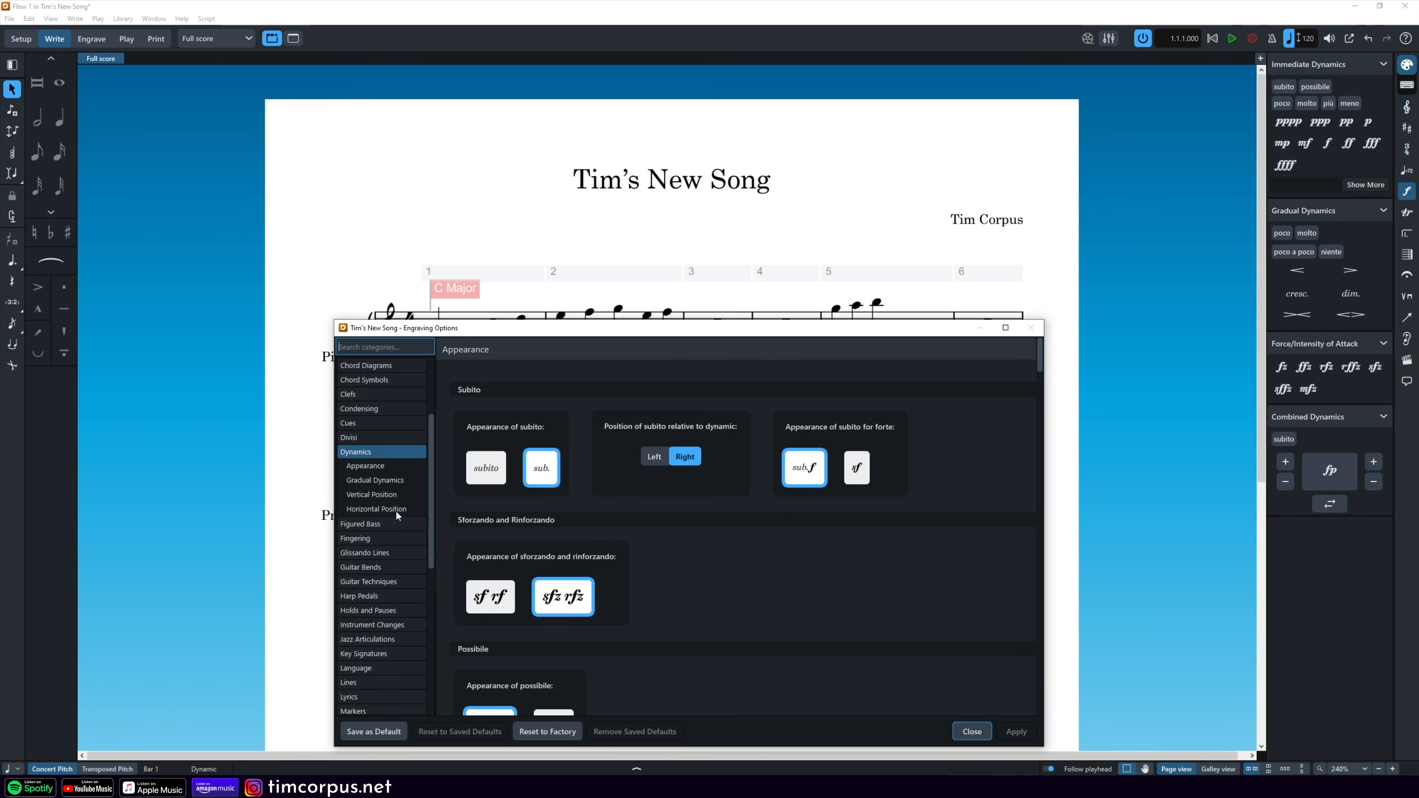
scroll(781, 522, "down", 10)
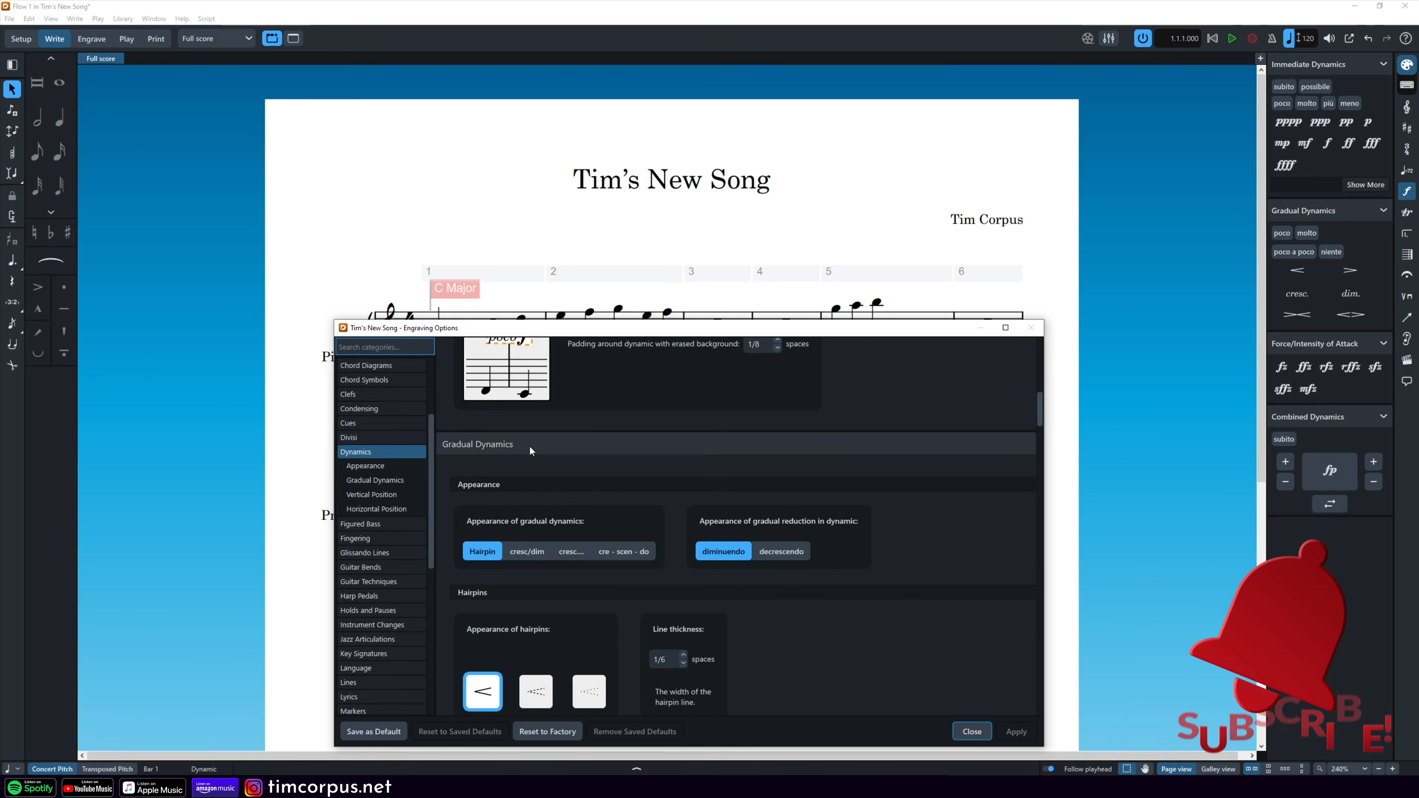
left_click(398, 347)
type("grad")
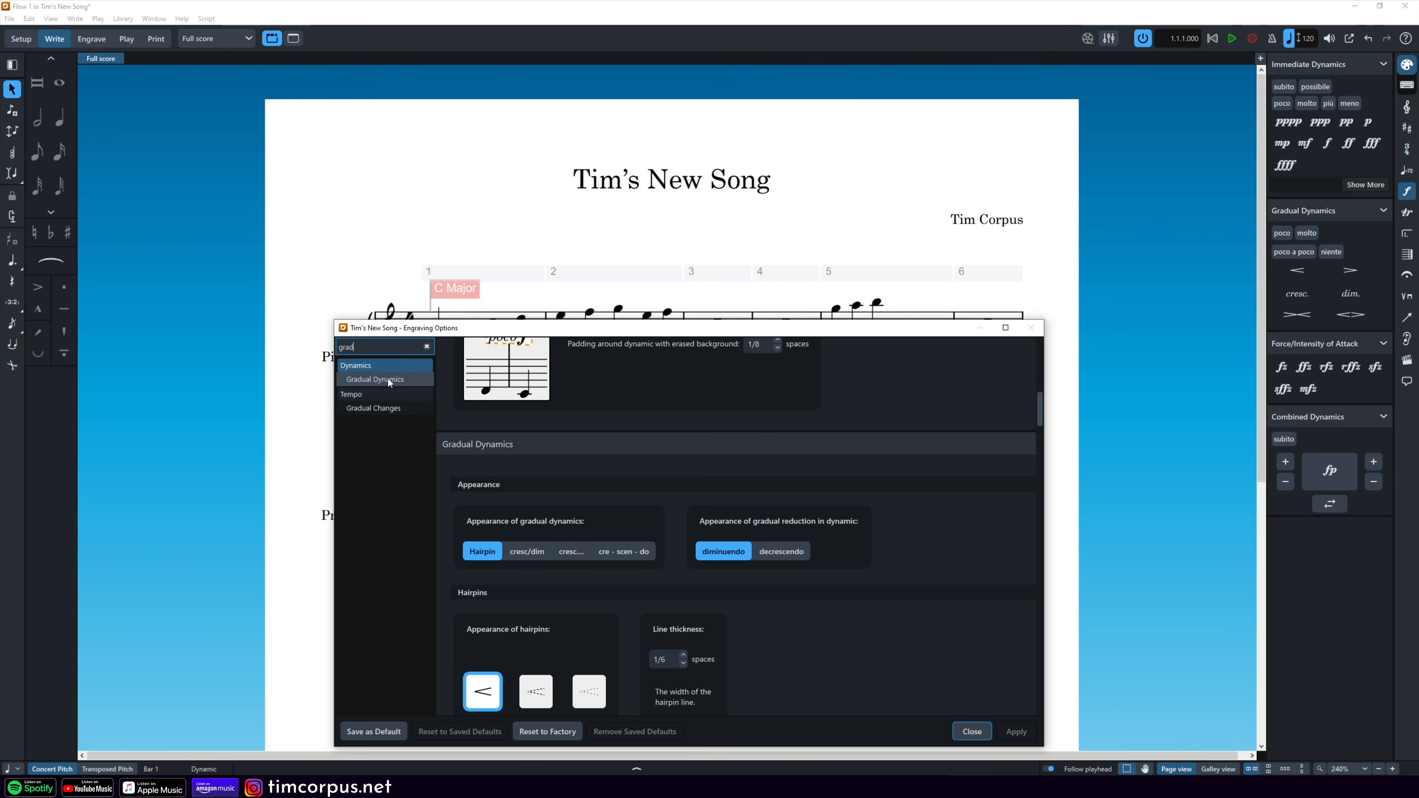
left_click(388, 382)
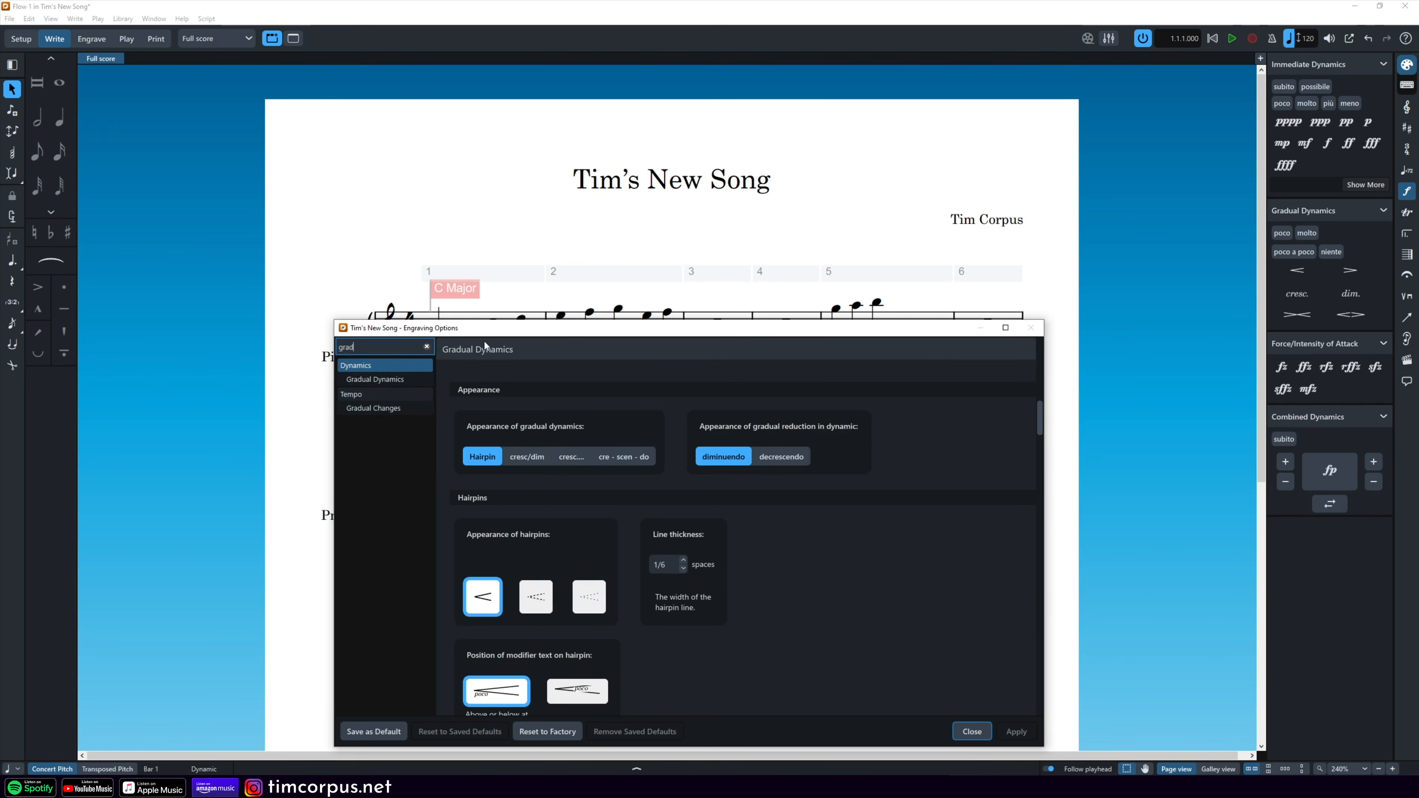
Step: In the advanced hairpin options, position the hairpin's end relative to a note or chord at "Left side of note on main stem"
scroll(571, 525, "down", 15)
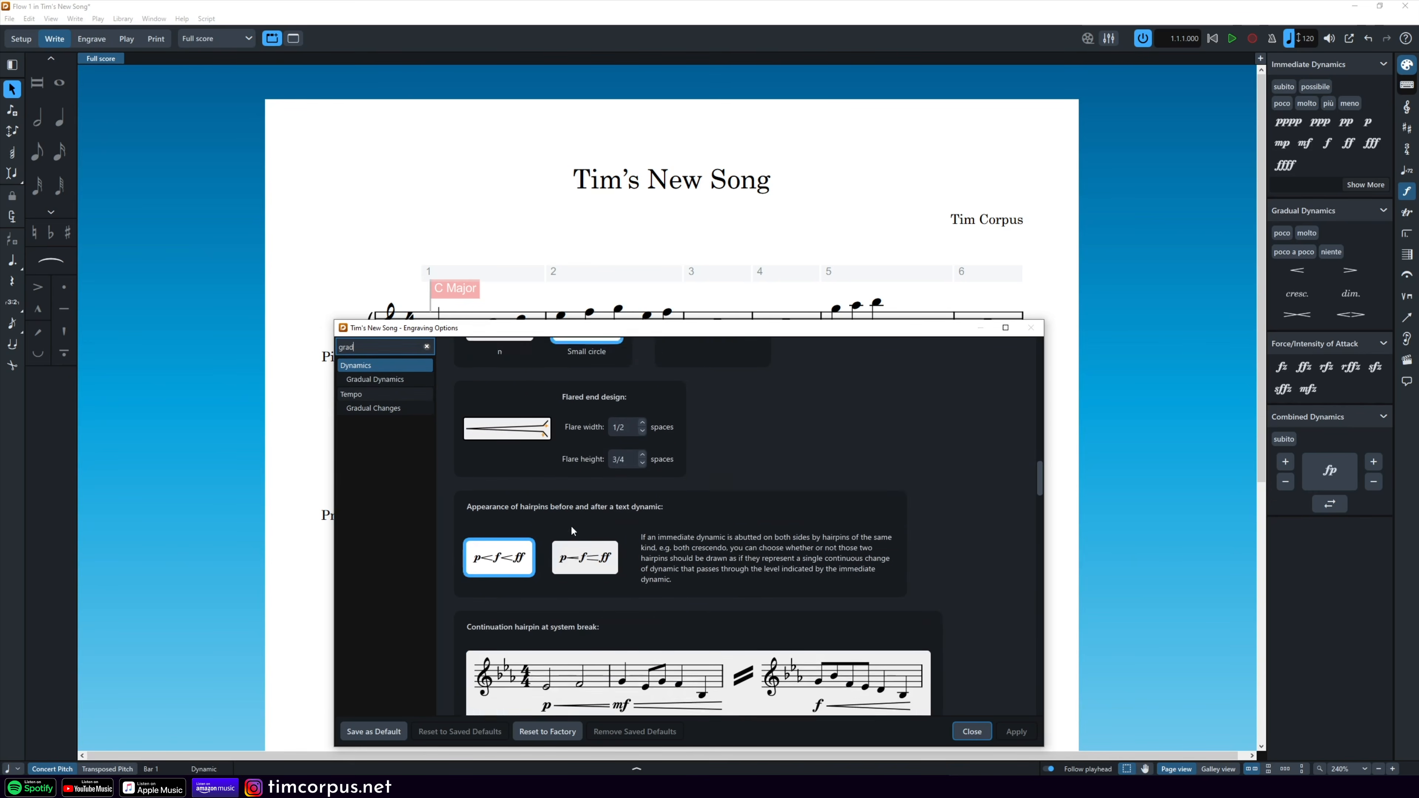
scroll(571, 529, "down", 4)
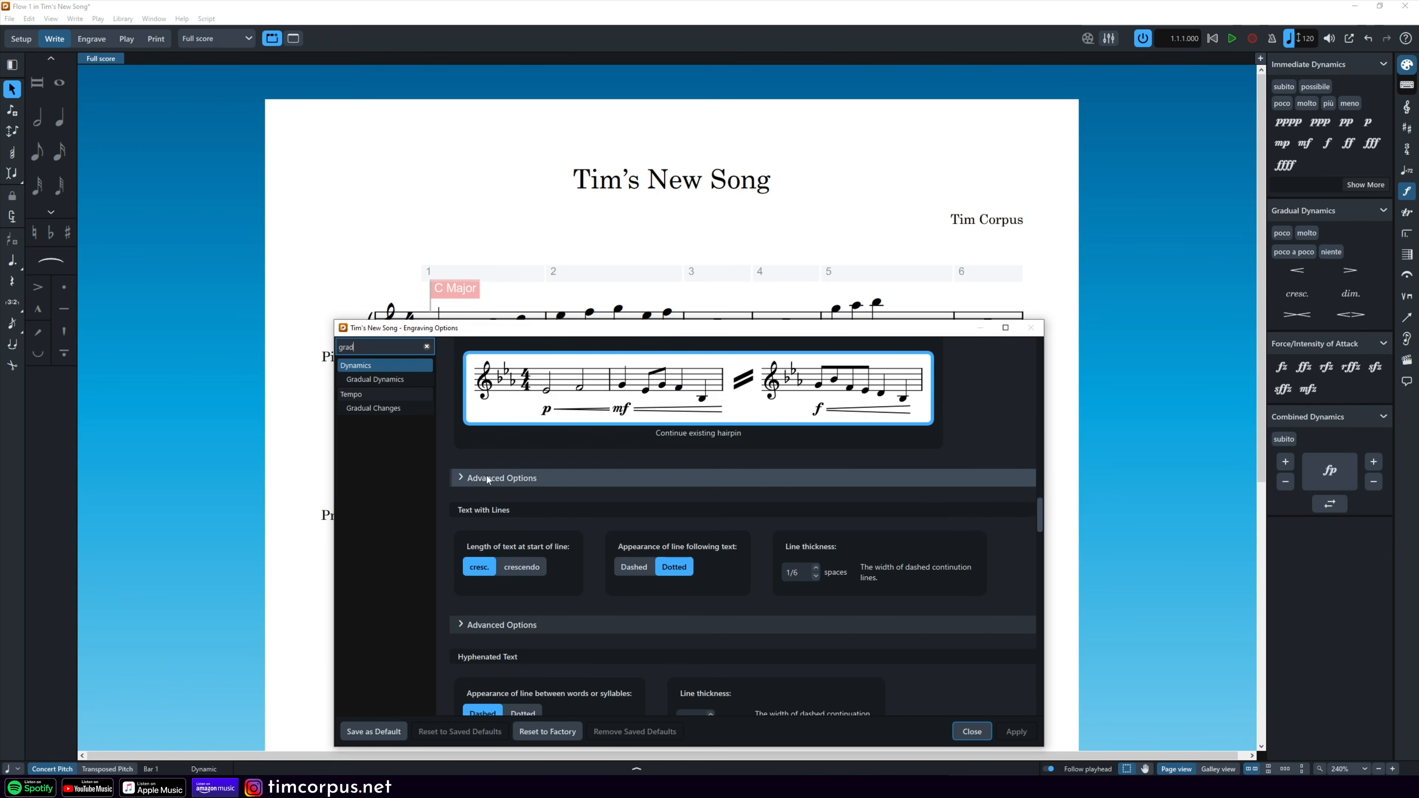
left_click(487, 478)
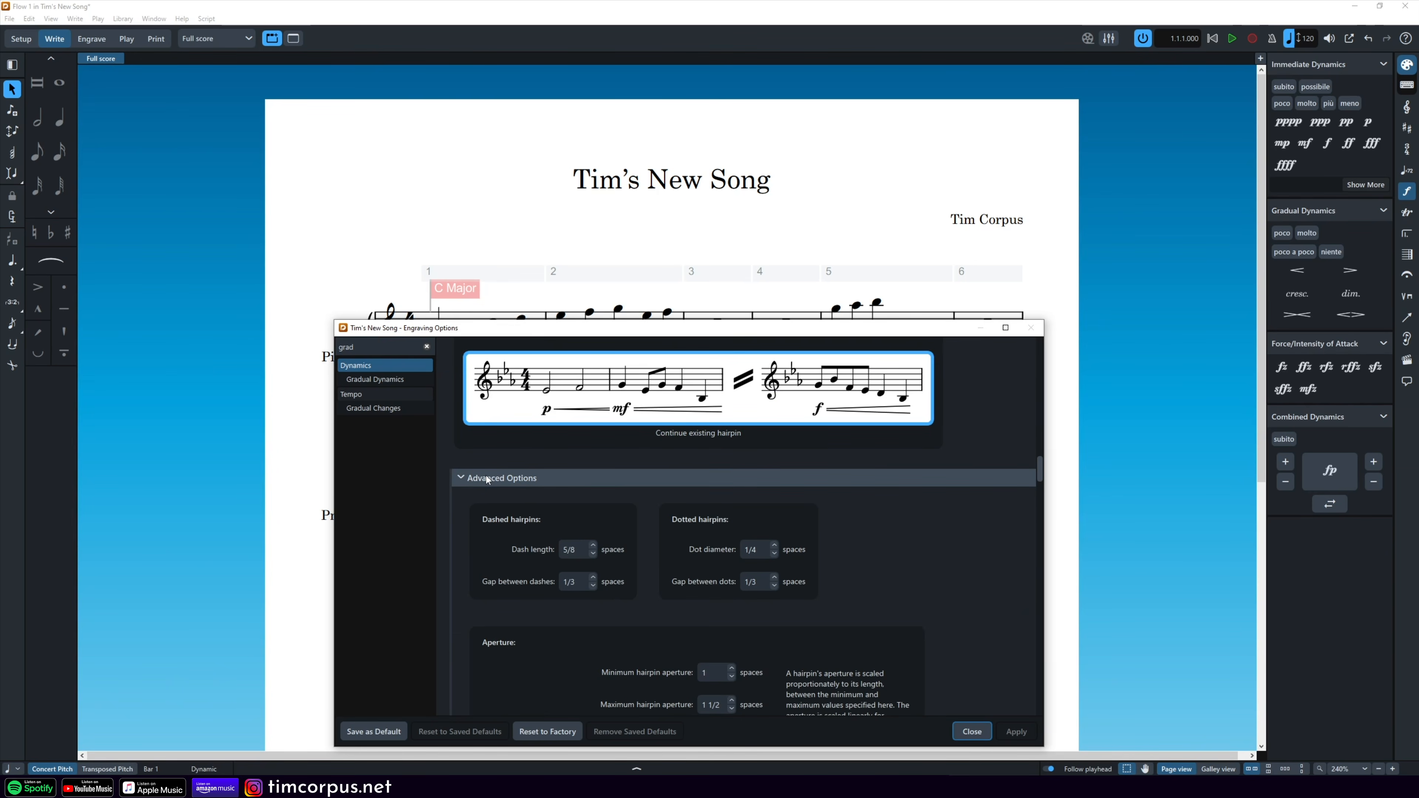
scroll(486, 475, "down", 10)
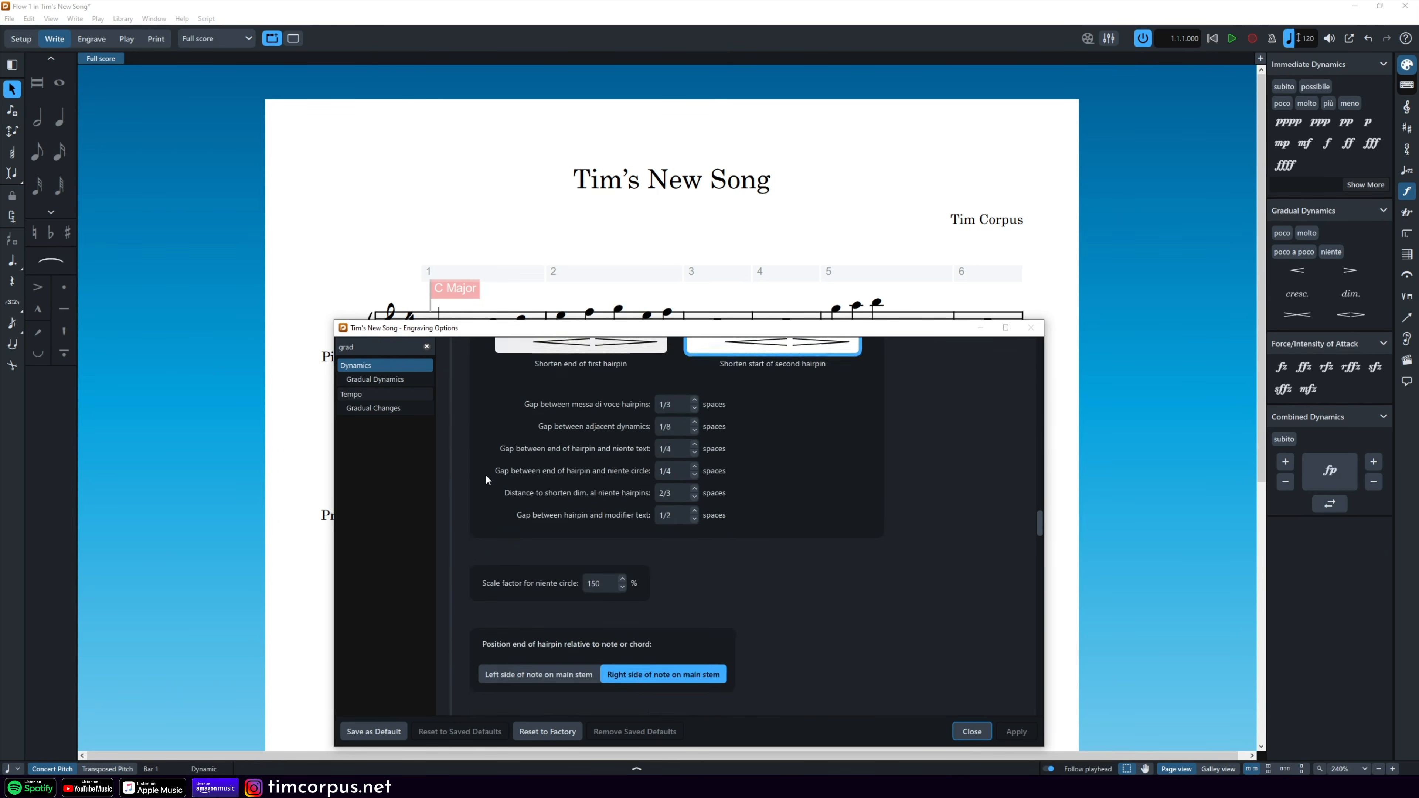
scroll(486, 473, "down", 7)
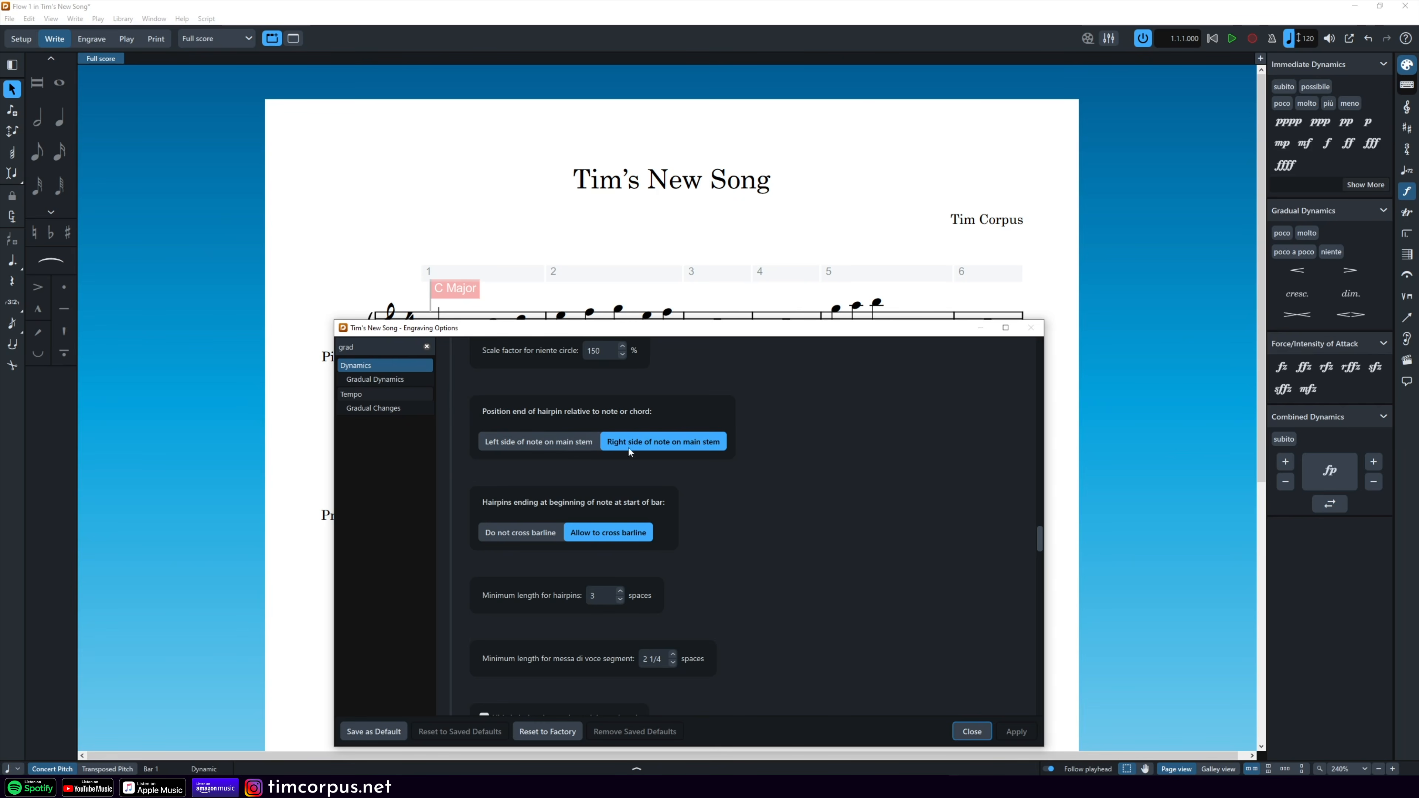
left_click(551, 448)
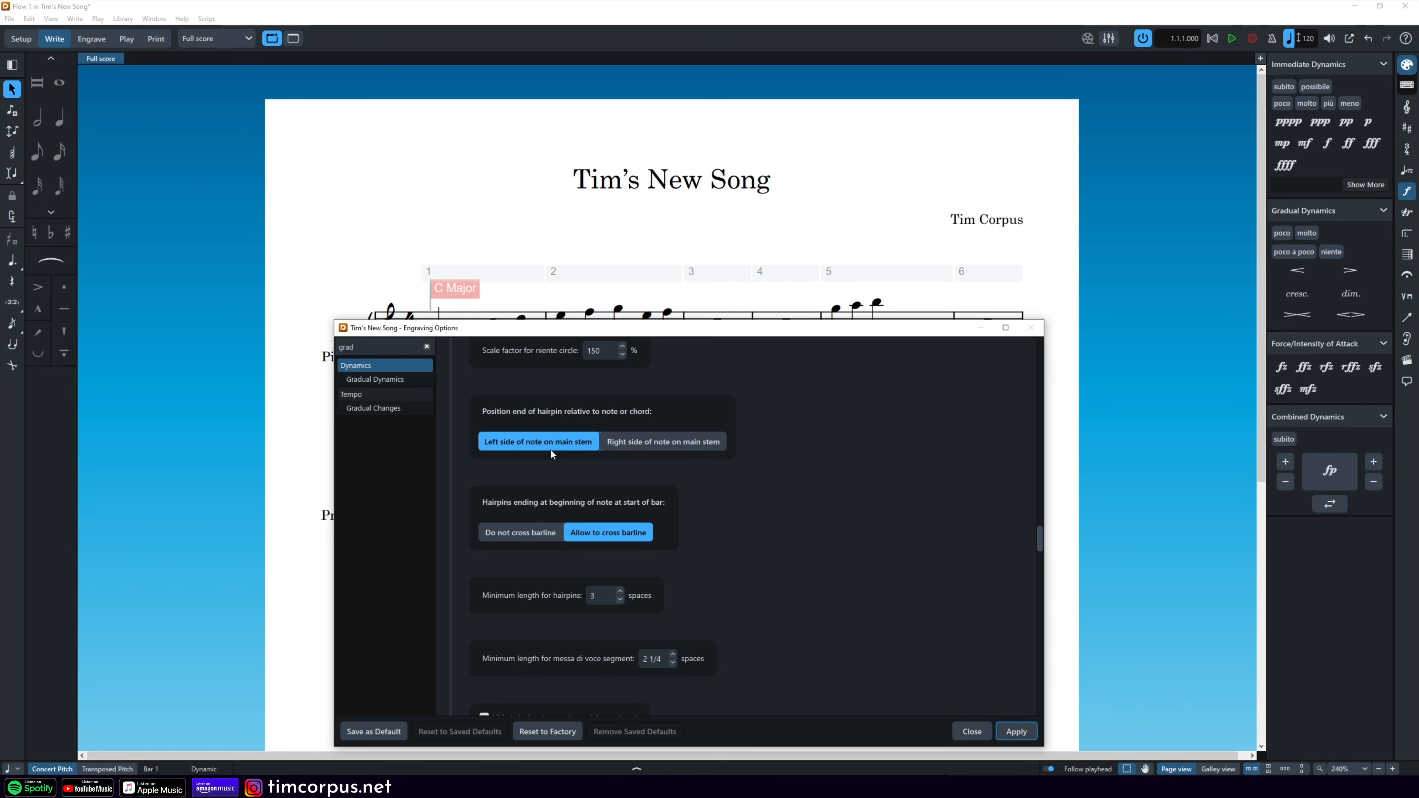
Step: Set hairpins ending at the start of a bar to "Do not cross barline", apply the changes and close Engraving Options
left_click_drag(586, 329, 581, 403)
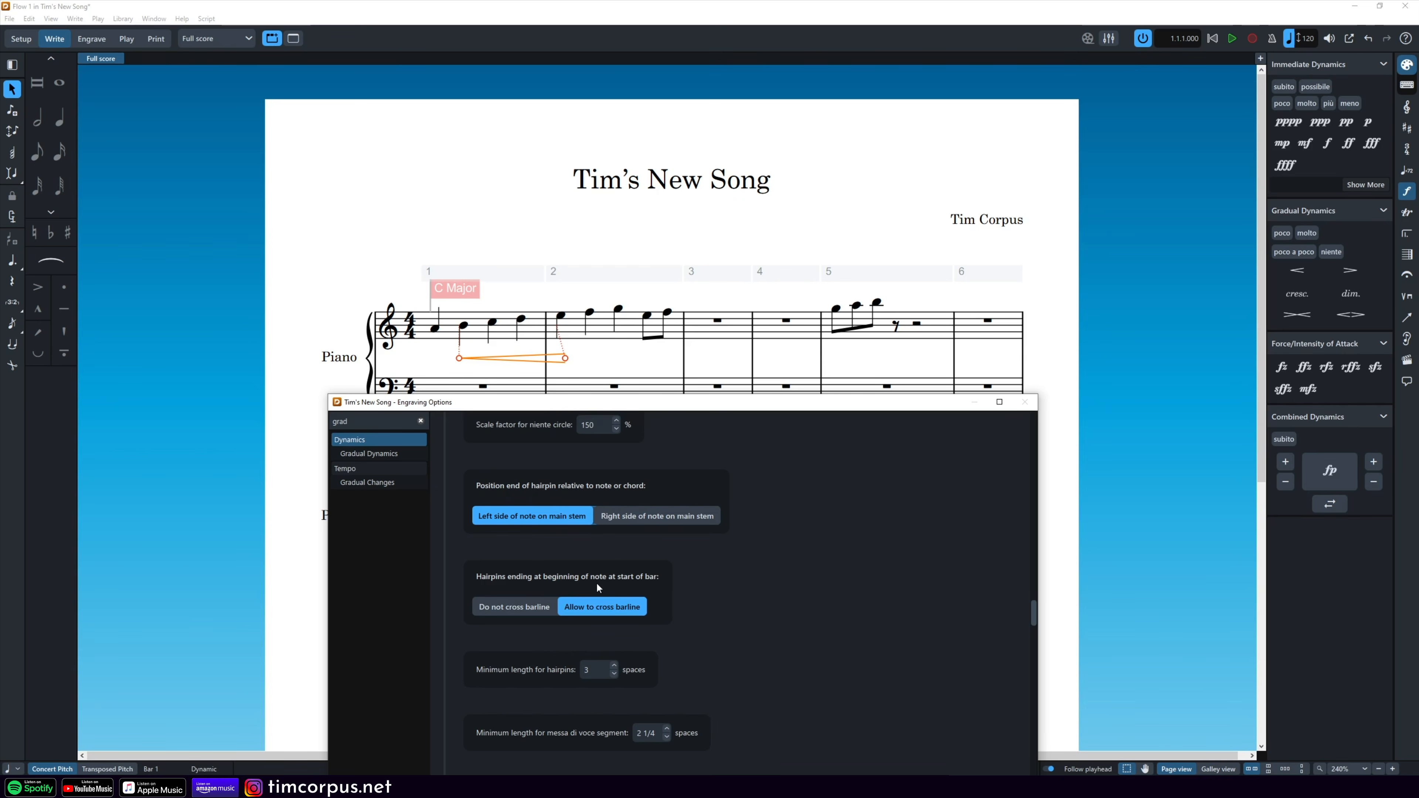
left_click(526, 608)
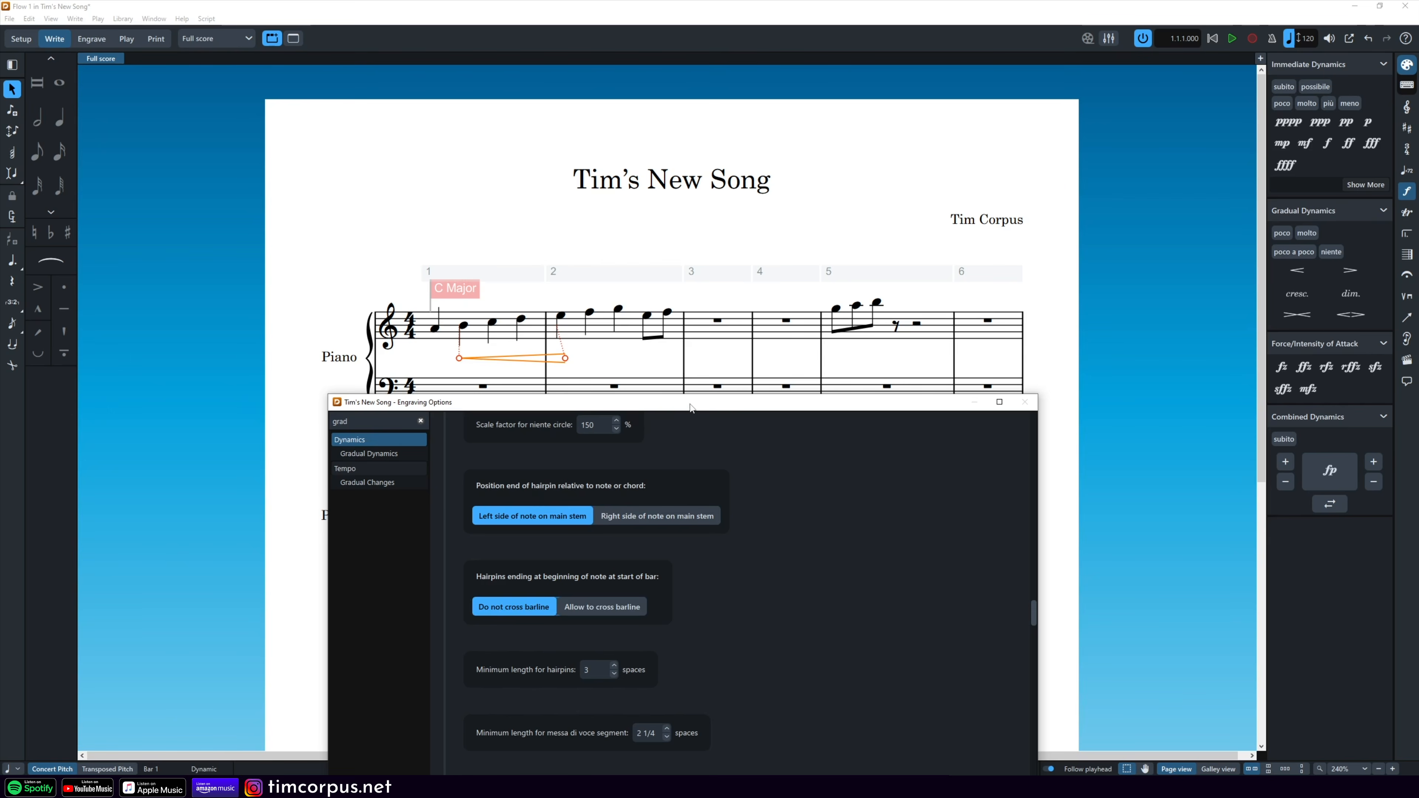
left_click_drag(690, 408, 707, 148)
left_click(1025, 546)
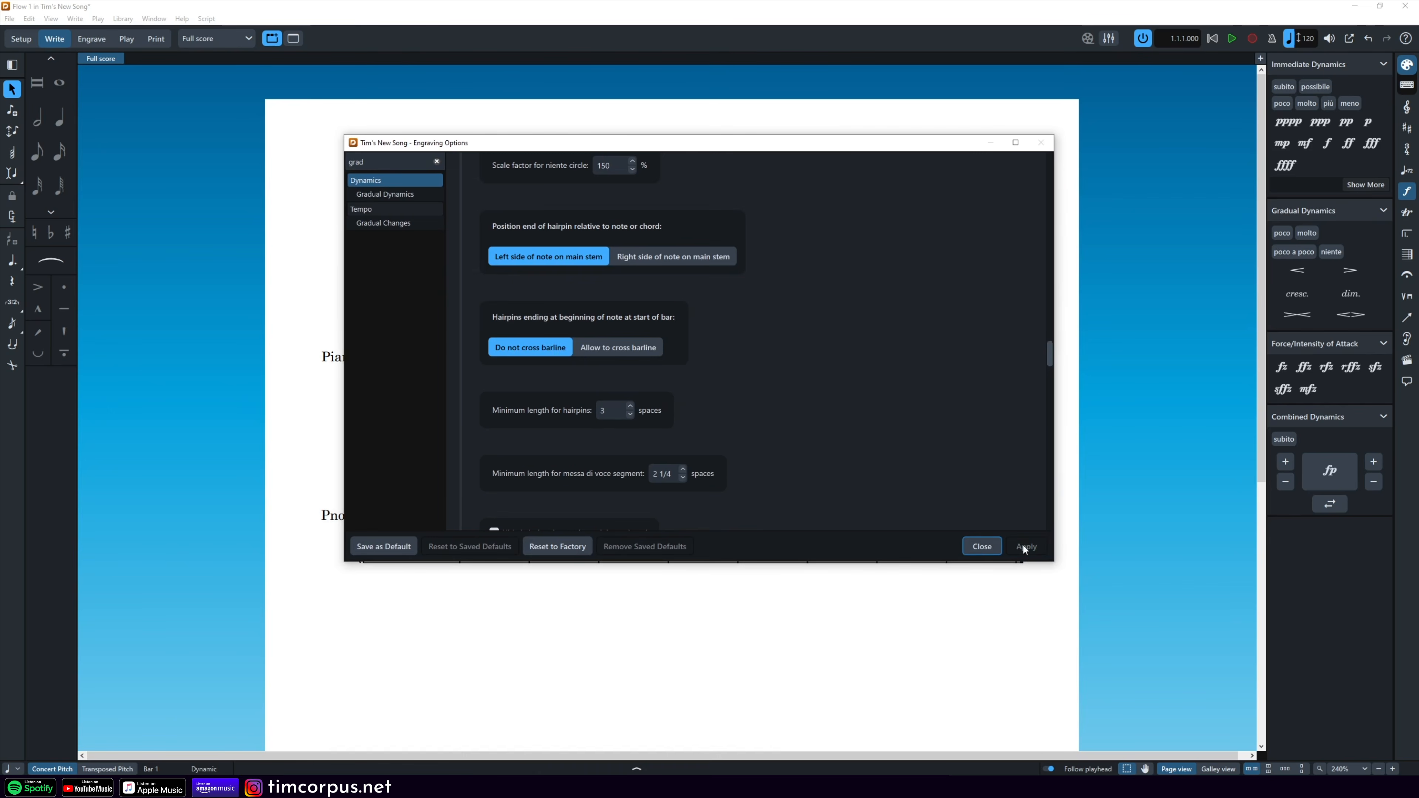
left_click(981, 546)
left_click(561, 362)
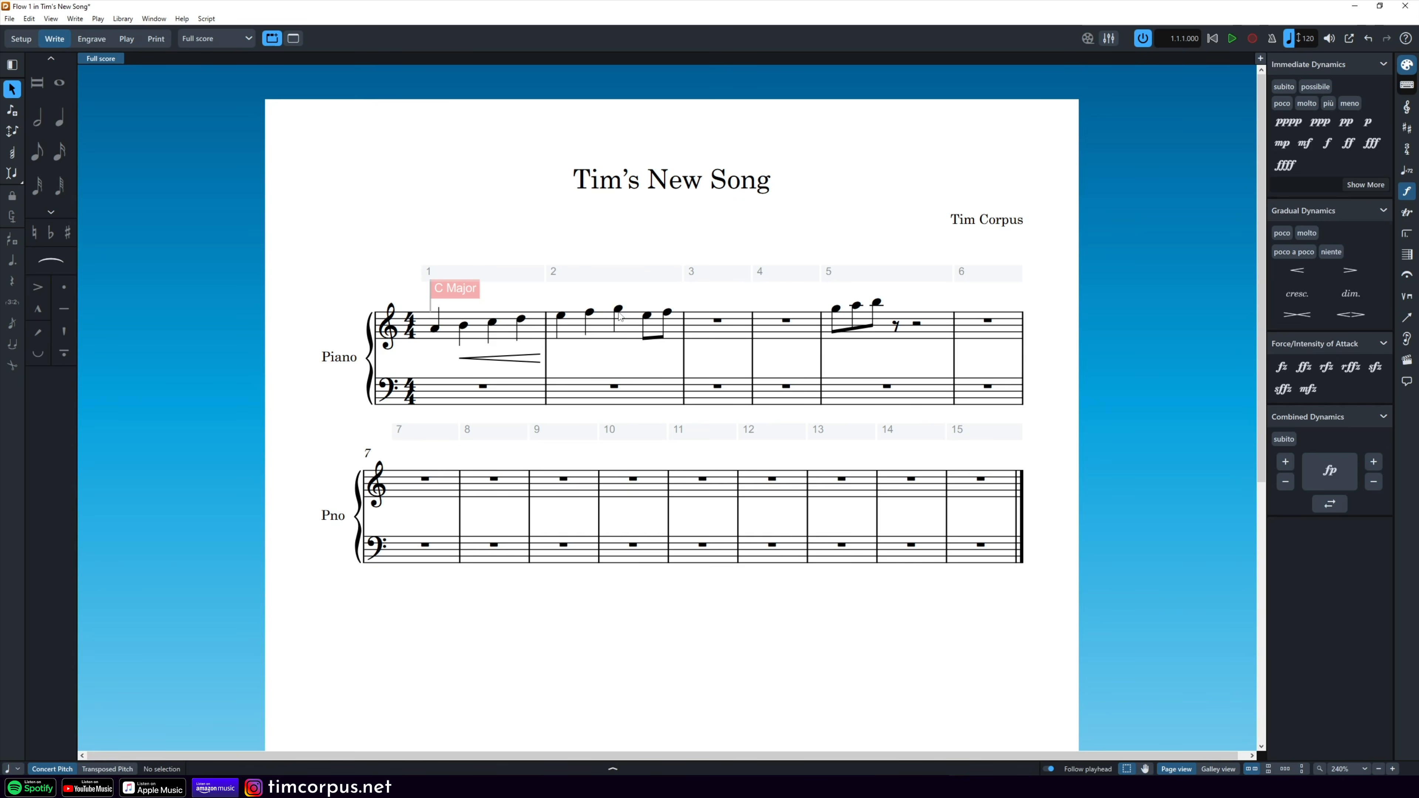
Step: Add the dynamics p<f from the second note to the last note of bar 2 in the upper staff
left_click_drag(578, 287, 684, 368)
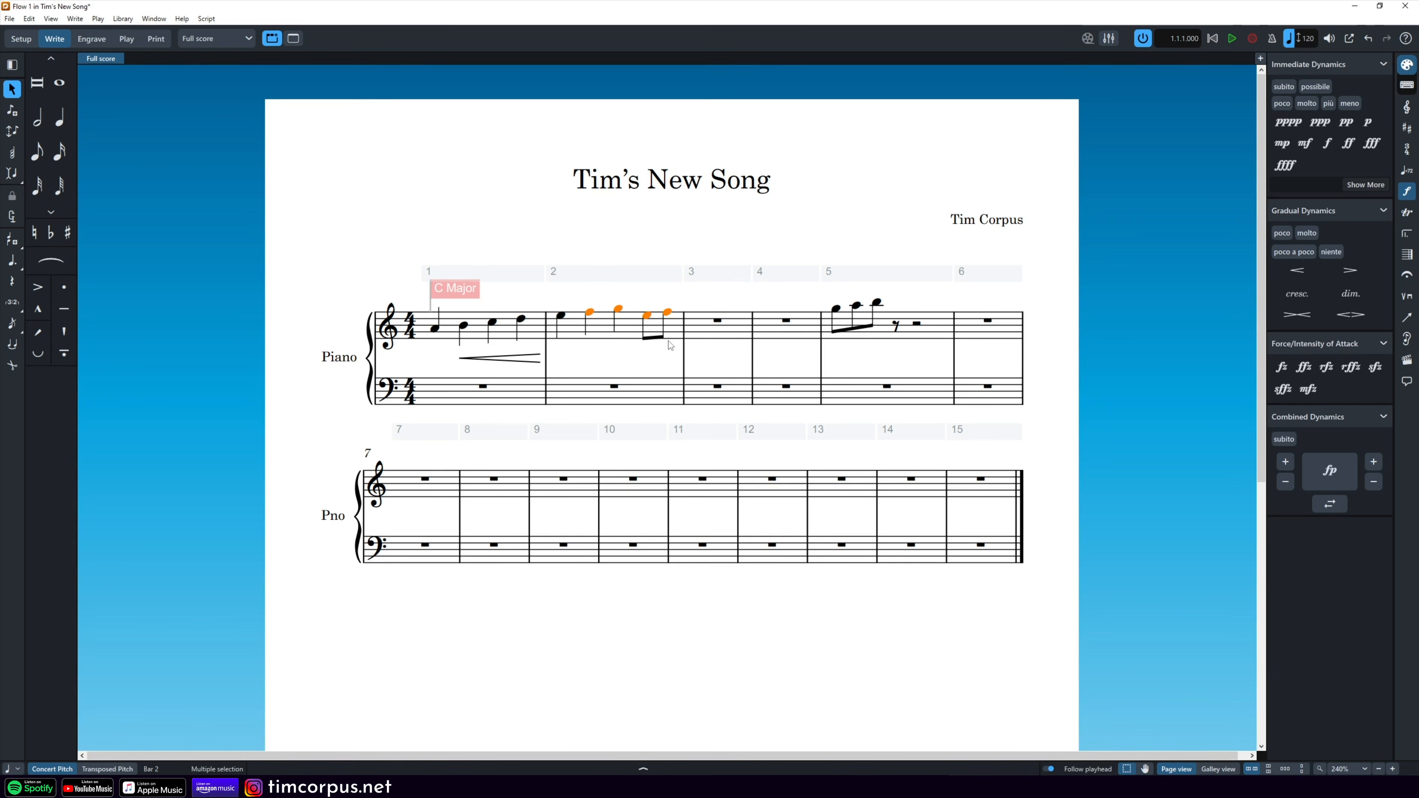
key("shift+d")
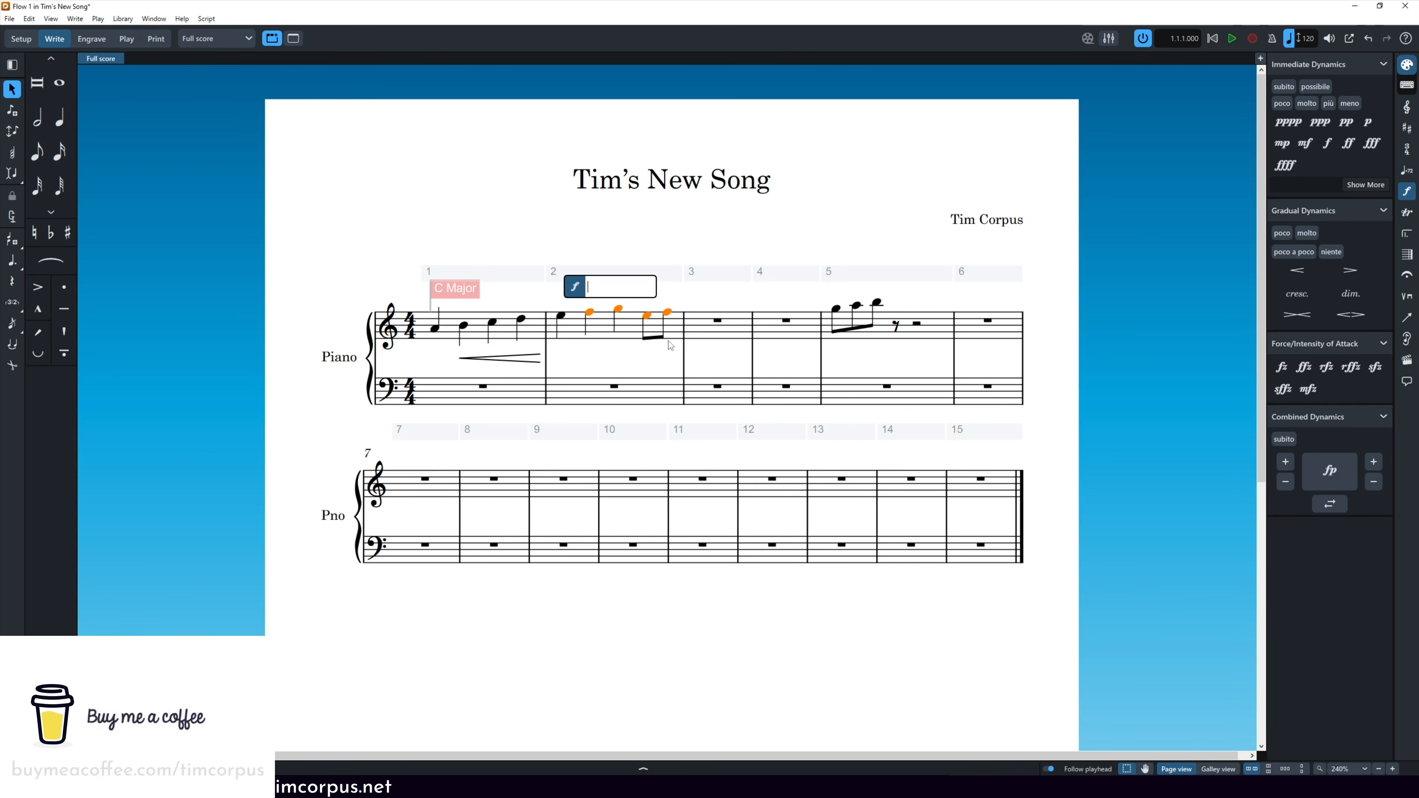
type("p")
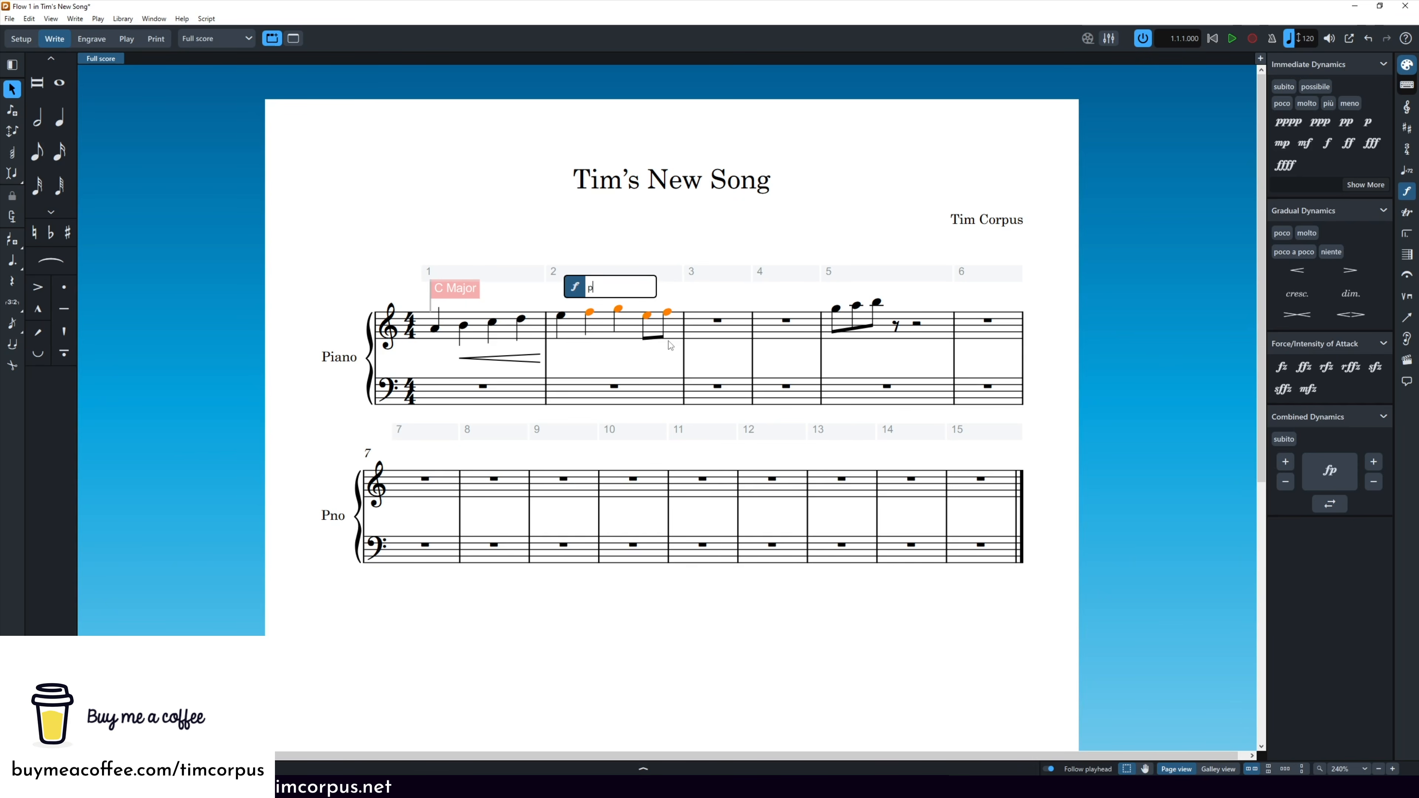
type("<f")
key("Return")
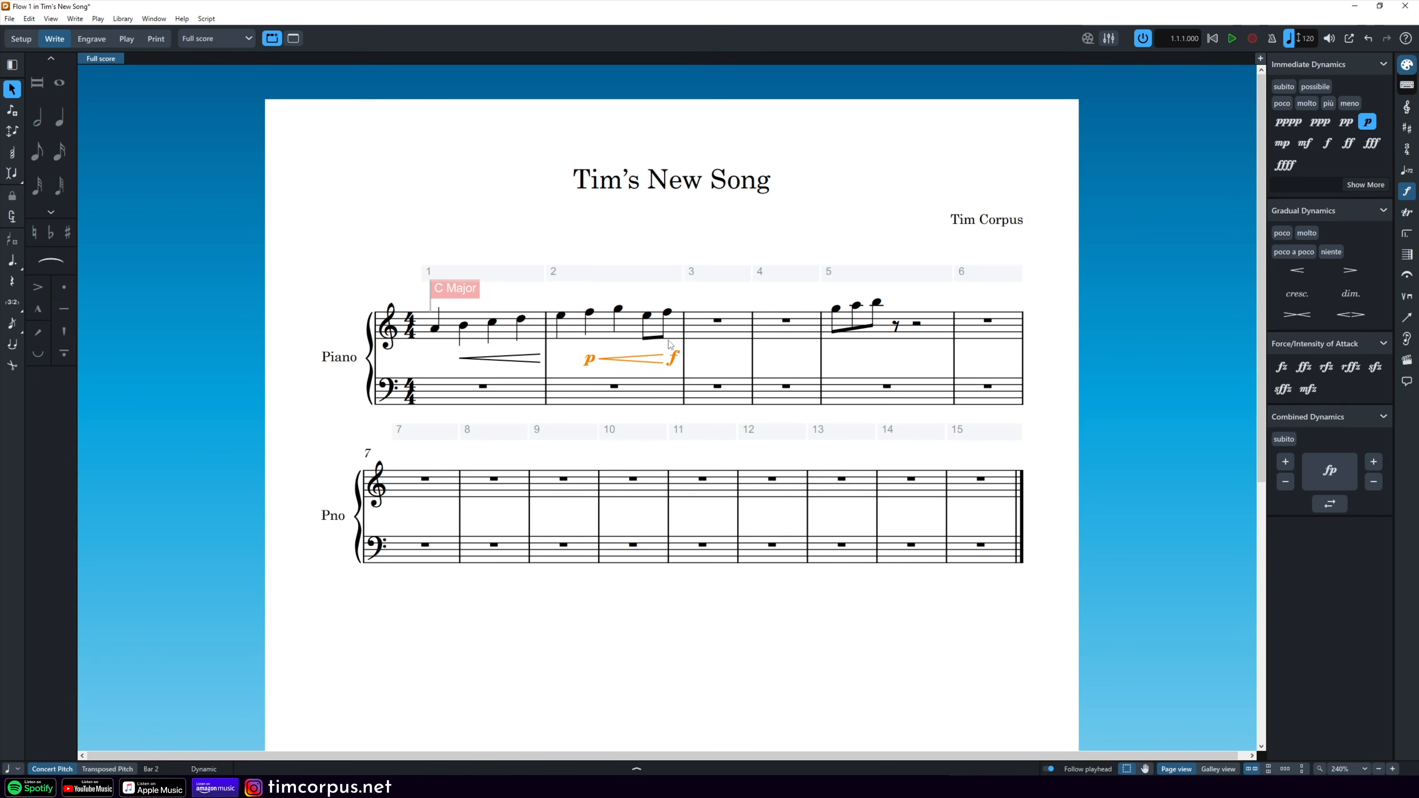
left_click(734, 373)
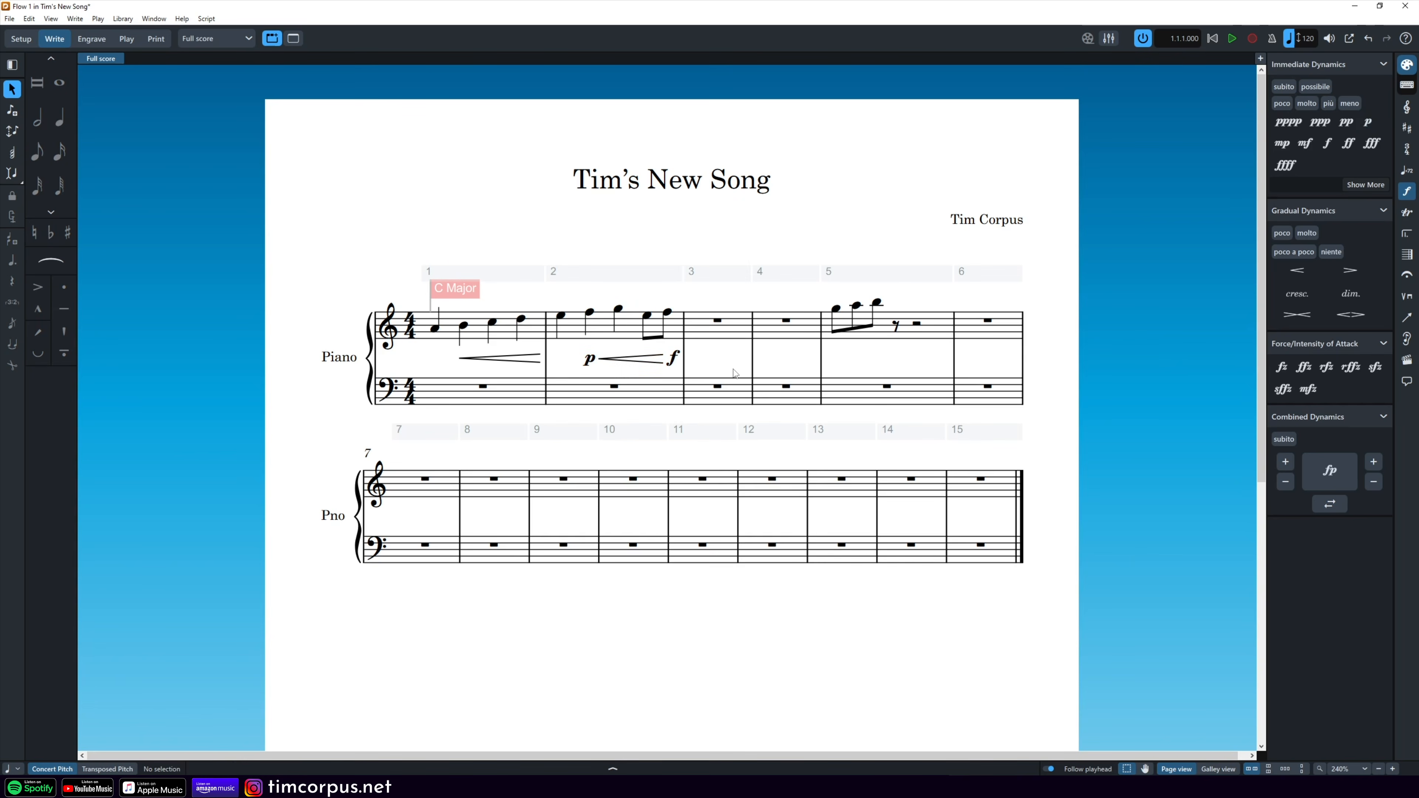